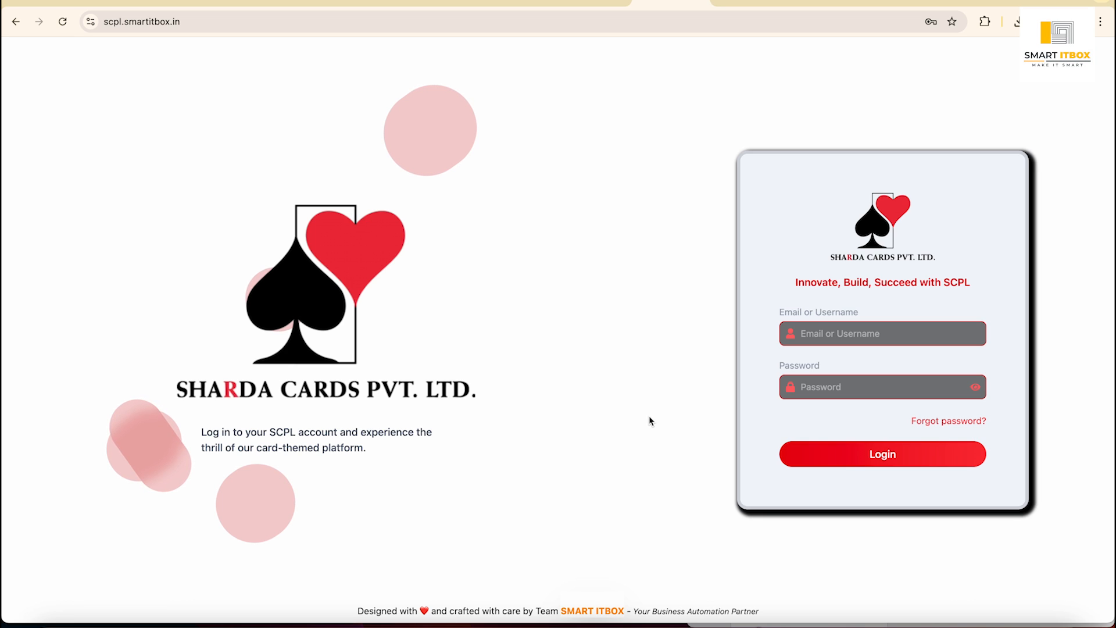
Log in to WorkFlow360 as admin with the account password to reach the SCPL Dashboard.
{"action": "left_click", "coordinate": [859, 333]}
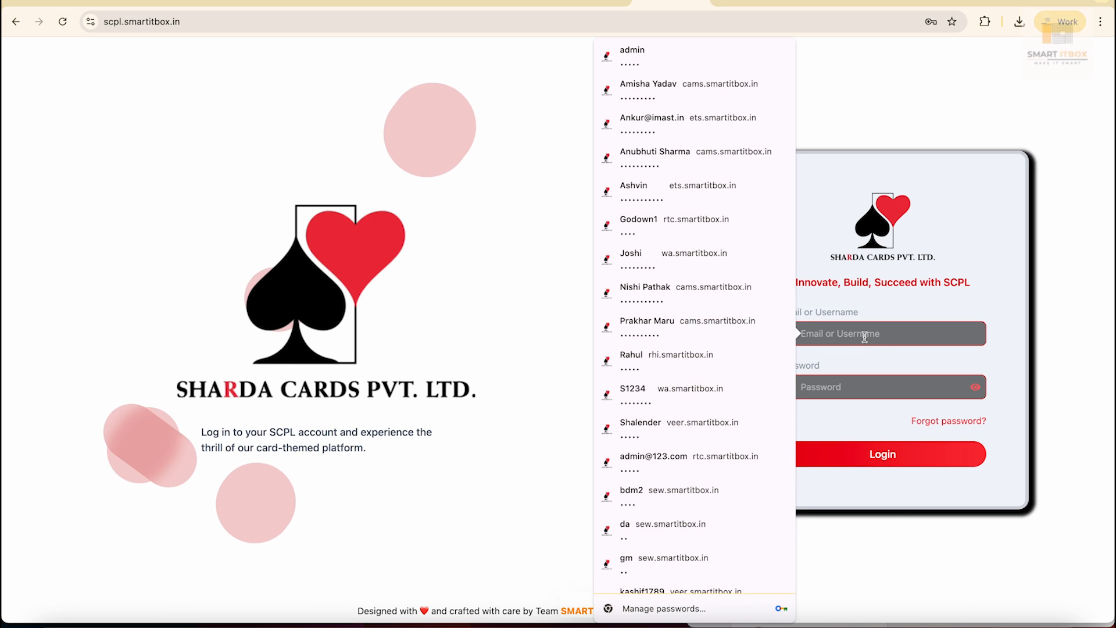
{"action": "type", "text": "admin"}
{"action": "key", "text": "Tab"}
{"action": "type", "text": "•••••"}
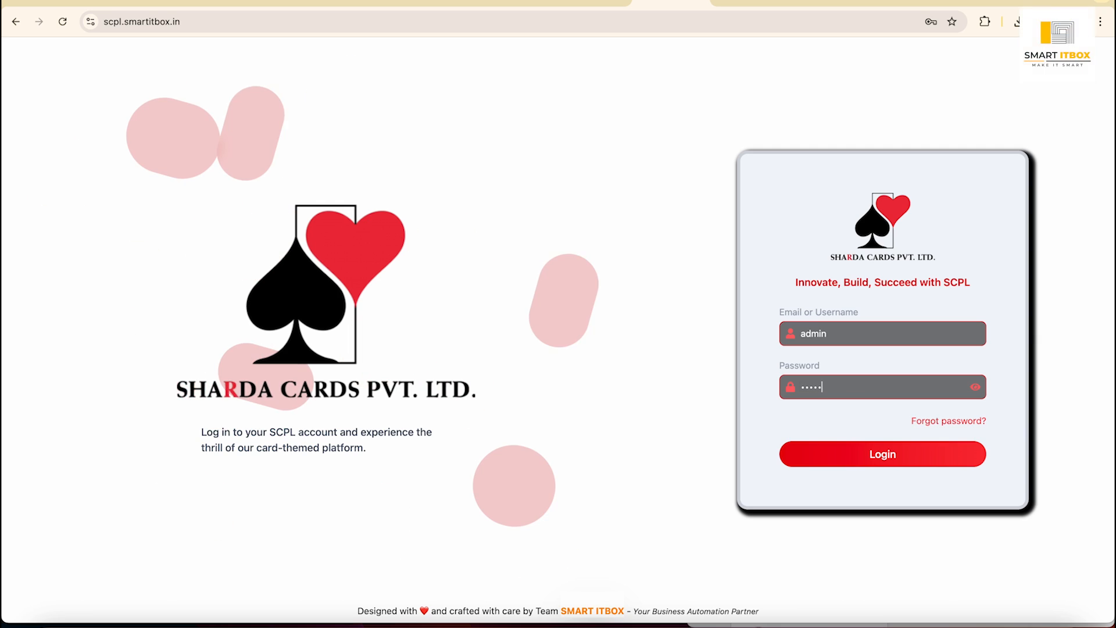
{"action": "key", "text": "Tab"}
{"action": "key", "text": "Tab"}
{"action": "key", "text": "Return"}
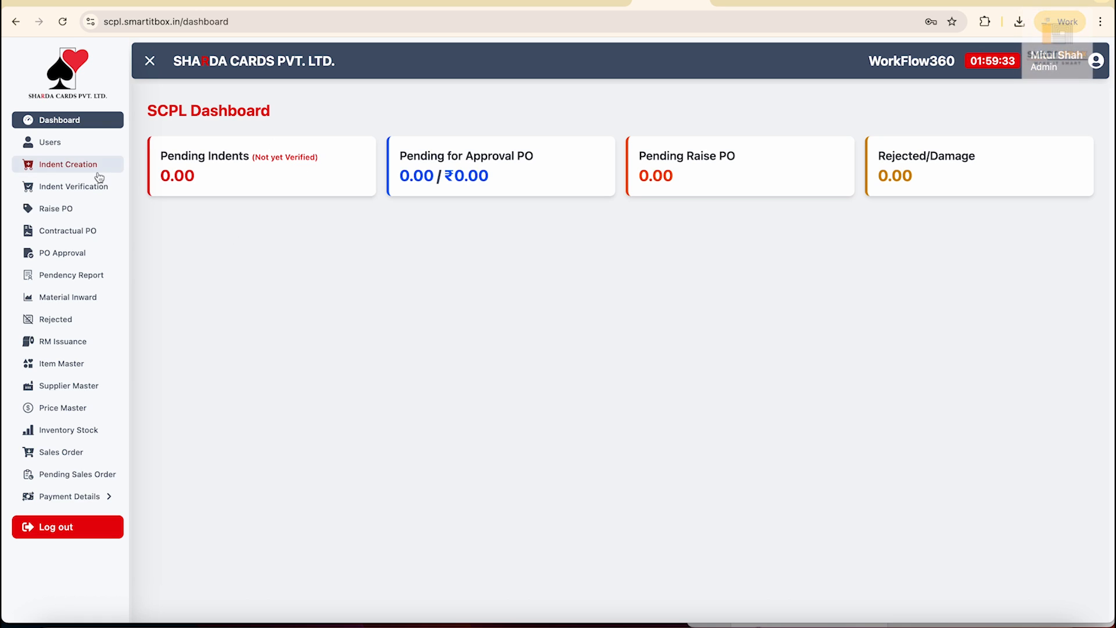
Go to Users > Indent Creation to show the list of existing purchase indents.
{"action": "left_click", "coordinate": [91, 148]}
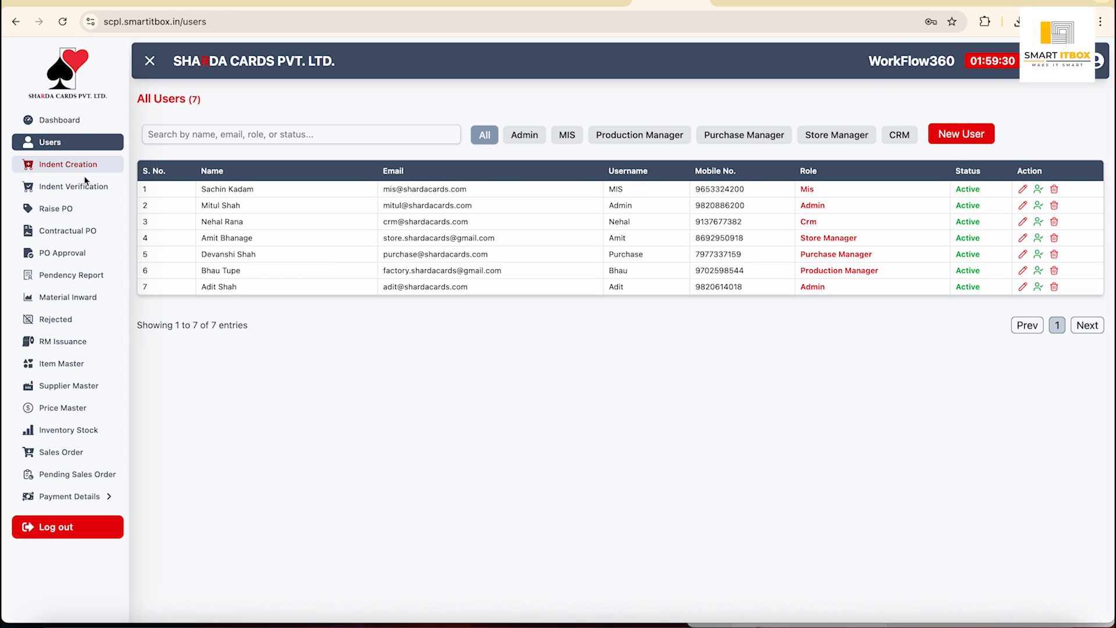
{"action": "left_click", "coordinate": [78, 167]}
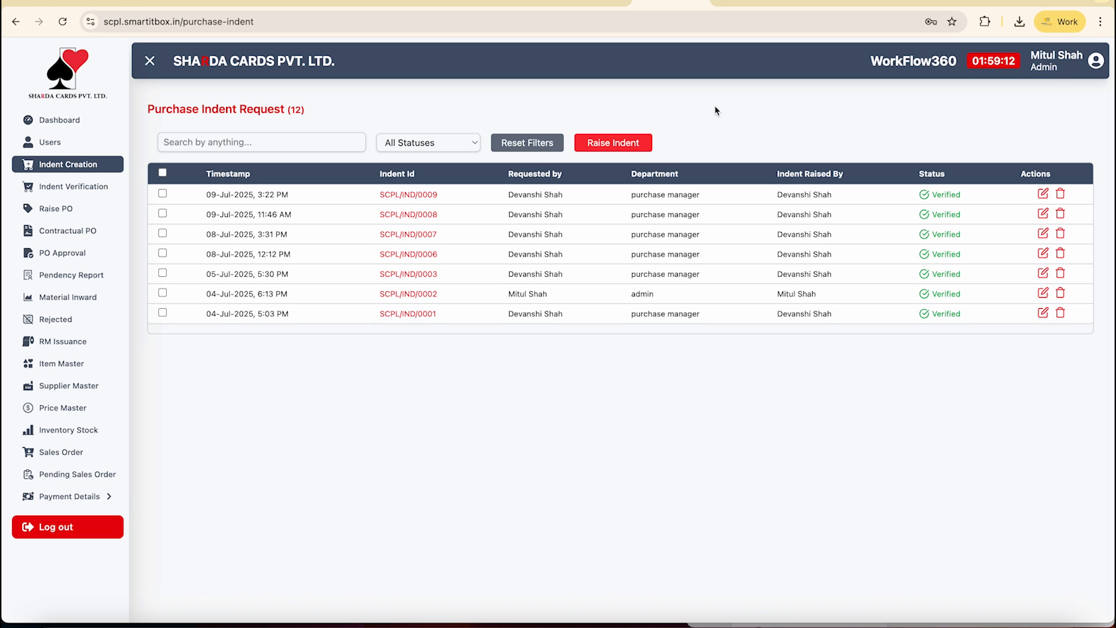
{"action": "left_click", "coordinate": [611, 144]}
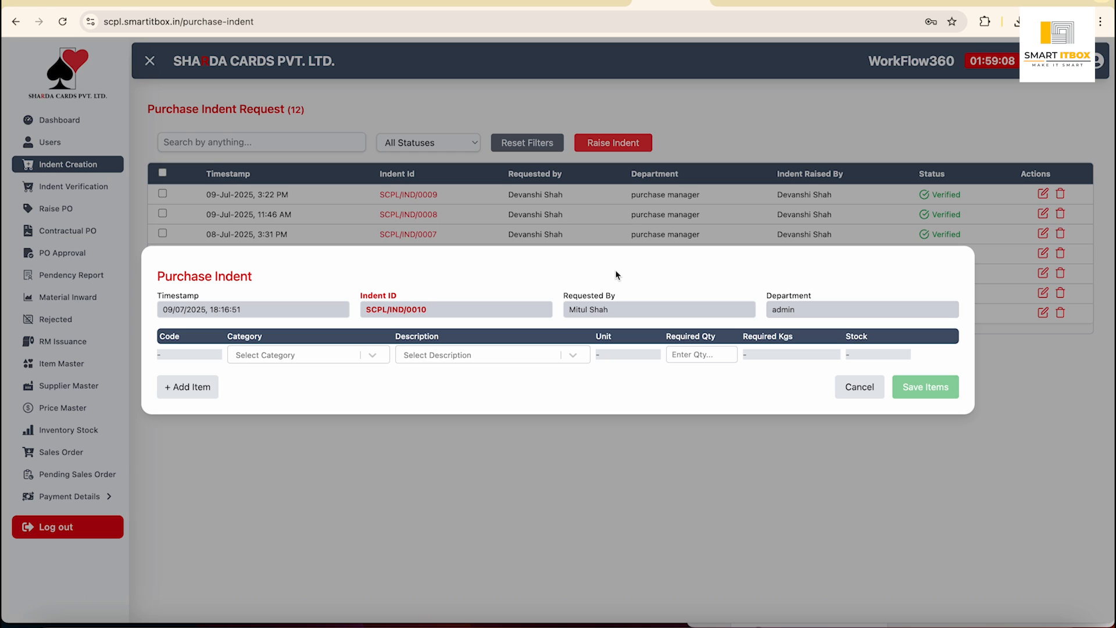
{"action": "left_click", "coordinate": [366, 356]}
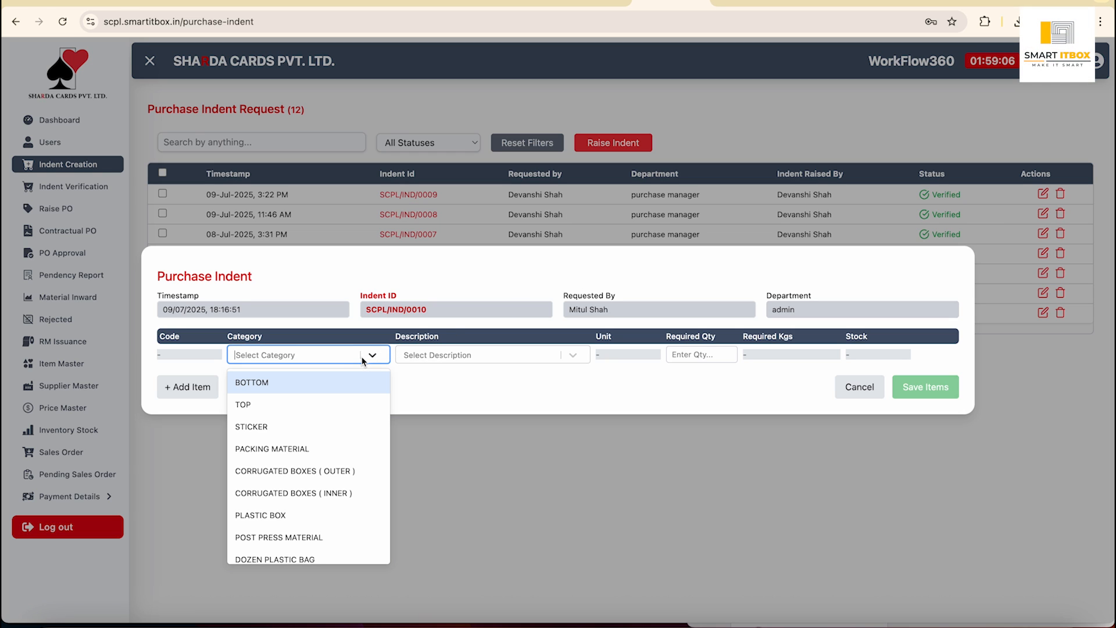
{"action": "left_click", "coordinate": [277, 457]}
{"action": "left_click", "coordinate": [534, 356]}
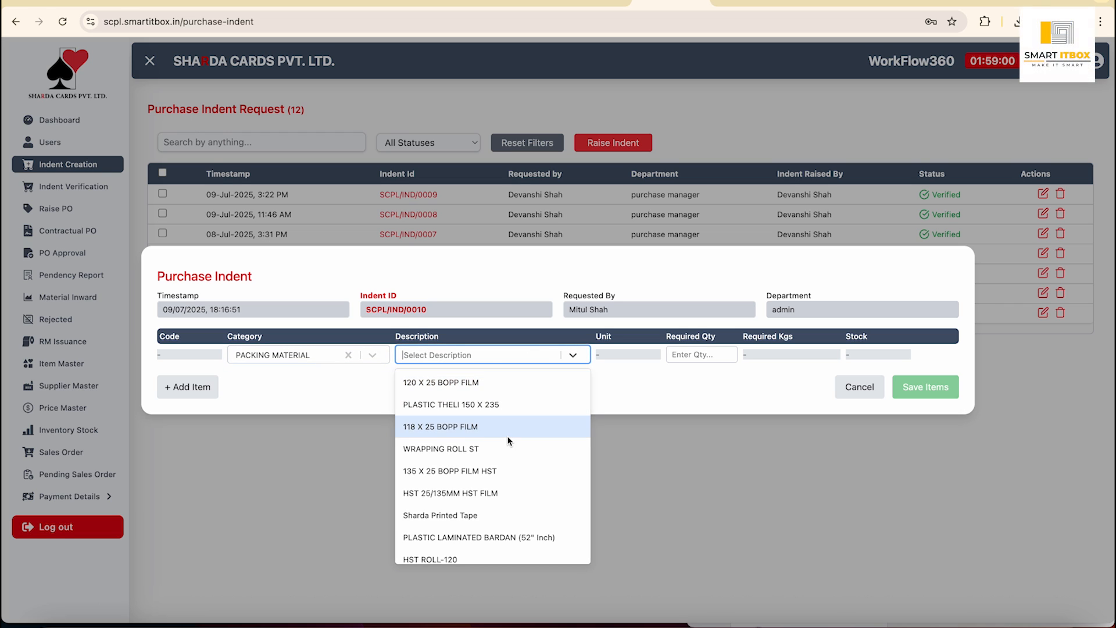
{"action": "scroll", "coordinate": [508, 441], "scroll_direction": "down", "scroll_amount": 5}
{"action": "scroll", "coordinate": [507, 441], "scroll_direction": "up", "scroll_amount": 5}
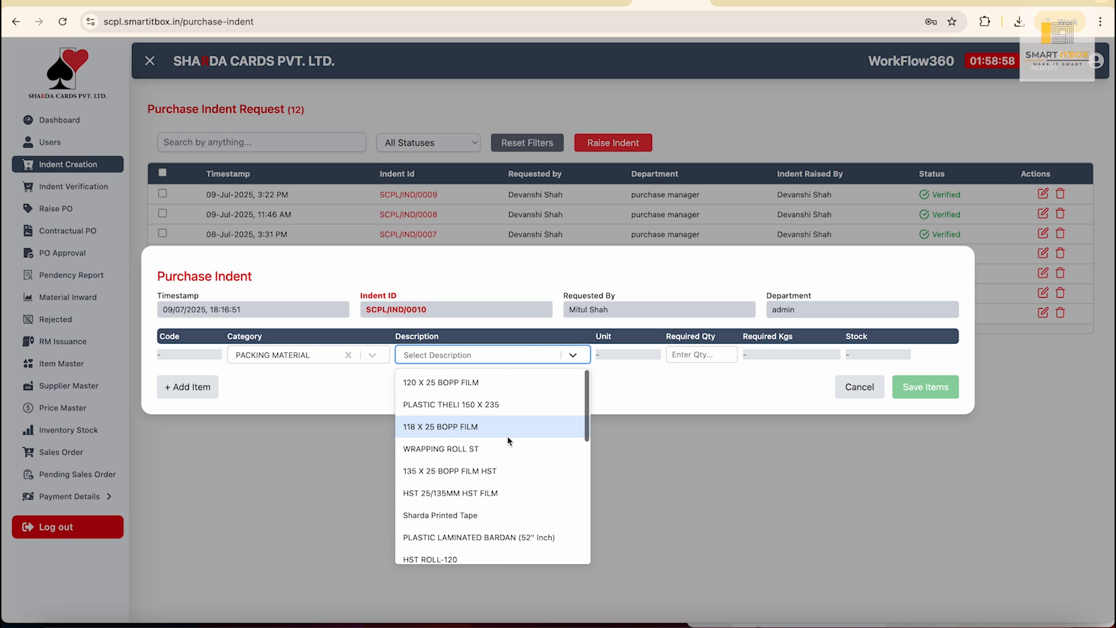
{"action": "left_click", "coordinate": [466, 407]}
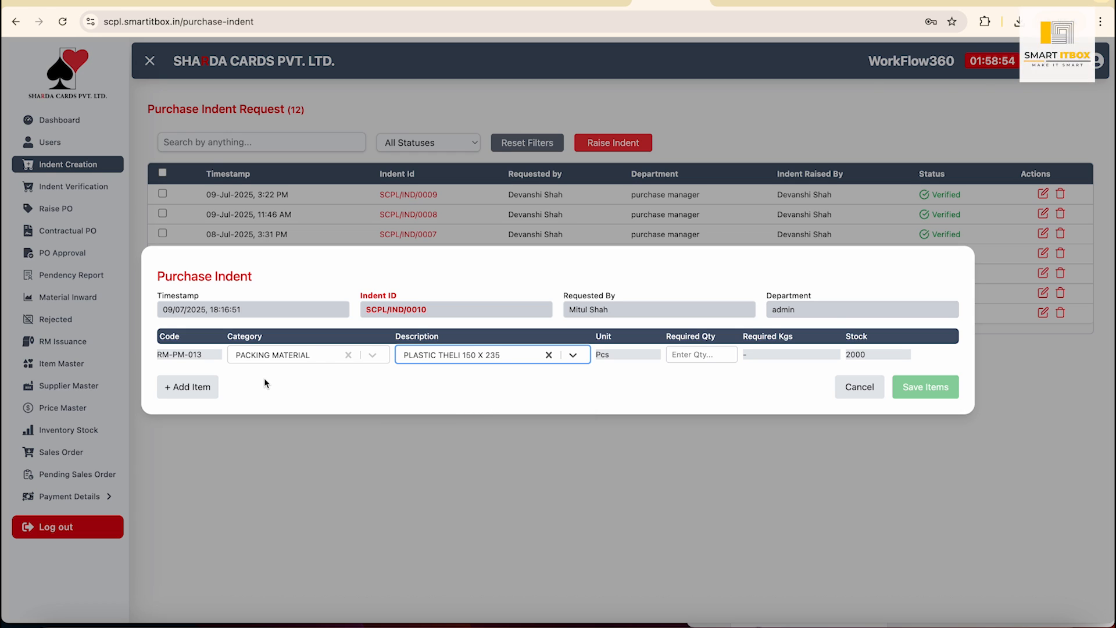
{"action": "left_click", "coordinate": [693, 359]}
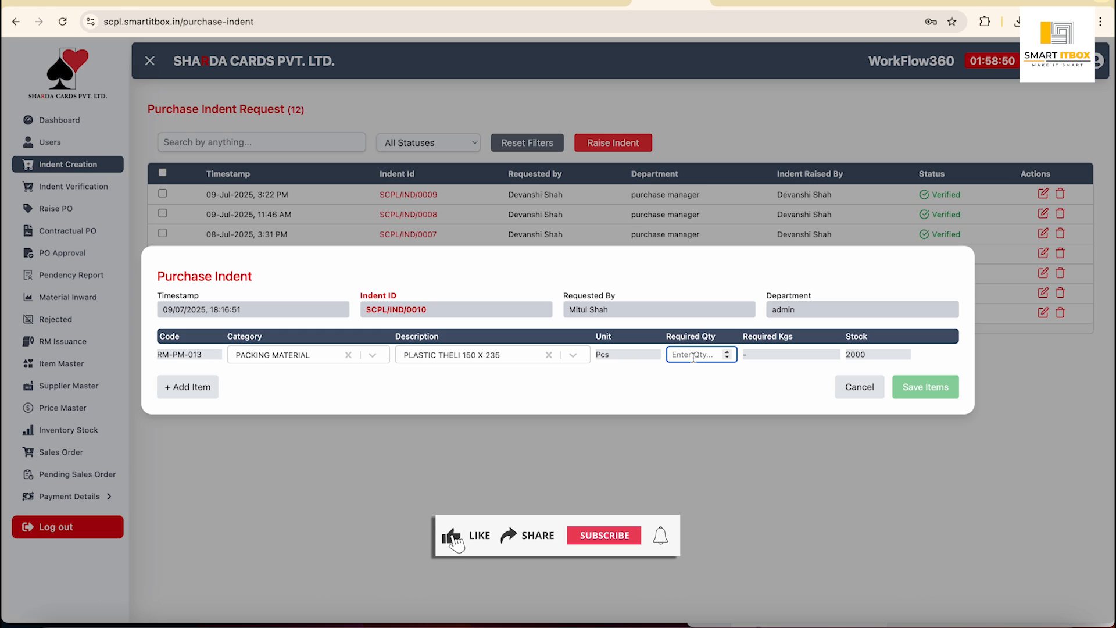
{"action": "type", "text": "2323"}
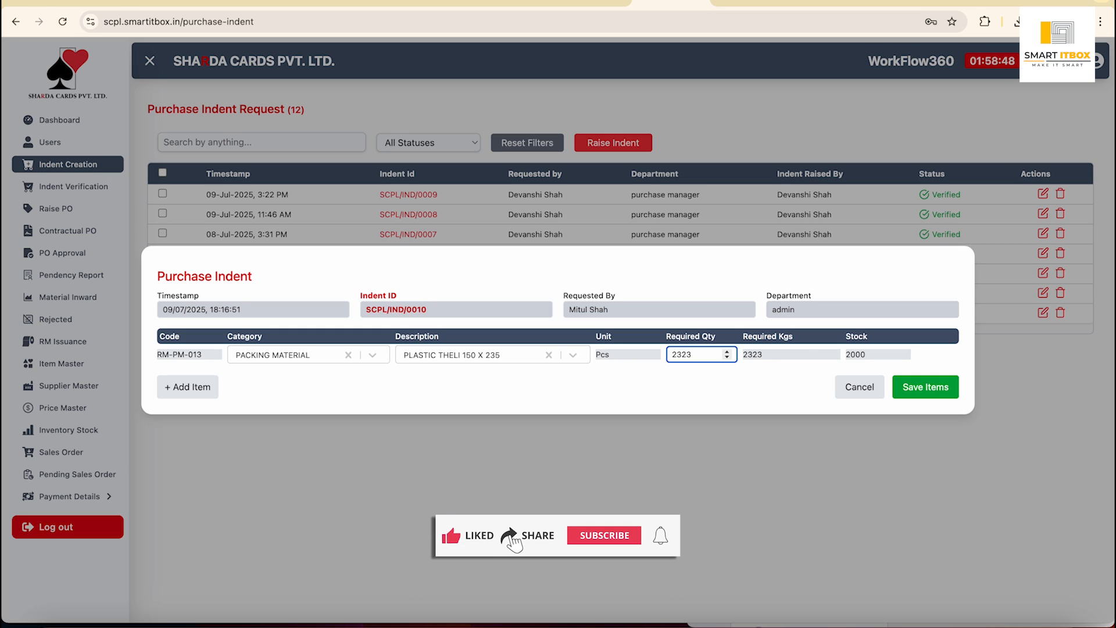
{"action": "left_click", "coordinate": [708, 388]}
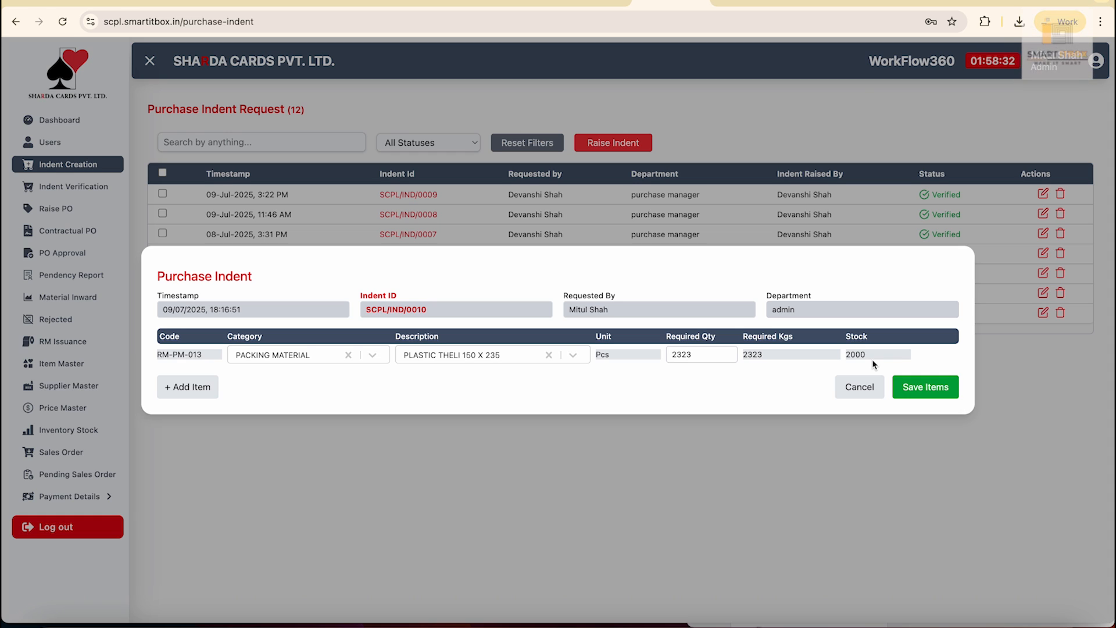
{"action": "left_click", "coordinate": [192, 386]}
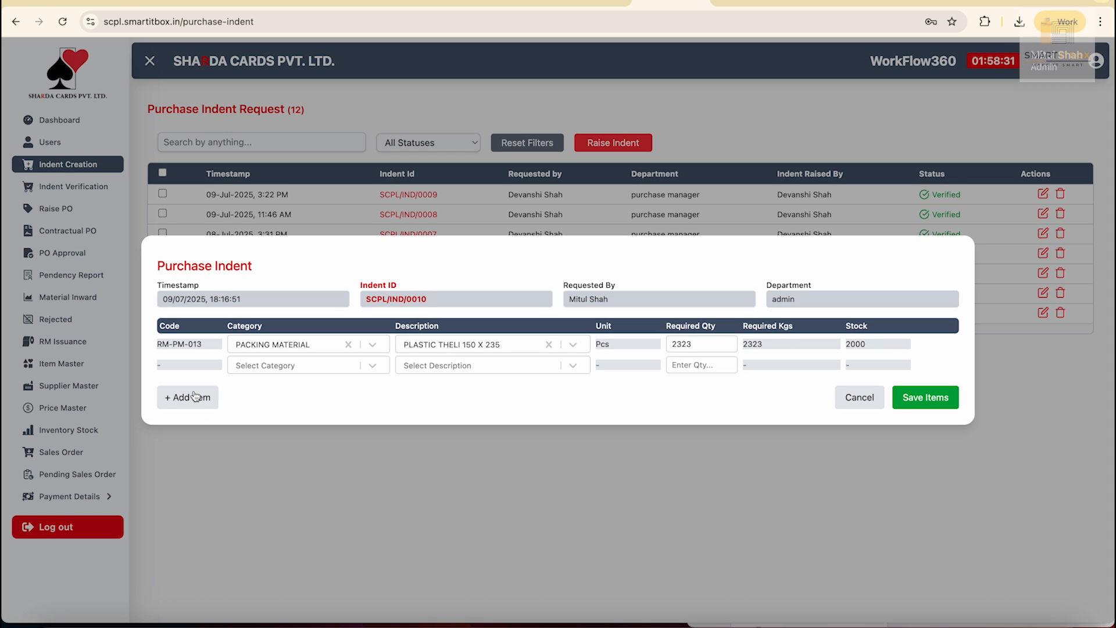
{"action": "left_click", "coordinate": [359, 366]}
{"action": "left_click", "coordinate": [269, 437]}
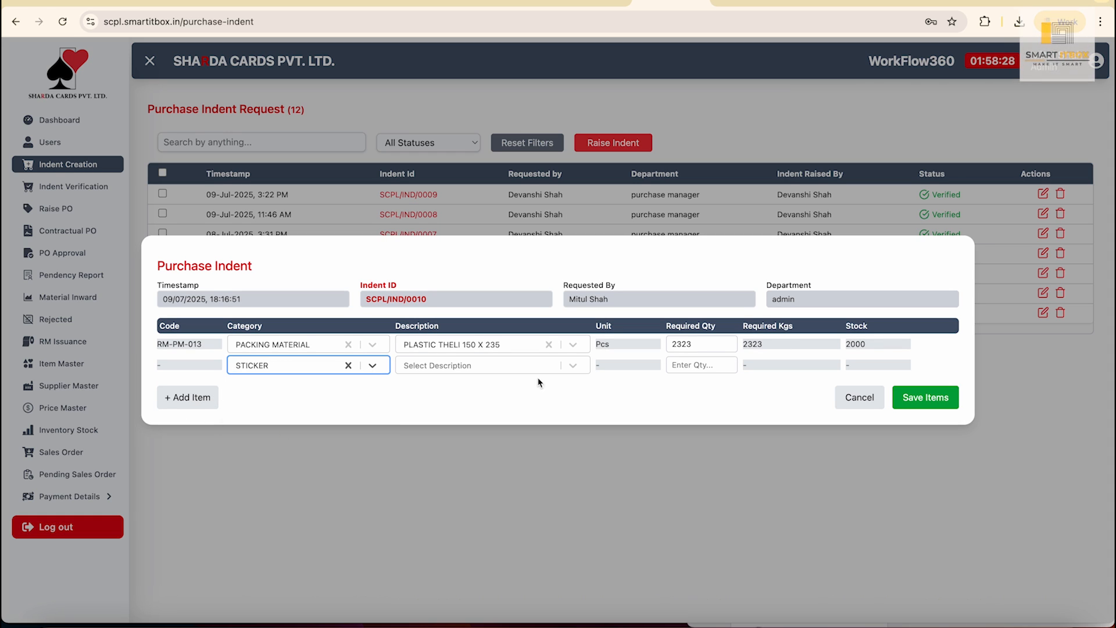
{"action": "left_click", "coordinate": [530, 366]}
{"action": "scroll", "coordinate": [518, 463], "scroll_direction": "down", "scroll_amount": 5}
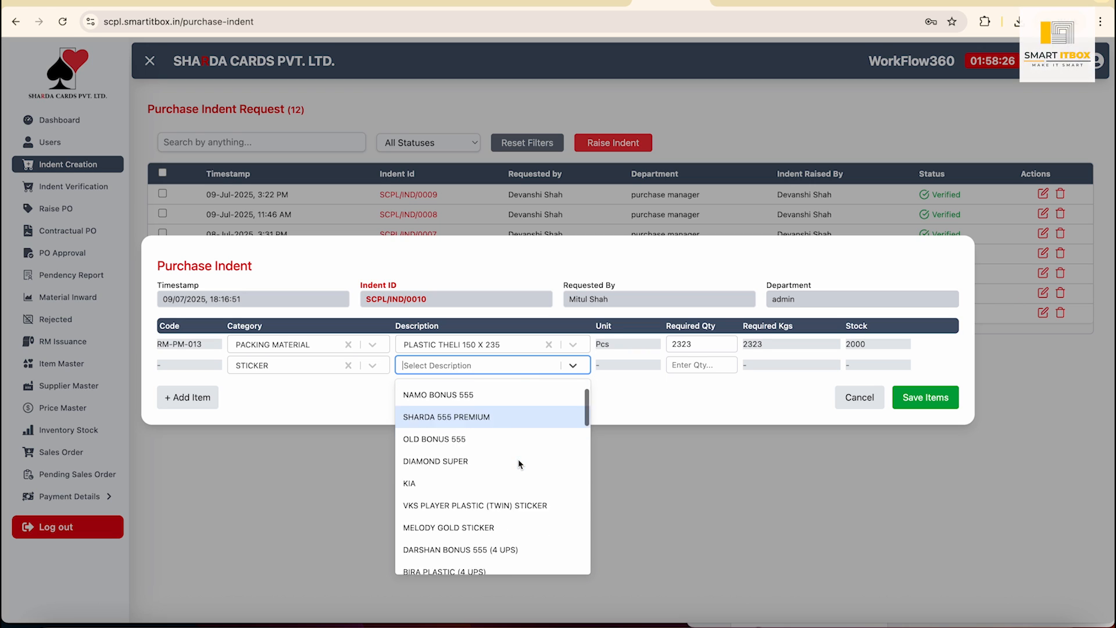
{"action": "left_click", "coordinate": [476, 456]}
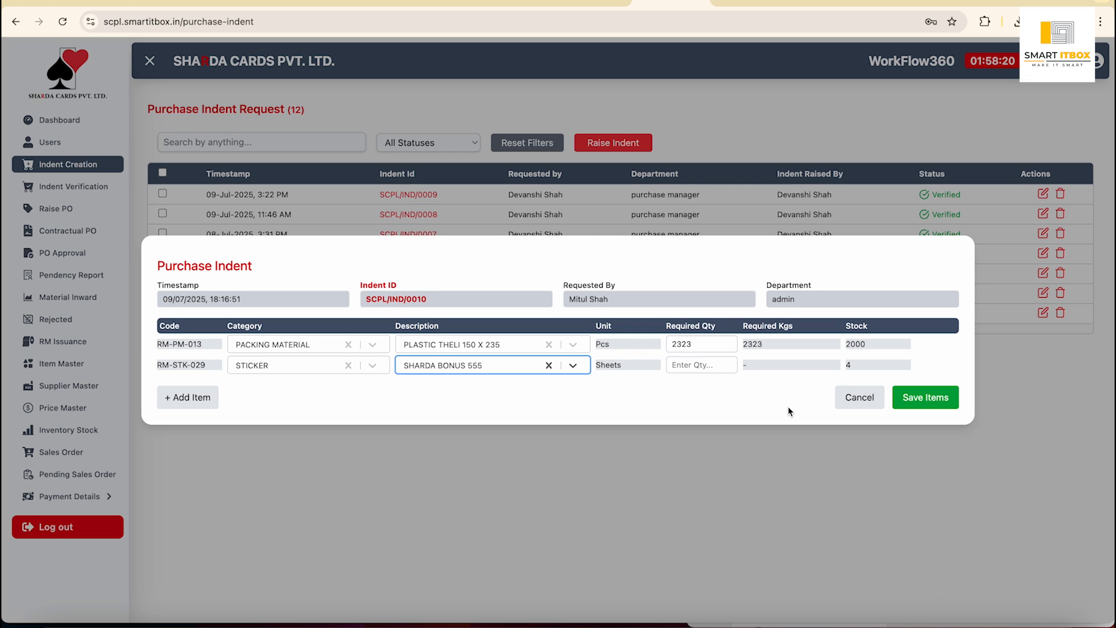
{"action": "left_click", "coordinate": [863, 401]}
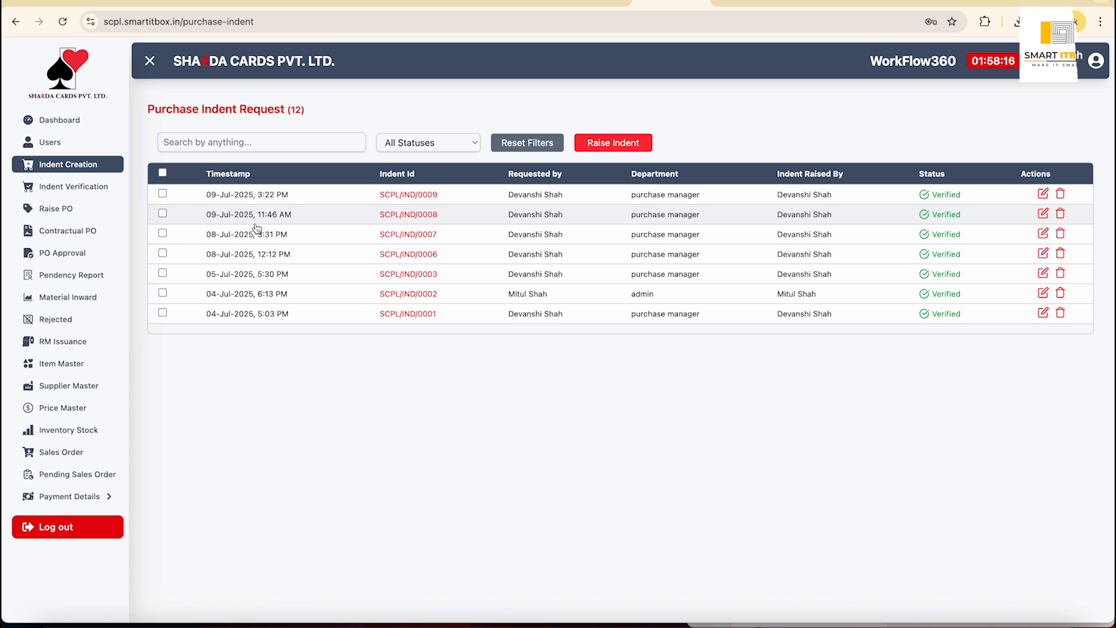
Open the Indent Verification list and scroll across its columns.
{"action": "left_click", "coordinate": [75, 186]}
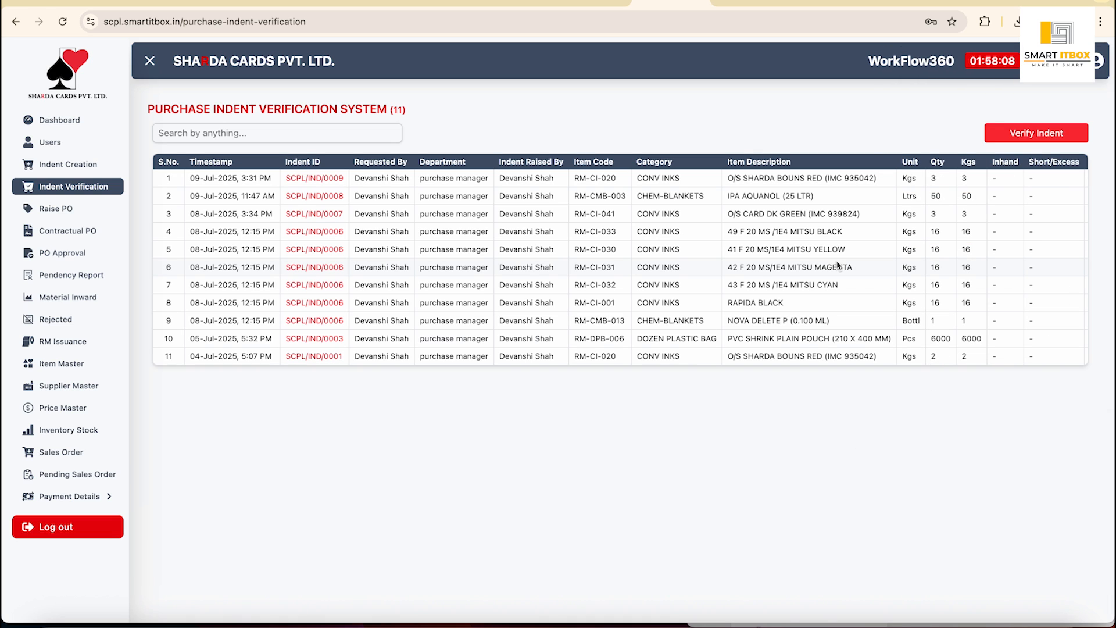
{"action": "scroll", "coordinate": [808, 264], "scroll_direction": "right", "scroll_amount": 5}
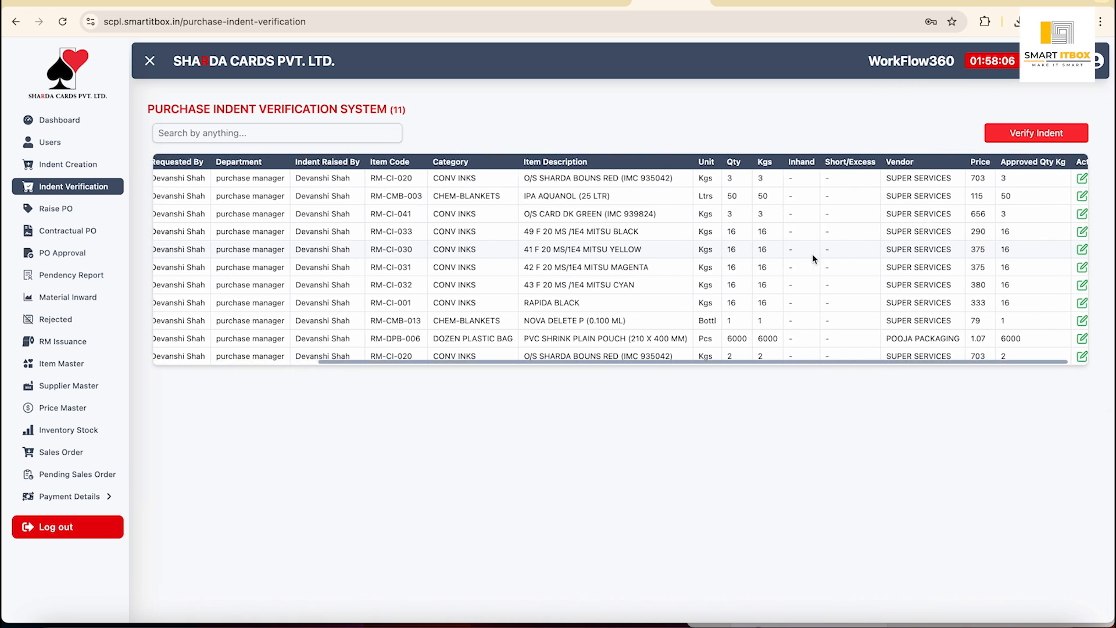
{"action": "scroll", "coordinate": [814, 259], "scroll_direction": "left", "scroll_amount": 5}
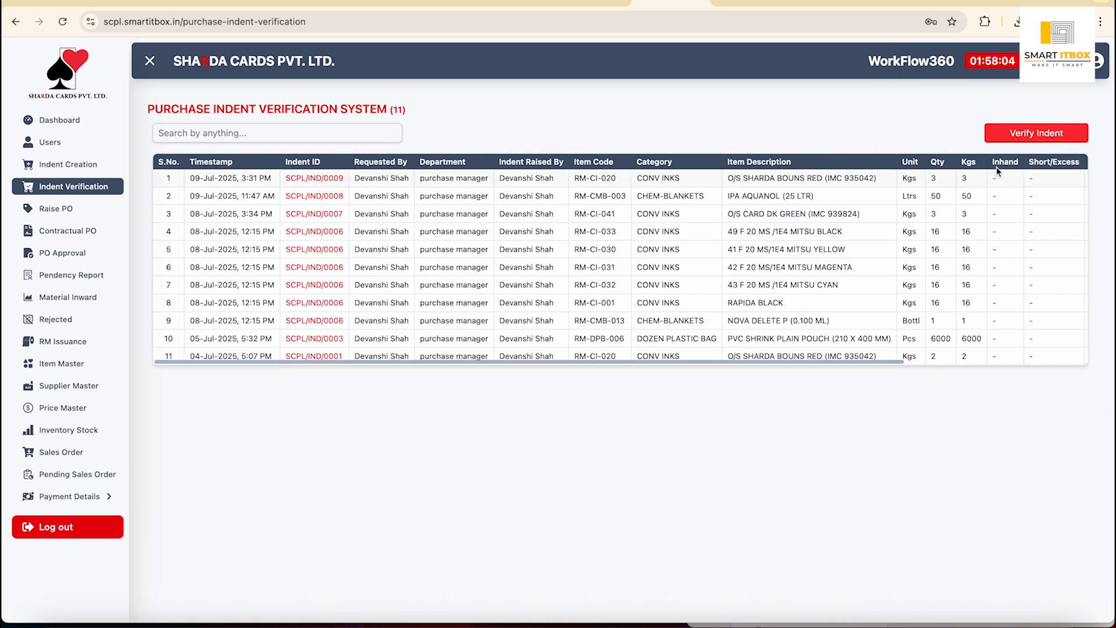
Open the Verify Indent form, browse the Indent IDs, cancel, and return to Indent Creation.
{"action": "left_click", "coordinate": [1016, 139]}
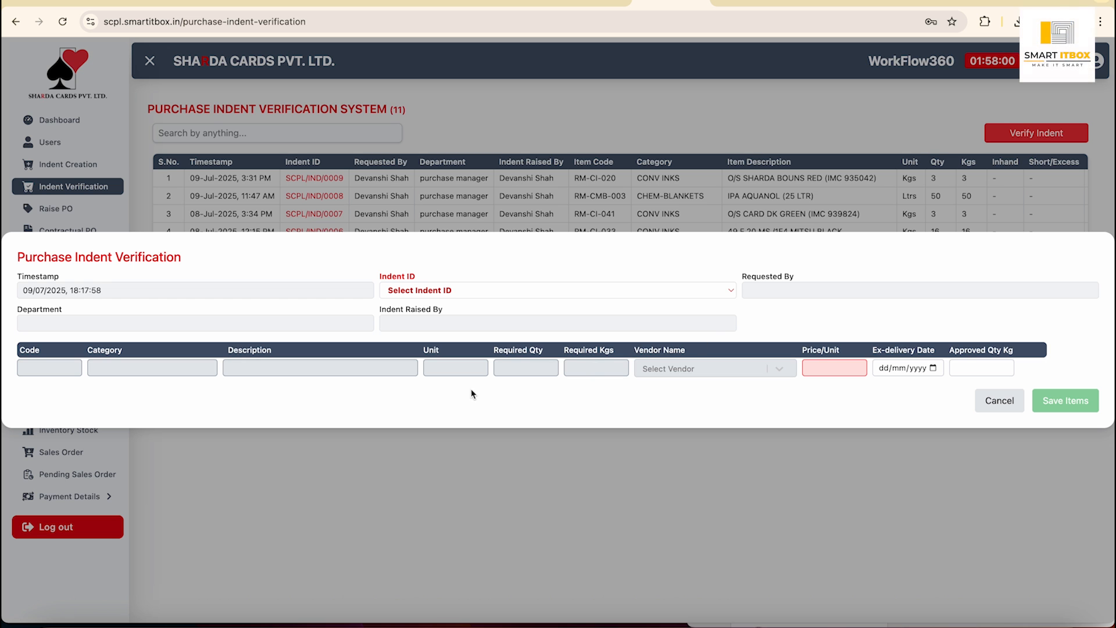
{"action": "left_click", "coordinate": [642, 290]}
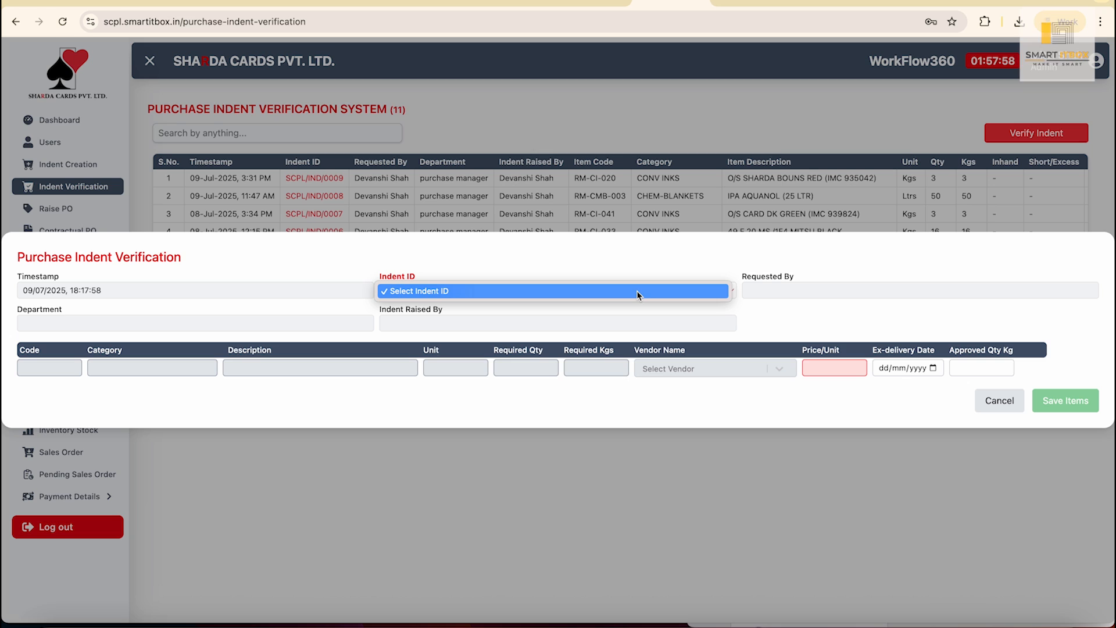
{"action": "left_click", "coordinate": [590, 265]}
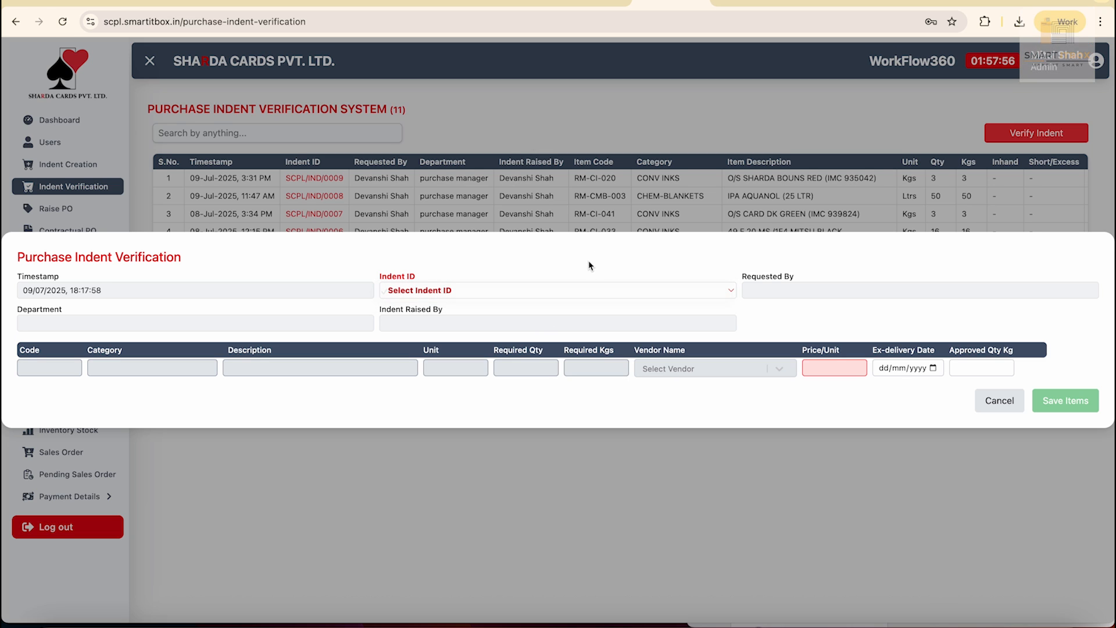
{"action": "left_click", "coordinate": [1007, 407]}
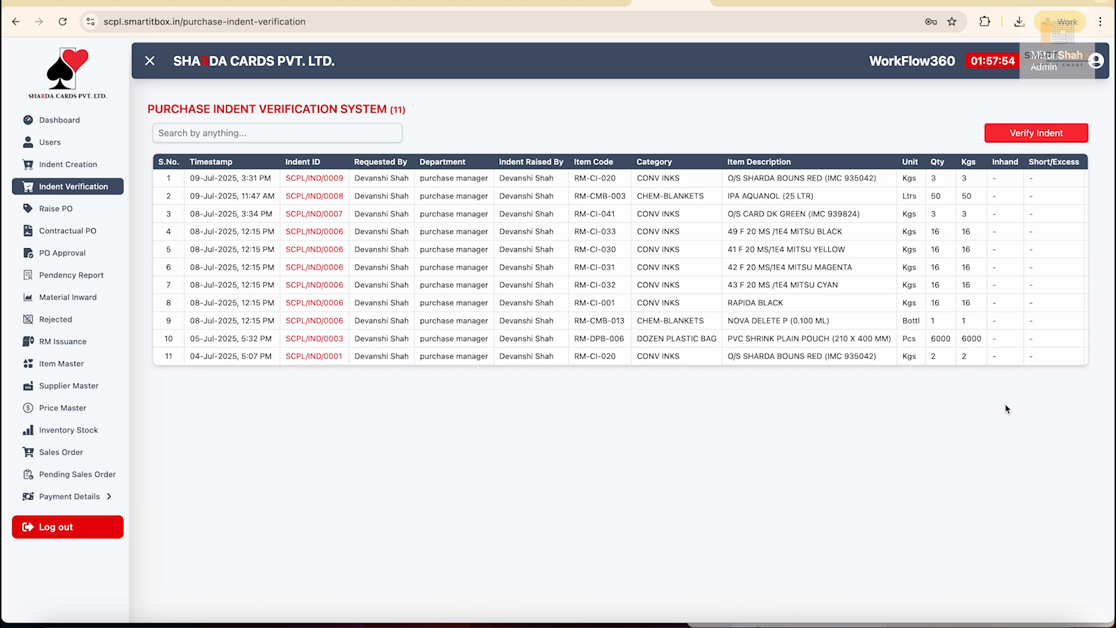
{"action": "left_click", "coordinate": [95, 164]}
Start a new indent with 2300 of BOTTOM – RECTANGLE BOTTOM as the first item.
{"action": "left_click", "coordinate": [629, 145]}
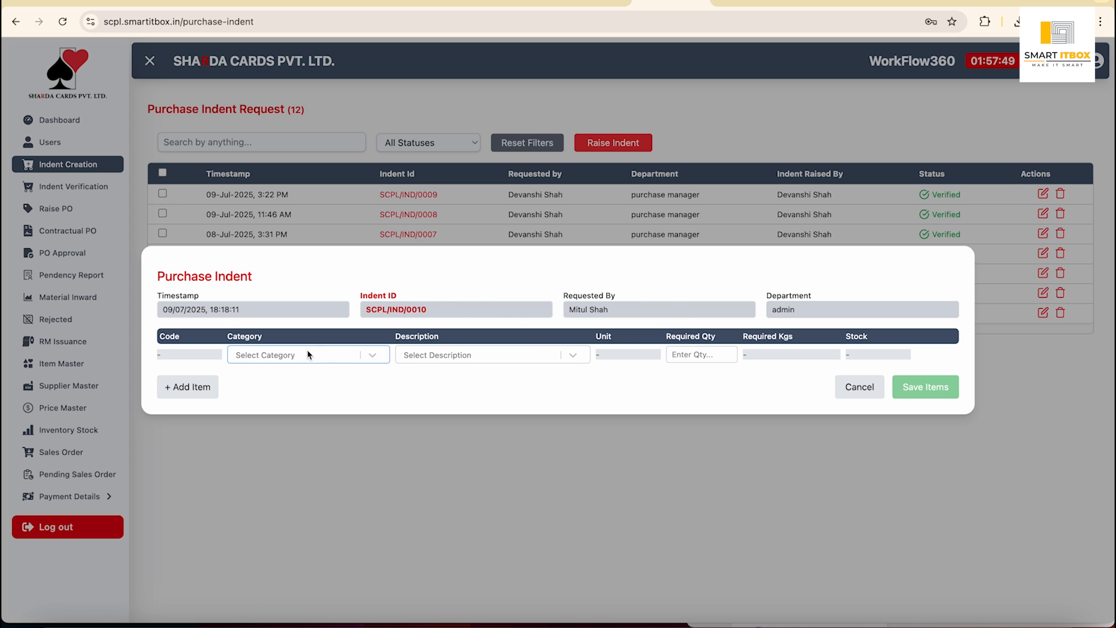
{"action": "left_click", "coordinate": [308, 354]}
{"action": "left_click", "coordinate": [281, 385]}
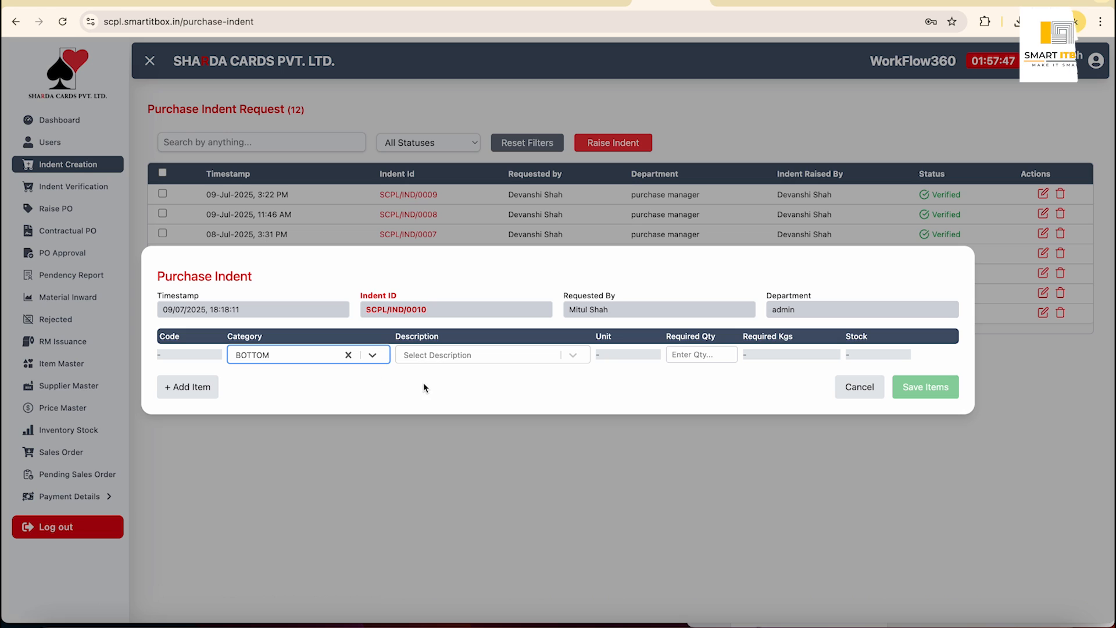
{"action": "left_click", "coordinate": [481, 354]}
{"action": "left_click", "coordinate": [445, 400]}
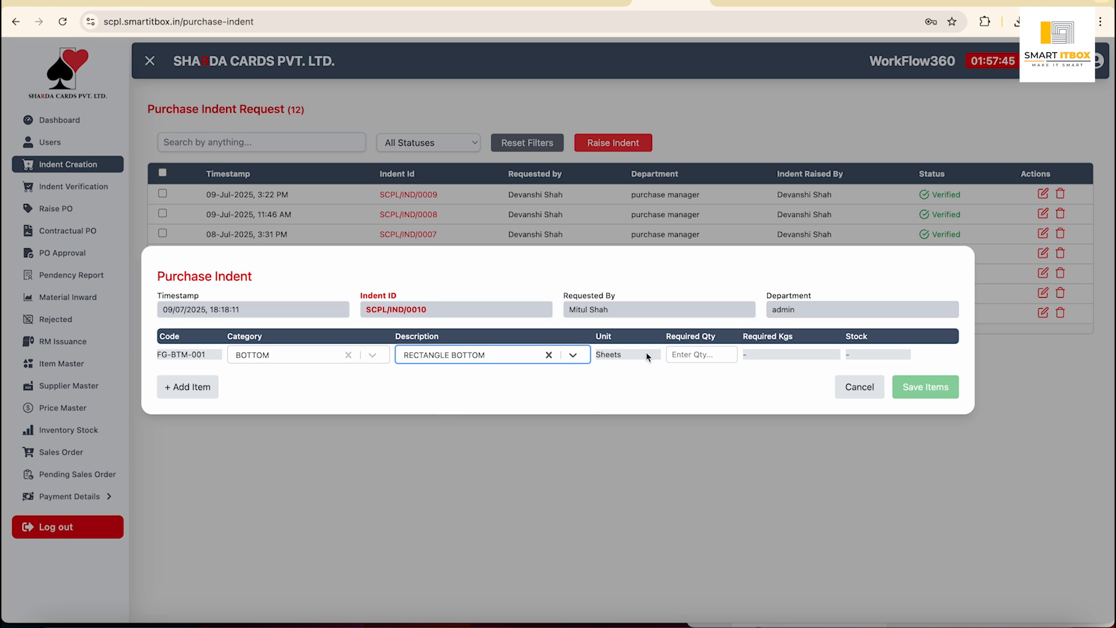
{"action": "left_click", "coordinate": [688, 354]}
{"action": "type", "text": "2300"}
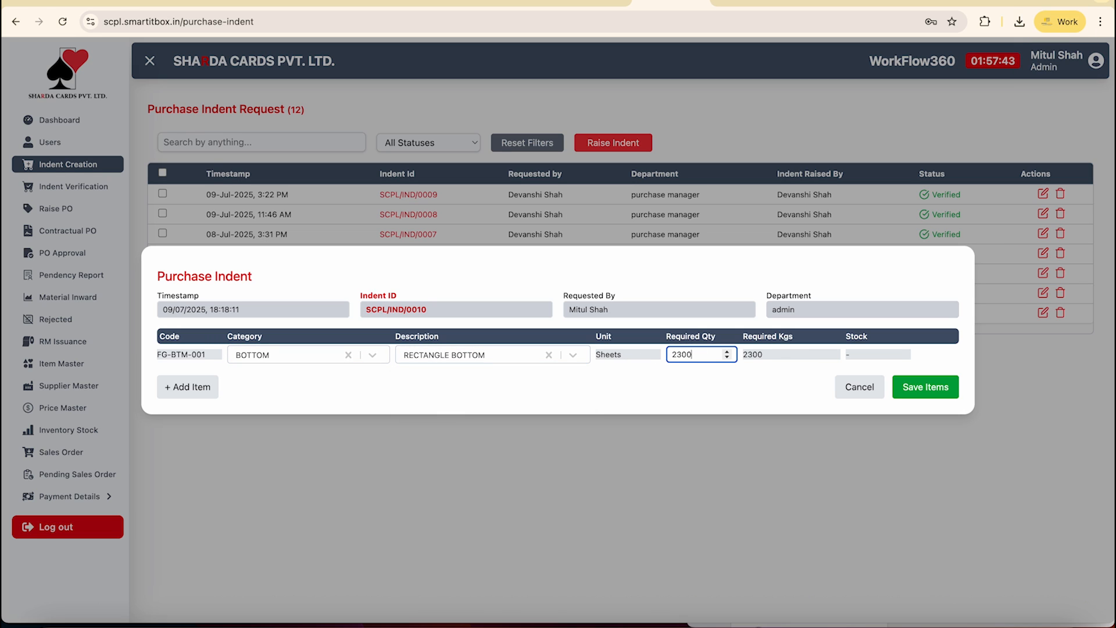
Add a second item row: STICKER – SHARDA 555 PREMIUM.
{"action": "left_click", "coordinate": [208, 388]}
{"action": "left_click", "coordinate": [334, 366]}
{"action": "left_click", "coordinate": [273, 437]}
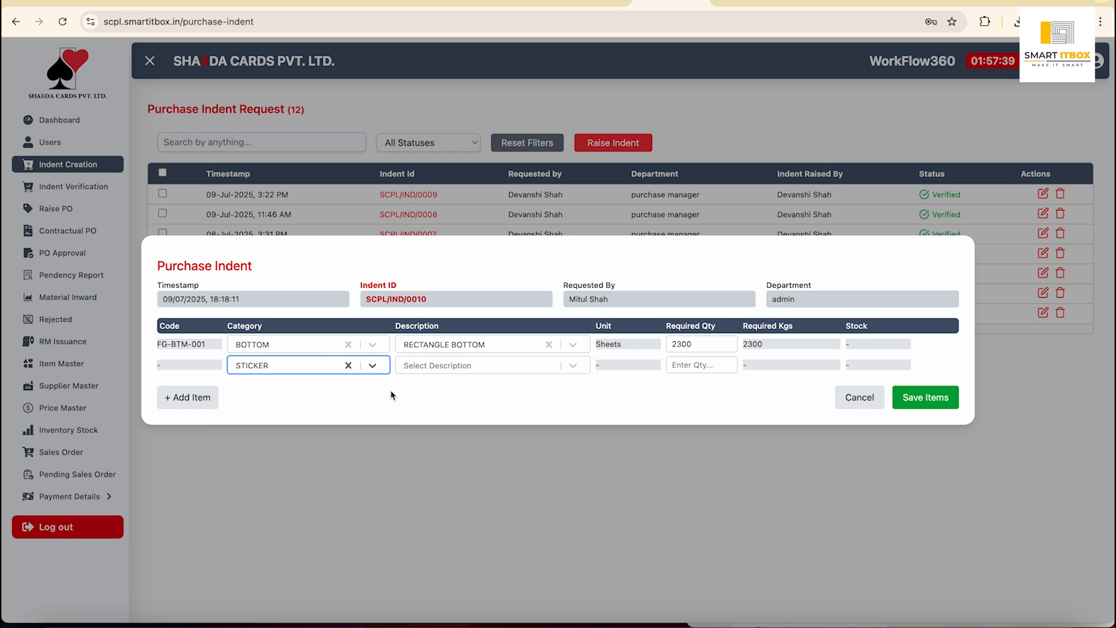
{"action": "left_click", "coordinate": [442, 365]}
{"action": "left_click", "coordinate": [428, 458]}
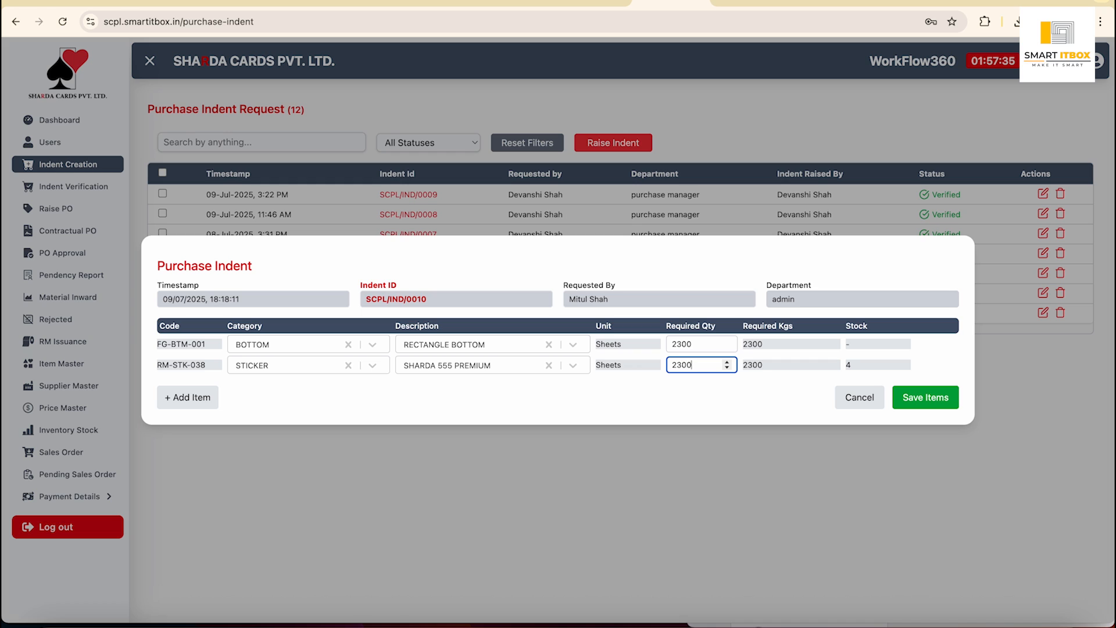
Add 8700 of CORRUGATED BOXES PLAIN CORR BOXES (O) - BY WINNER - YELLOW and save the indent.
{"action": "left_click", "coordinate": [187, 397]}
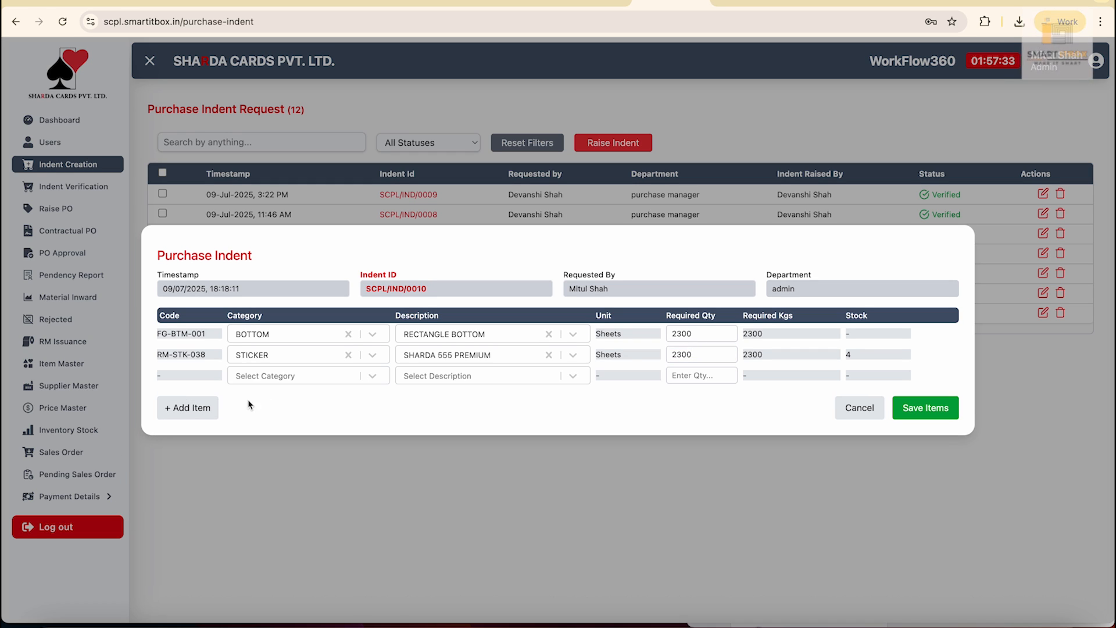
{"action": "left_click", "coordinate": [302, 380]}
{"action": "left_click", "coordinate": [281, 491]}
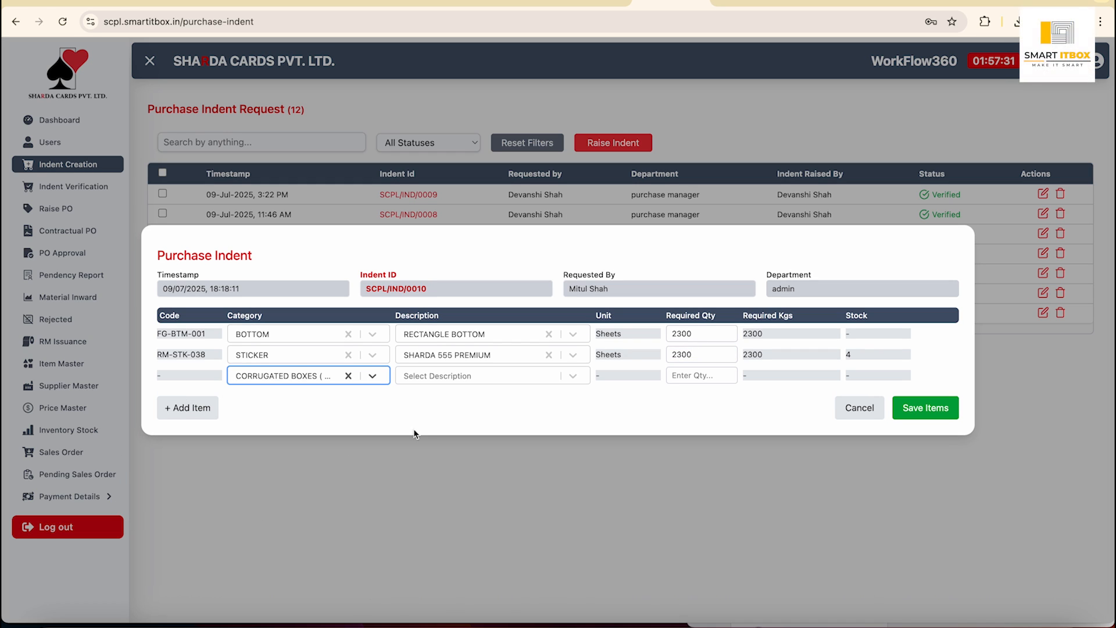
{"action": "left_click", "coordinate": [504, 377]}
{"action": "scroll", "coordinate": [444, 488], "scroll_direction": "down", "scroll_amount": 2}
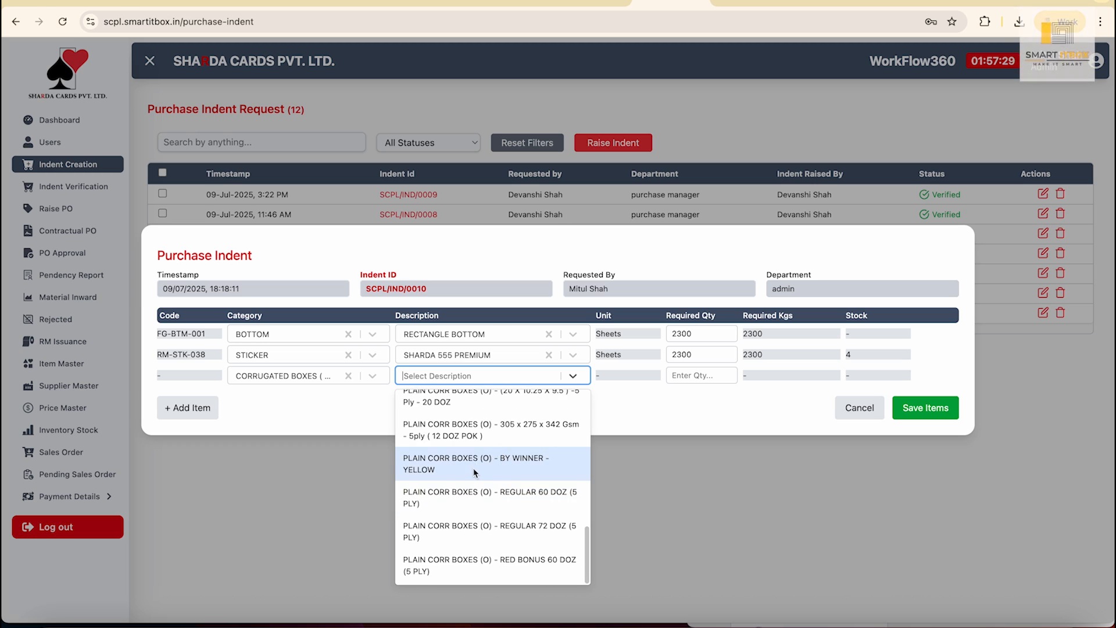
{"action": "left_click", "coordinate": [477, 472]}
{"action": "left_click", "coordinate": [701, 375]}
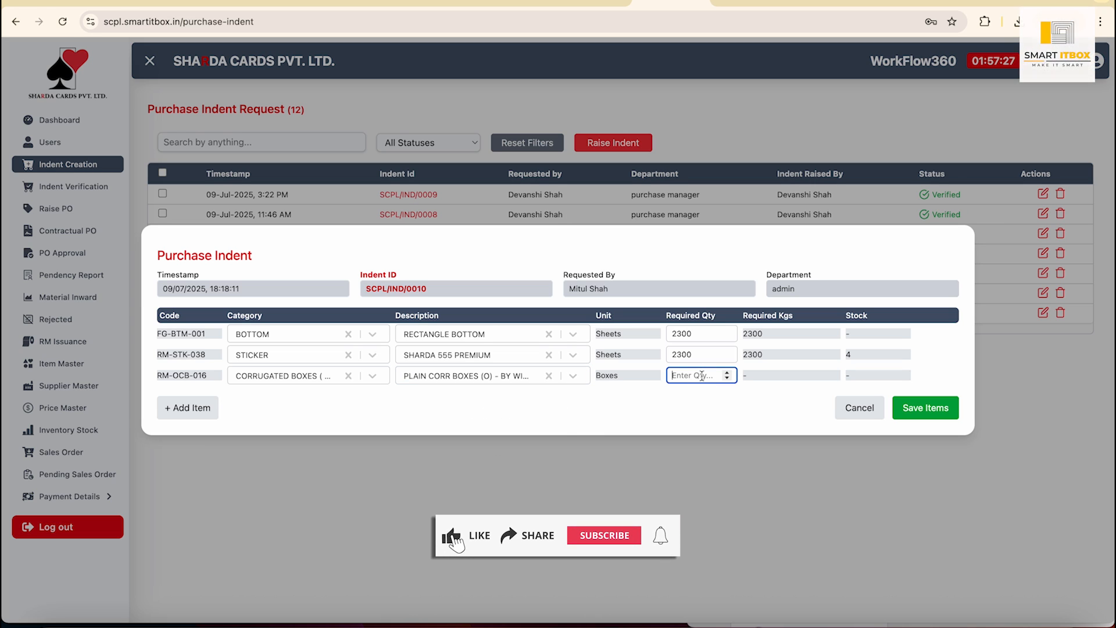
{"action": "type", "text": "8700"}
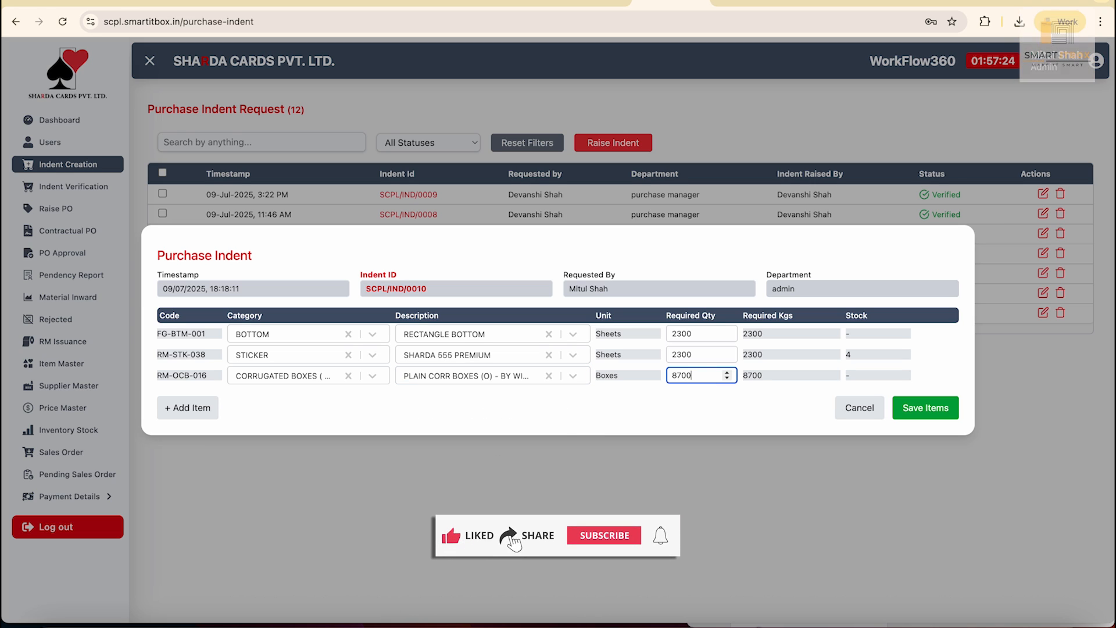
{"action": "left_click", "coordinate": [759, 420]}
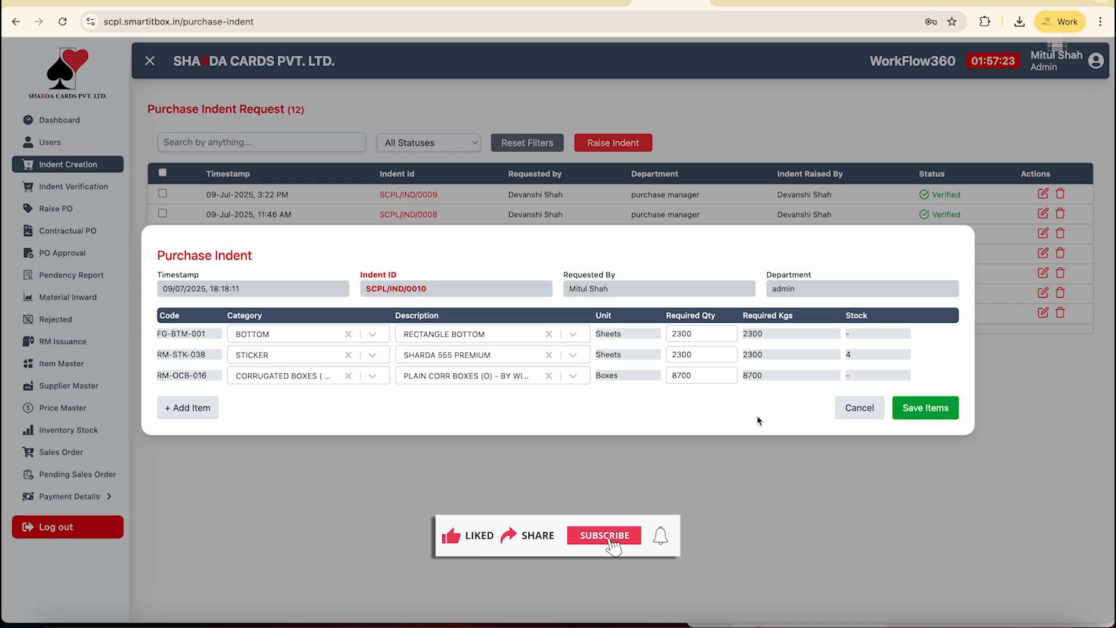
{"action": "left_click", "coordinate": [924, 409]}
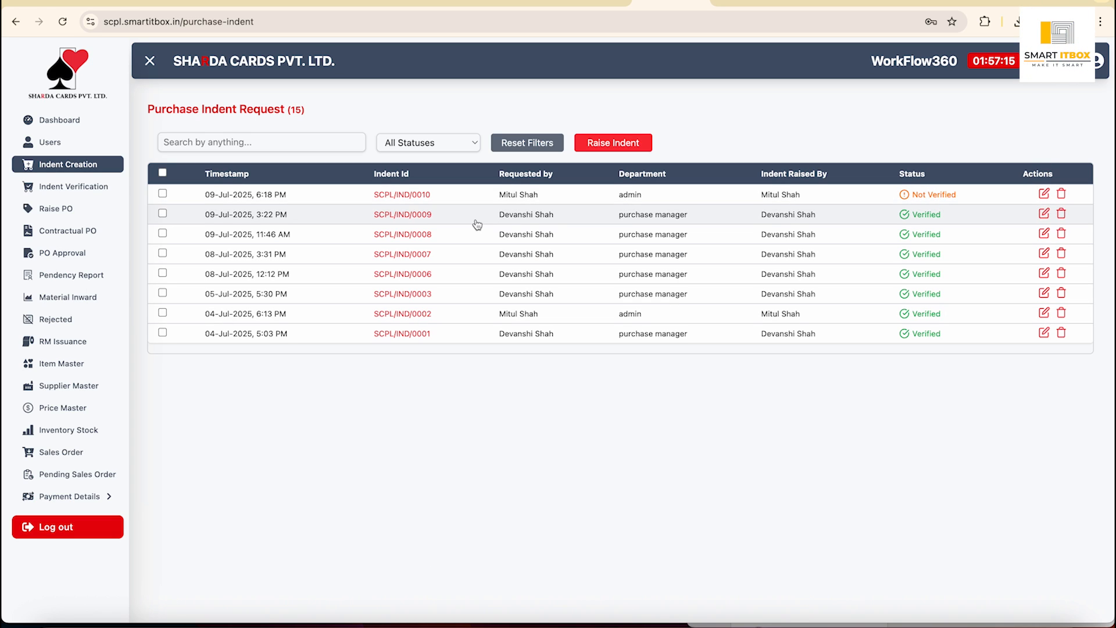
Open the Verify Indent form for indent SCPL/IND/0010.
{"action": "left_click", "coordinate": [74, 191]}
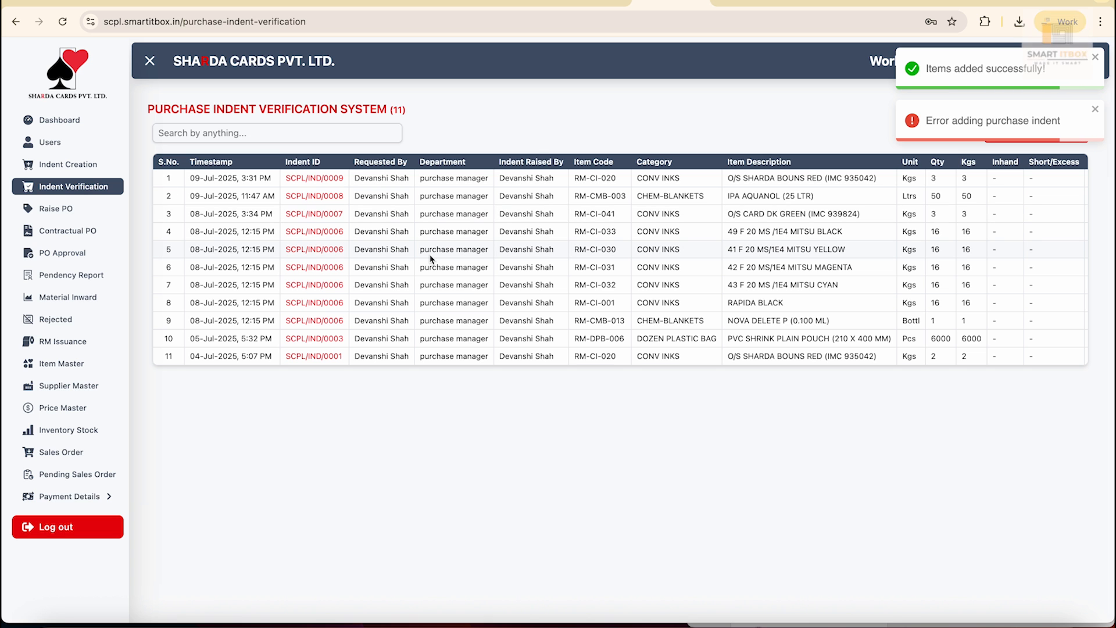
{"action": "scroll", "coordinate": [876, 316], "scroll_direction": "right", "scroll_amount": 5}
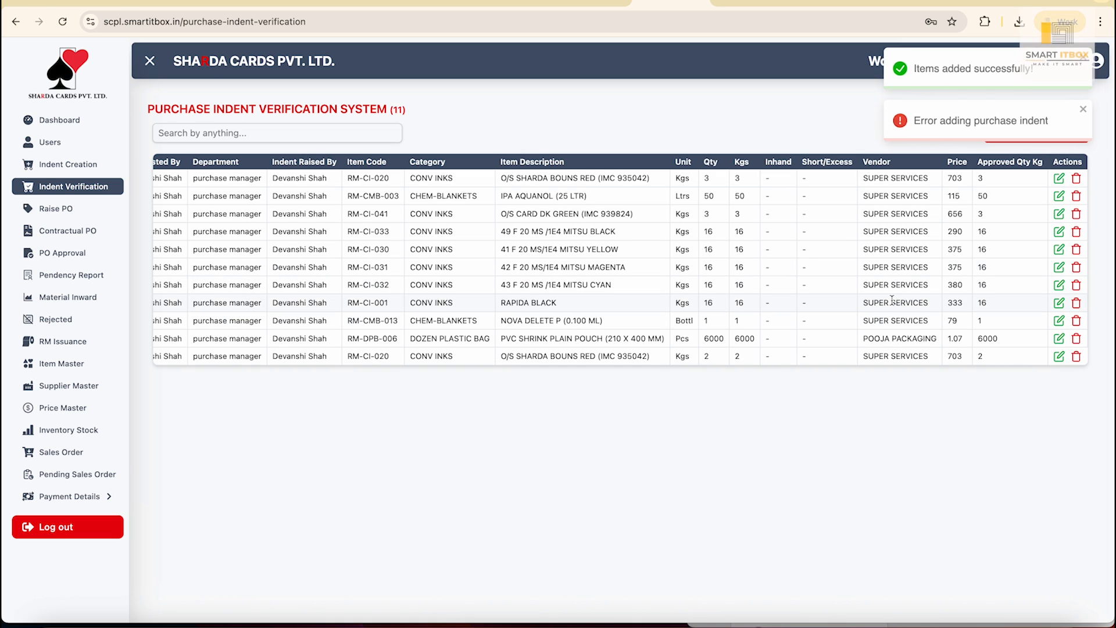
{"action": "left_click", "coordinate": [1017, 135]}
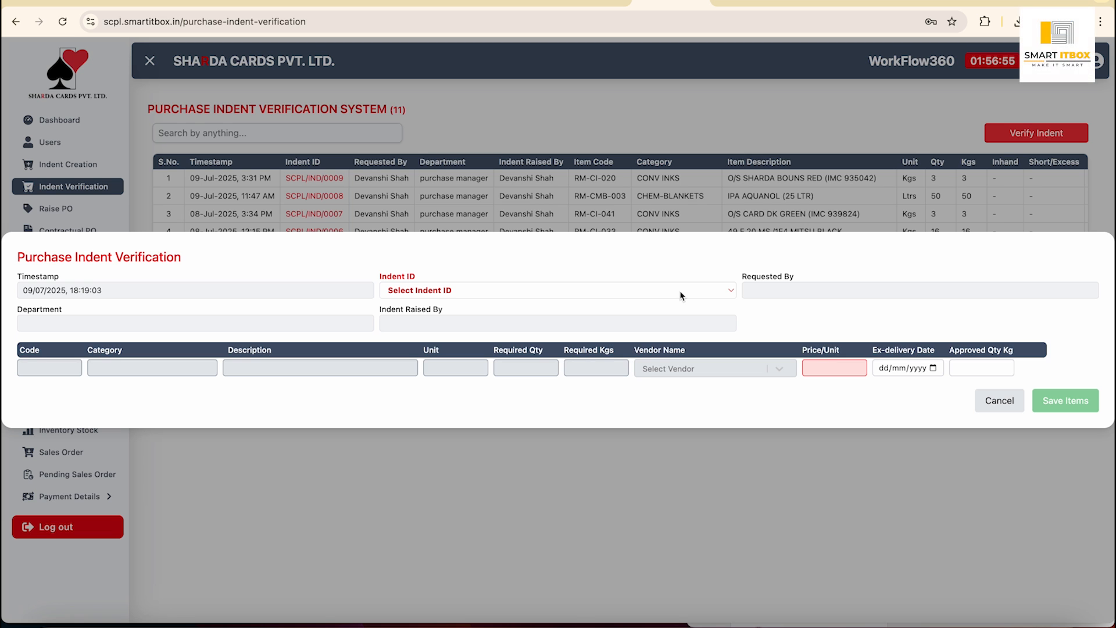
{"action": "left_click", "coordinate": [681, 293]}
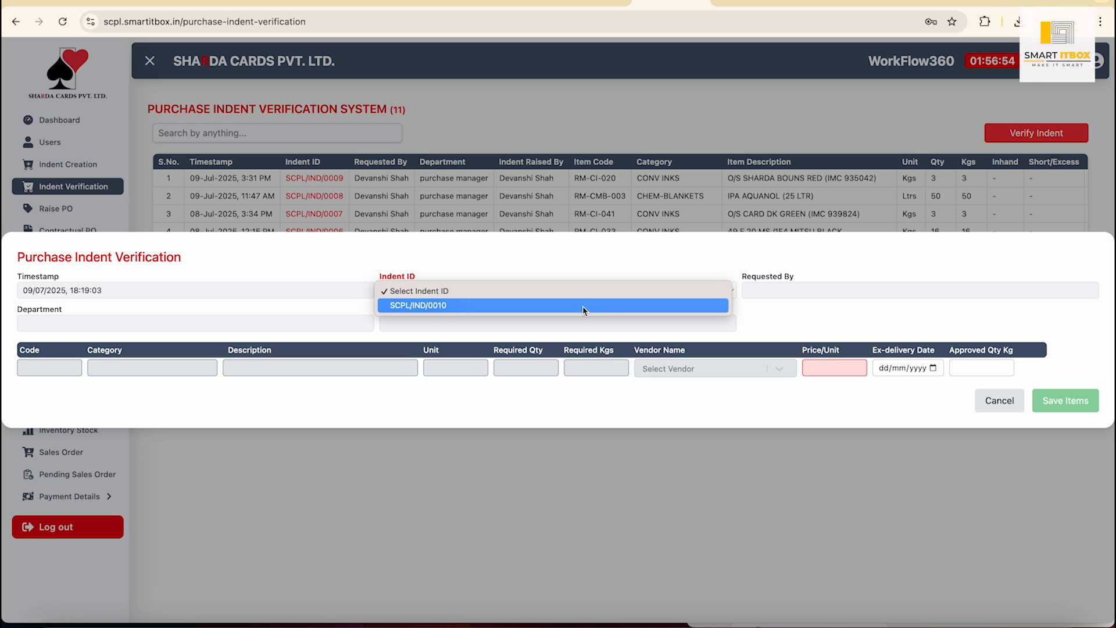
{"action": "left_click", "coordinate": [559, 312]}
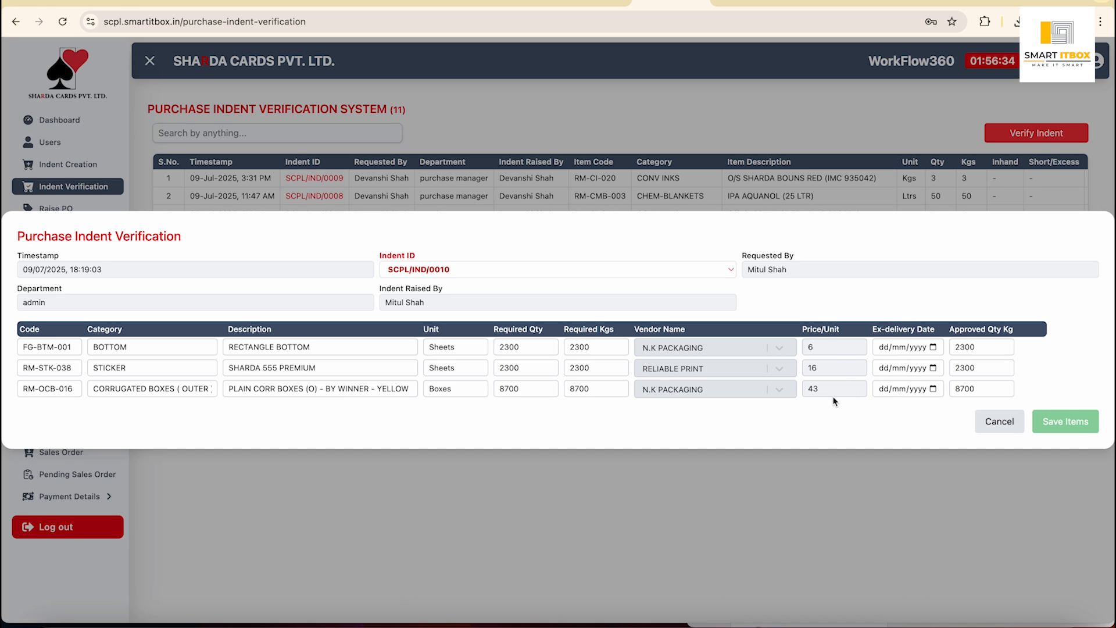
Set all three items' ex-delivery date to 10/07/2025 and save the verification.
{"action": "left_click", "coordinate": [933, 348]}
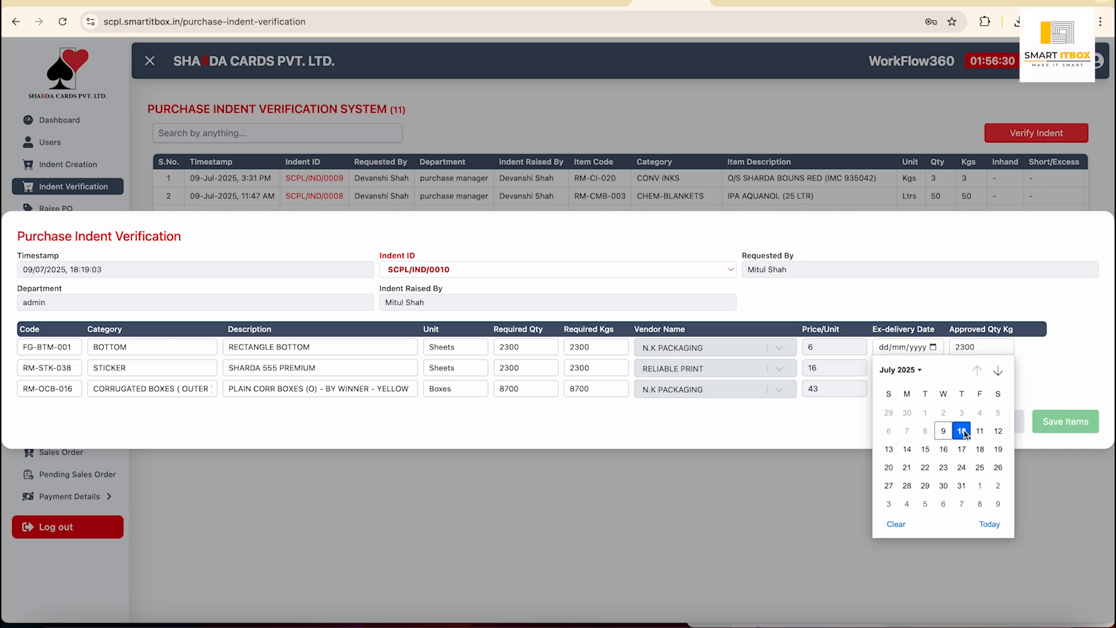
{"action": "left_click", "coordinate": [961, 430]}
{"action": "left_click", "coordinate": [933, 369]}
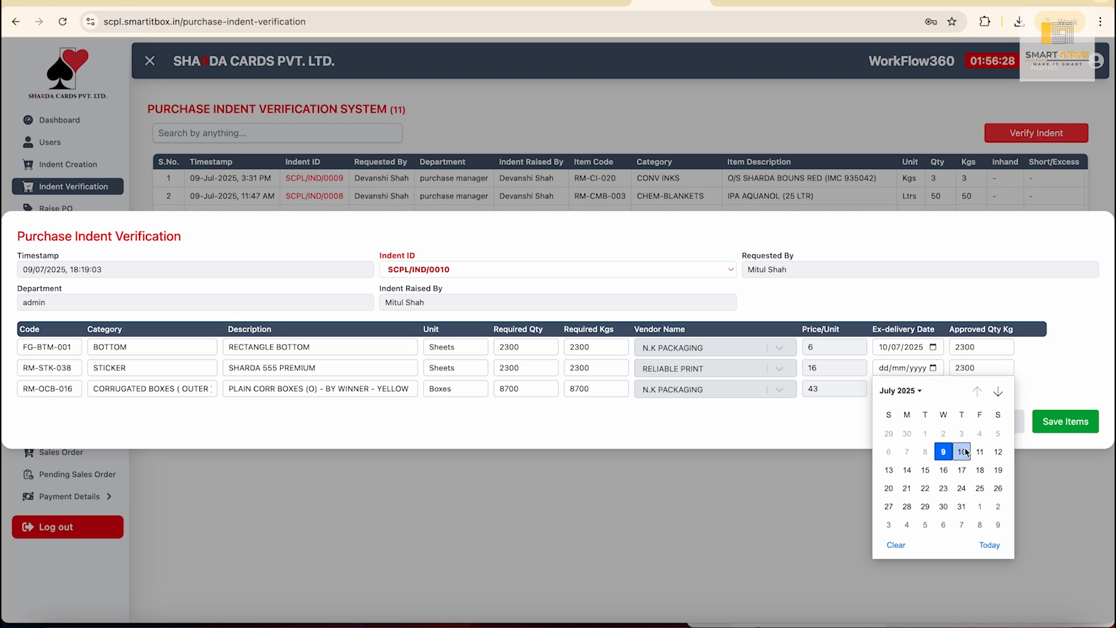
{"action": "left_click", "coordinate": [962, 450]}
{"action": "left_click", "coordinate": [933, 389]}
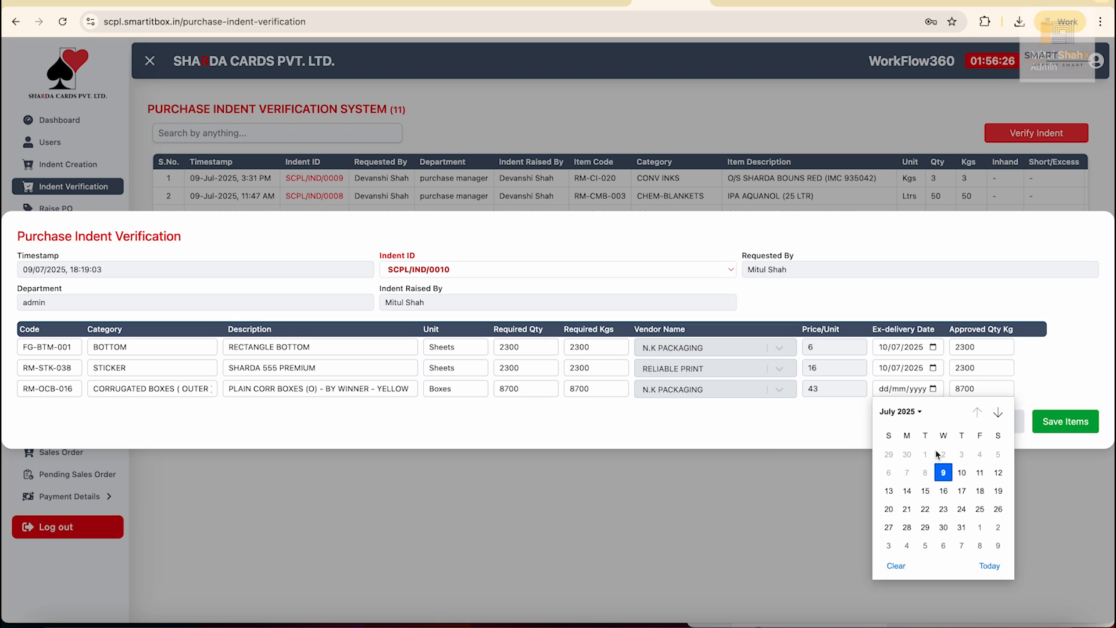
{"action": "left_click", "coordinate": [963, 471]}
{"action": "left_click", "coordinate": [1090, 423]}
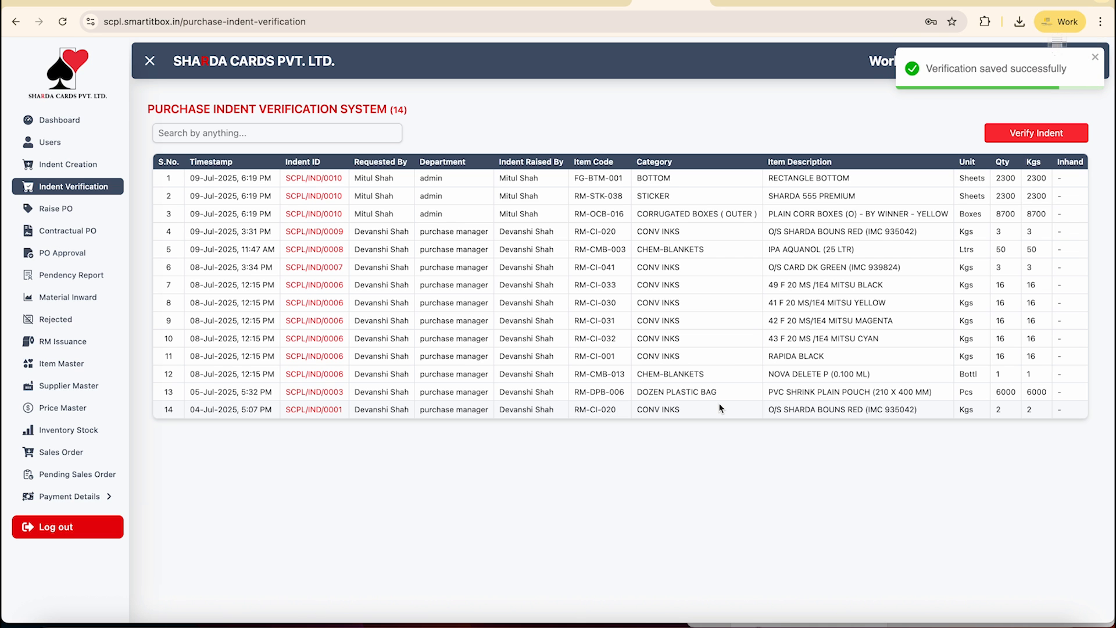
Check SCPL/IND/0010 shows Verified, then raise a new order from the Purchase Order System list.
{"action": "left_click", "coordinate": [89, 165]}
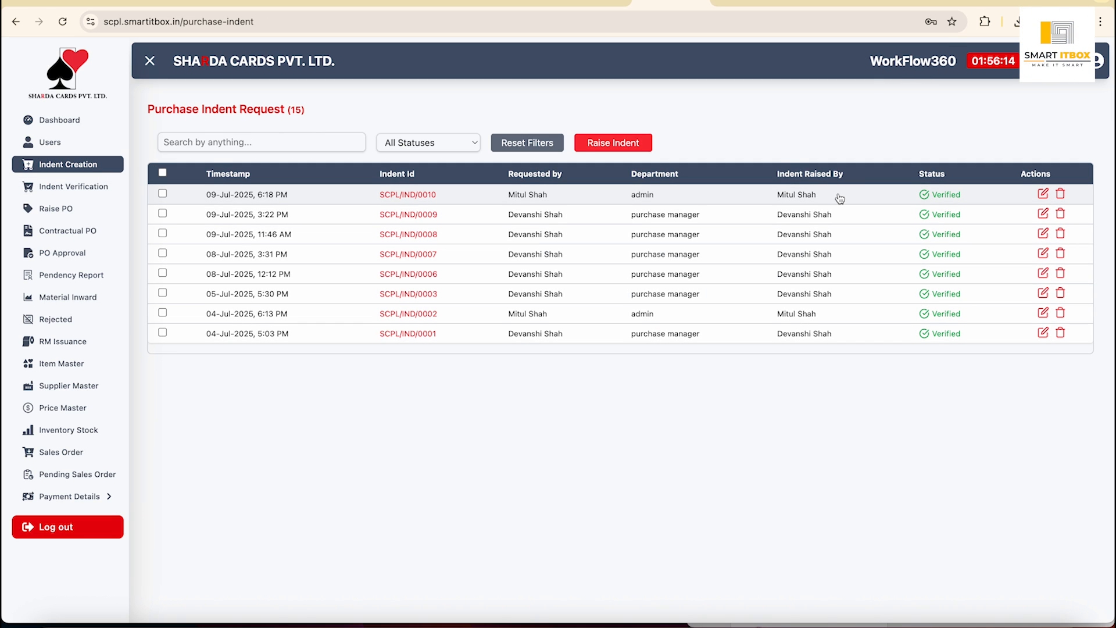
{"action": "left_click", "coordinate": [57, 213]}
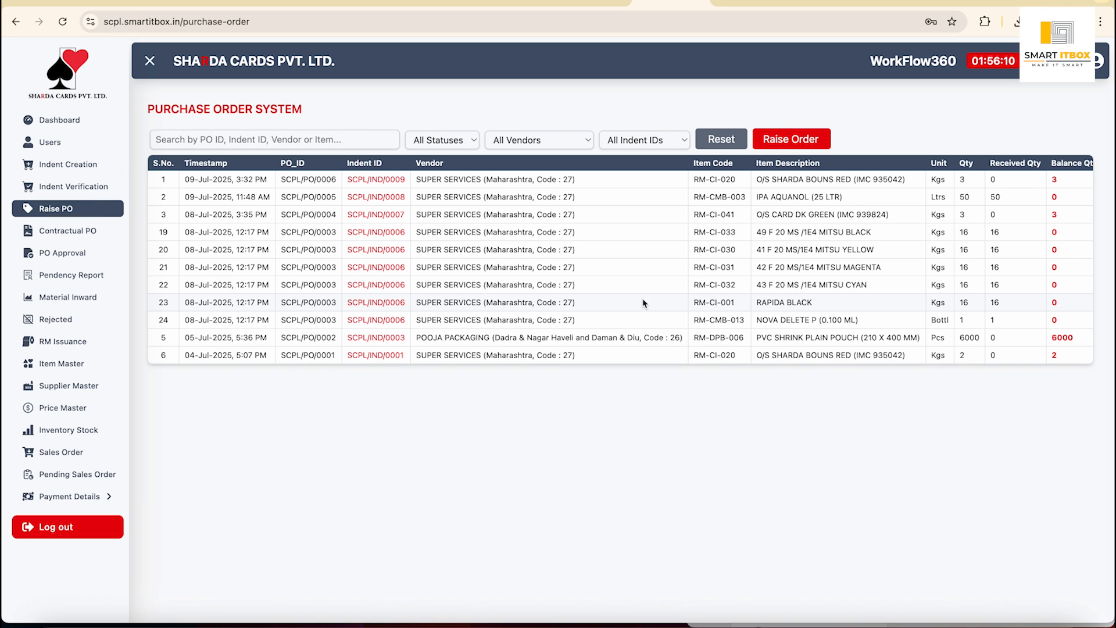
{"action": "scroll", "coordinate": [644, 303], "scroll_direction": "right", "scroll_amount": 8}
{"action": "scroll", "coordinate": [644, 303], "scroll_direction": "left", "scroll_amount": 8}
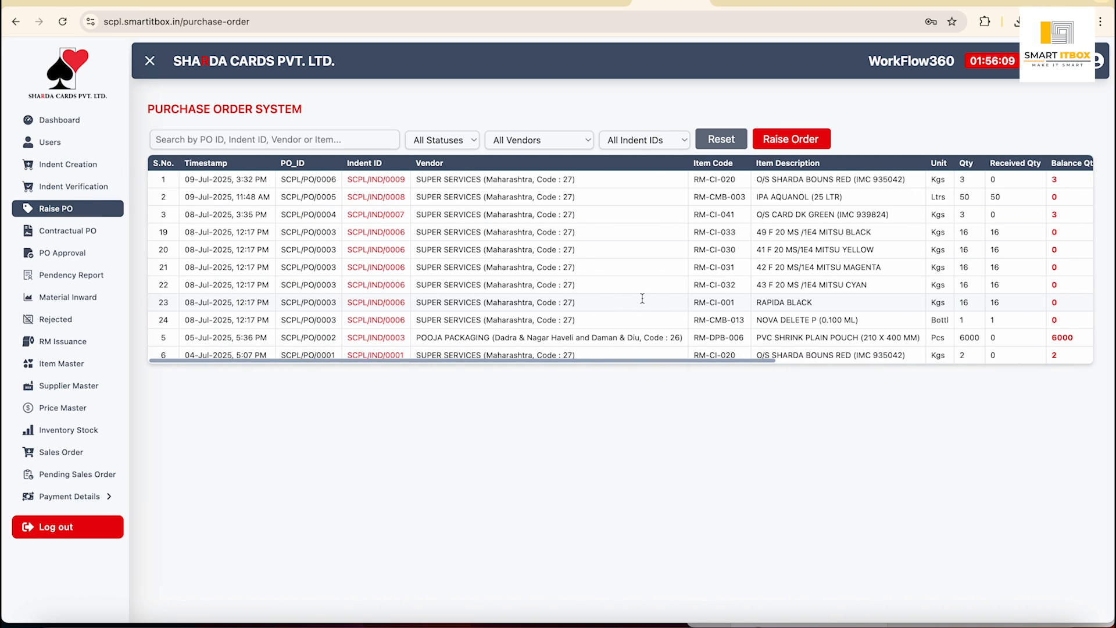
{"action": "left_click", "coordinate": [807, 143]}
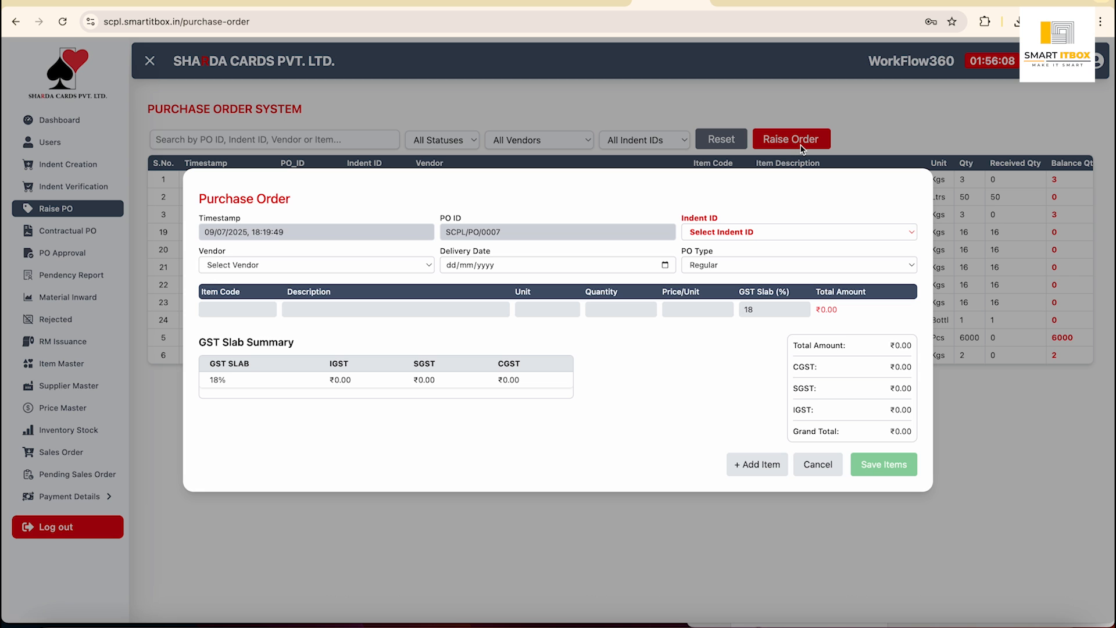
Base PO SCPL/PO/0007 on indent SCPL/IND/0010 and set the vendor to RELIABLE PRINT.
{"action": "left_click", "coordinate": [759, 233]}
{"action": "left_click", "coordinate": [737, 246]}
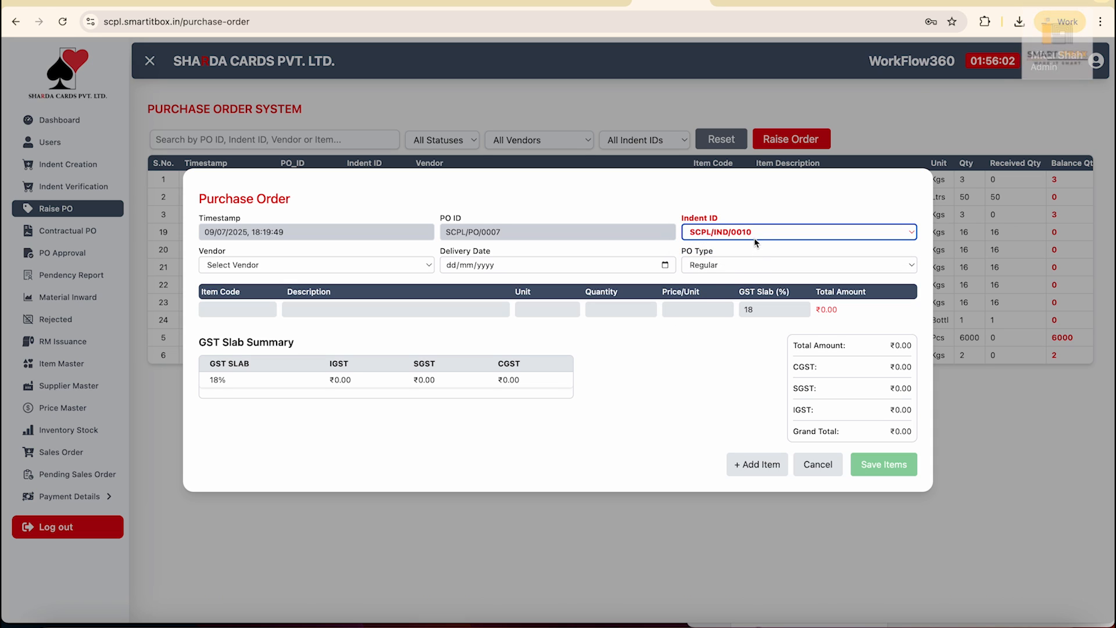
{"action": "left_click", "coordinate": [309, 265]}
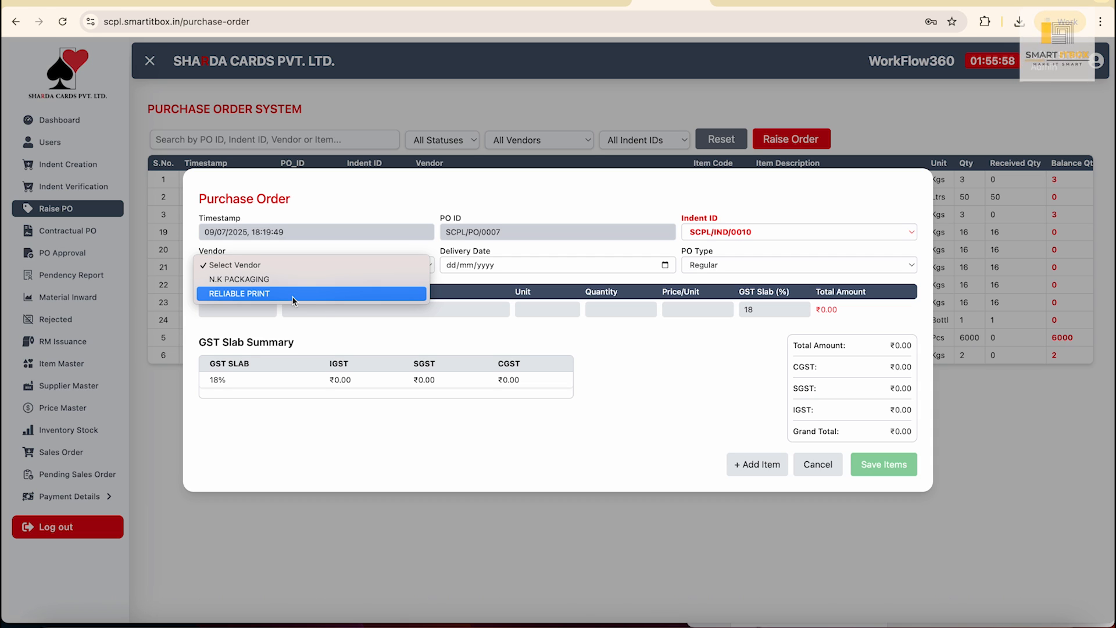
{"action": "left_click", "coordinate": [281, 284]}
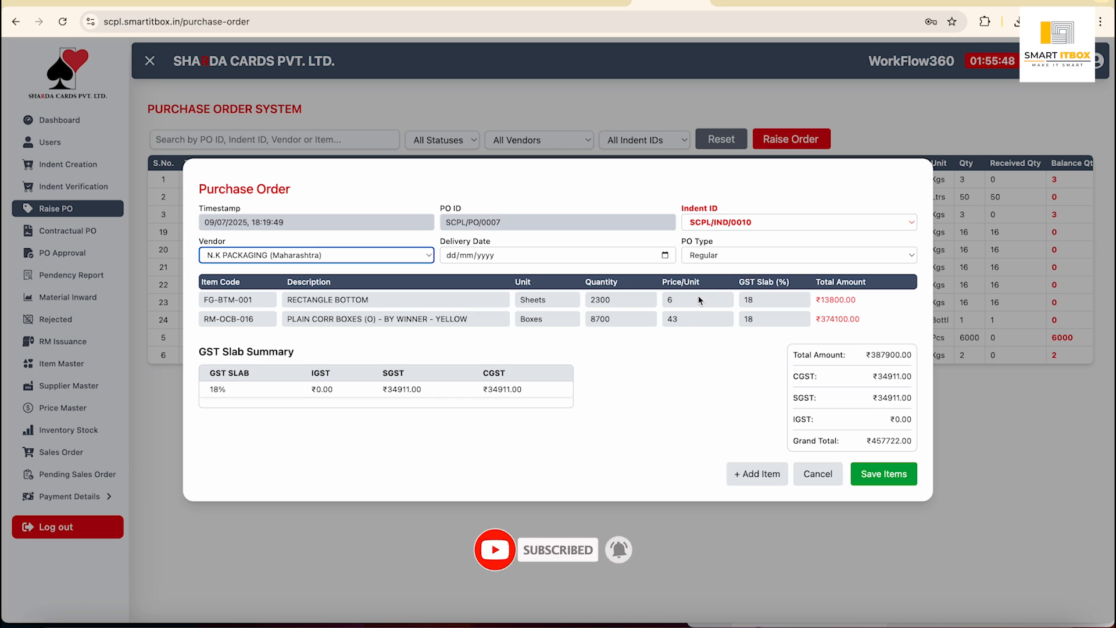
{"action": "left_click", "coordinate": [425, 259]}
{"action": "left_click", "coordinate": [406, 267]}
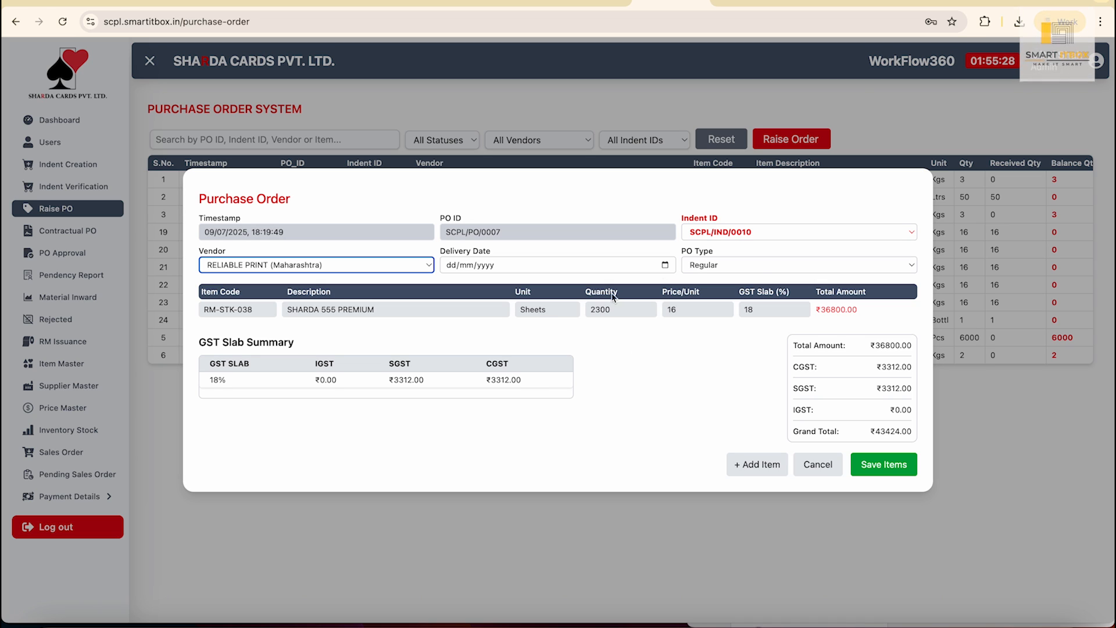
Switch the vendor to N.K PACKAGING, try PO type Contractual then Regular, and cancel the draft.
{"action": "left_click", "coordinate": [418, 265]}
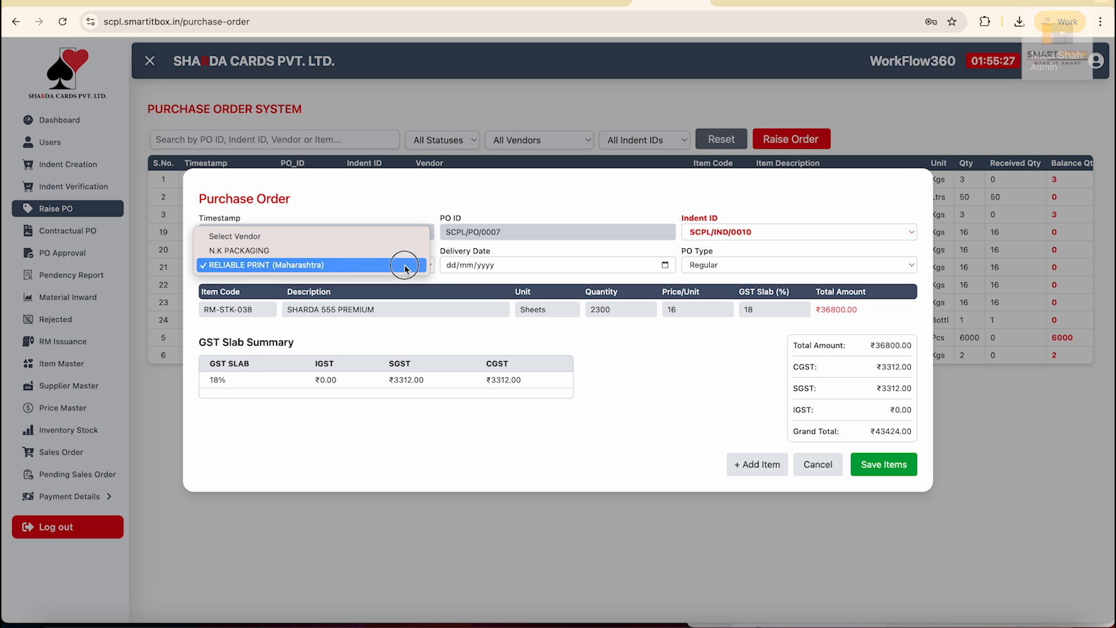
{"action": "left_click", "coordinate": [302, 249]}
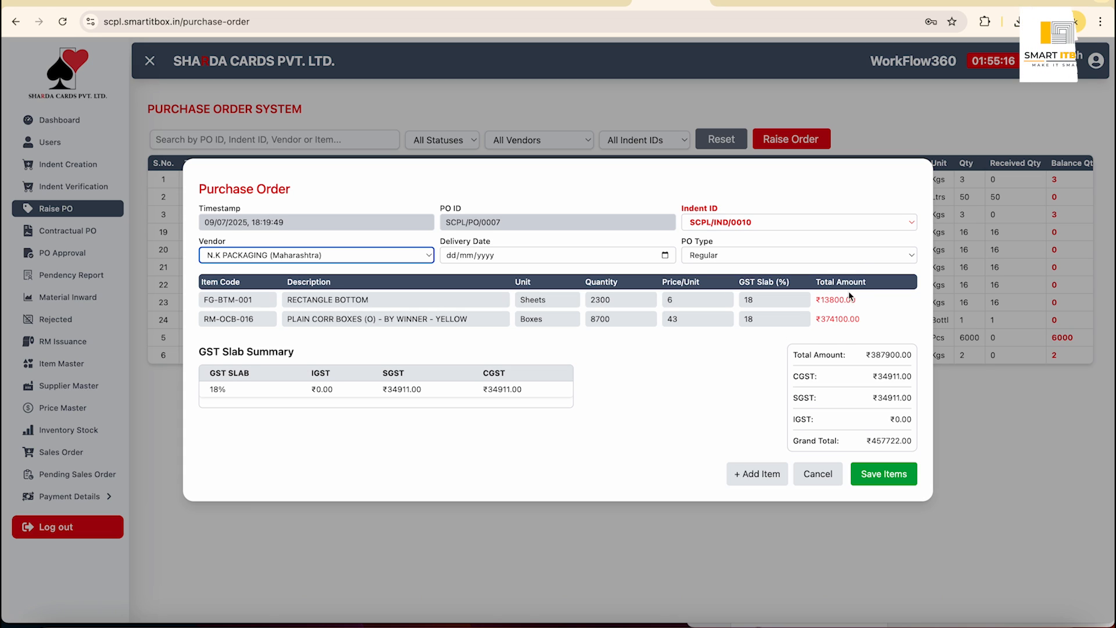
{"action": "left_click", "coordinate": [856, 258]}
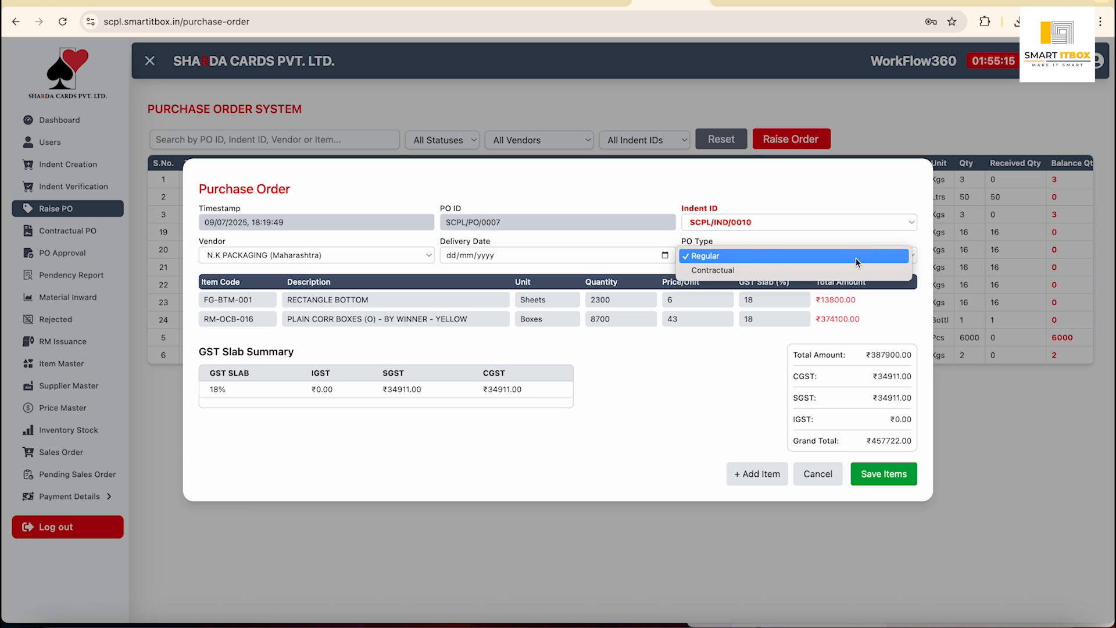
{"action": "left_click", "coordinate": [804, 271]}
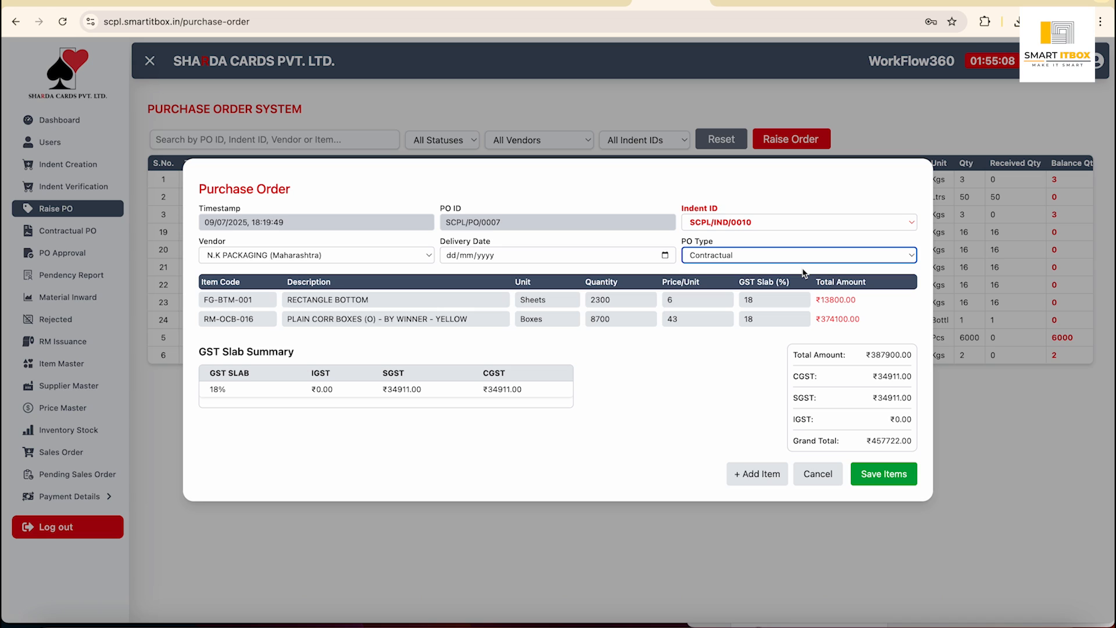
{"action": "left_click", "coordinate": [709, 380]}
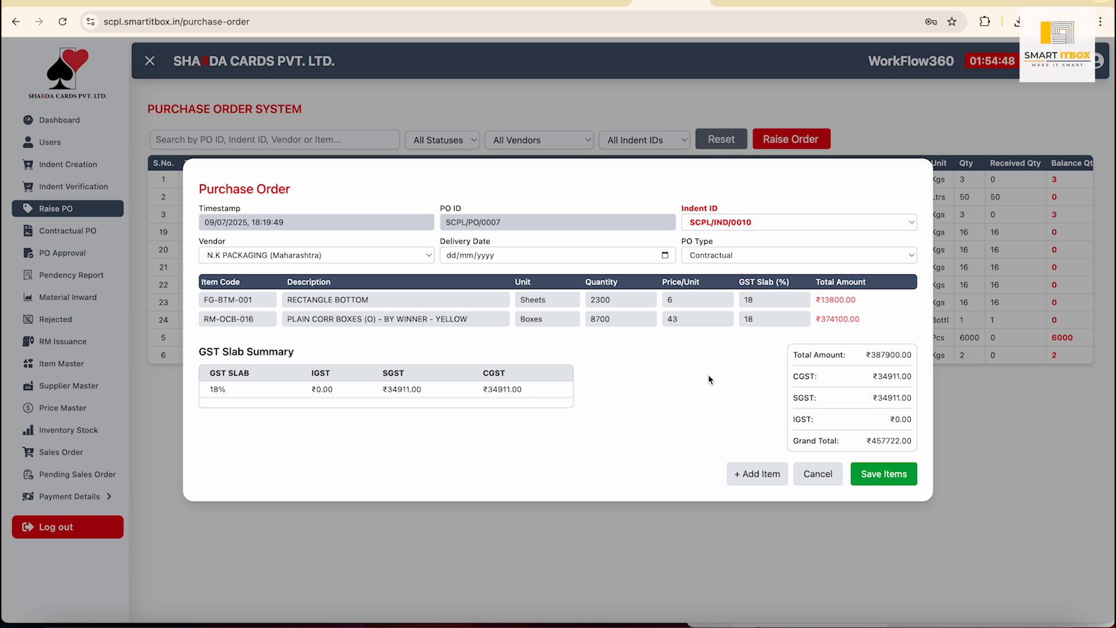
{"action": "left_click", "coordinate": [772, 258]}
{"action": "left_click", "coordinate": [768, 240]}
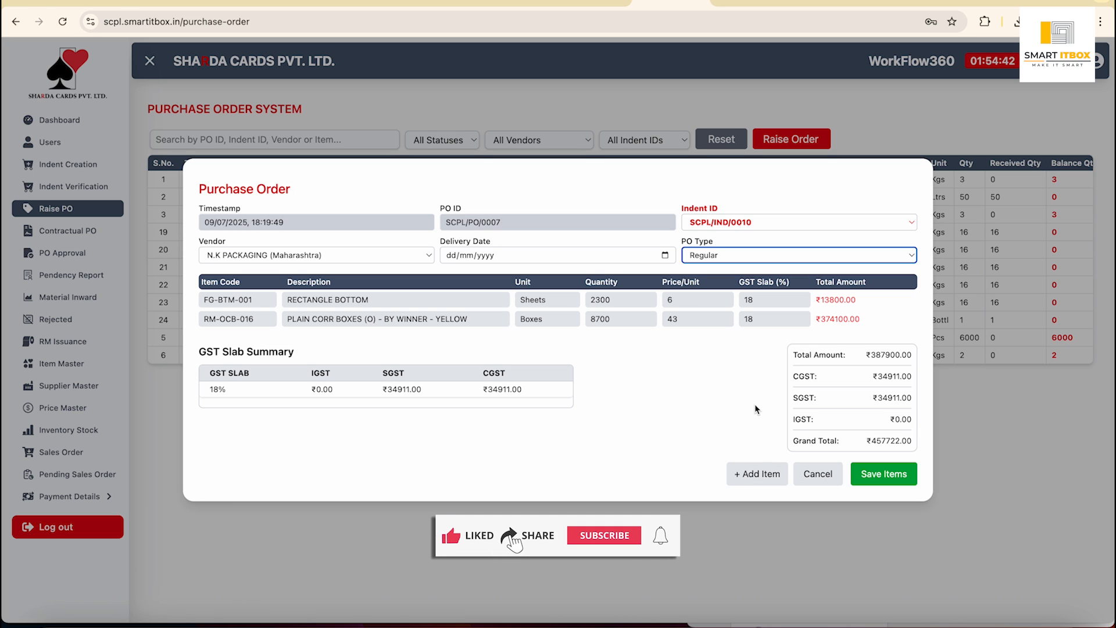
{"action": "left_click", "coordinate": [819, 474]}
Open the PDF of purchase order SCPL/PO/0003 from the RAPIDA BLACK row.
{"action": "scroll", "coordinate": [824, 320], "scroll_direction": "right", "scroll_amount": 8}
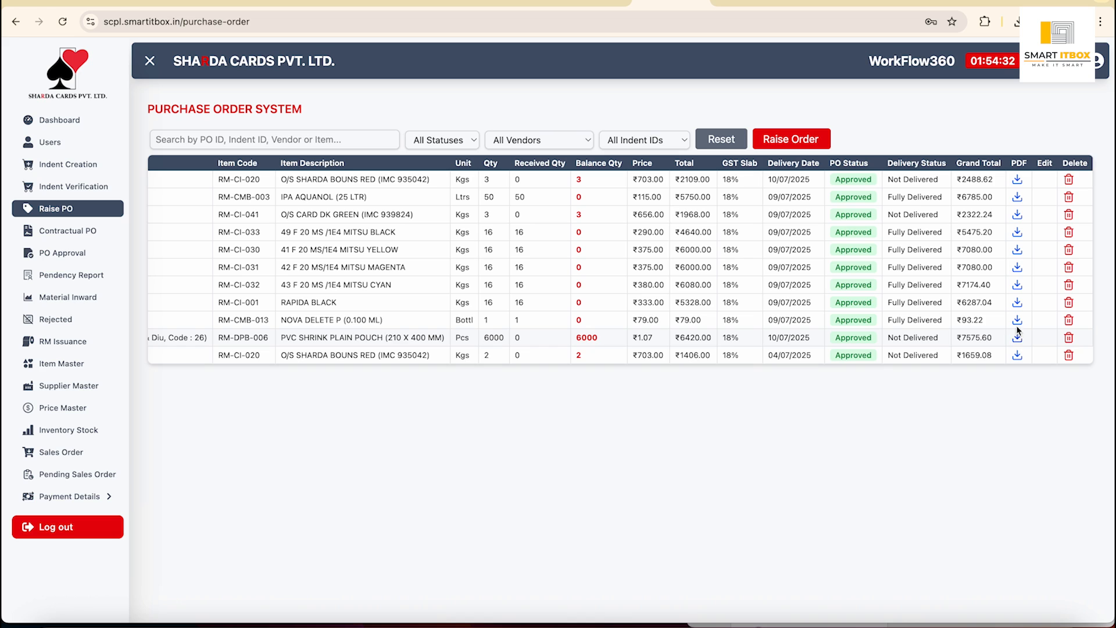
{"action": "left_click", "coordinate": [1017, 303]}
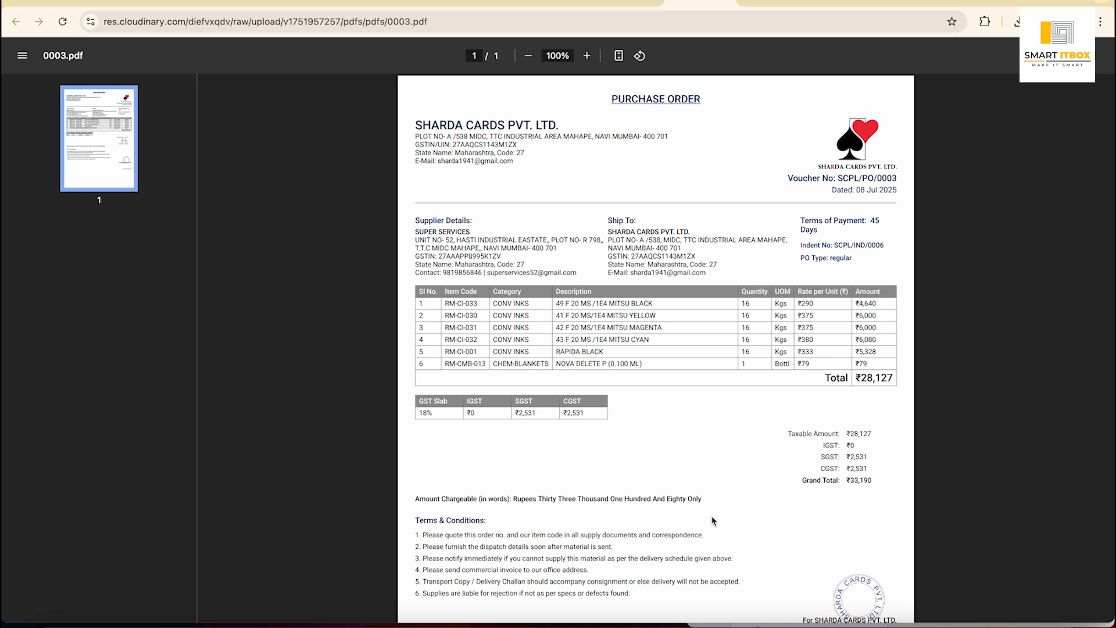
Scroll through the SCPL/PO/0003 PDF, then close it to return to the PO list.
{"action": "scroll", "coordinate": [714, 521], "scroll_direction": "down", "scroll_amount": 3}
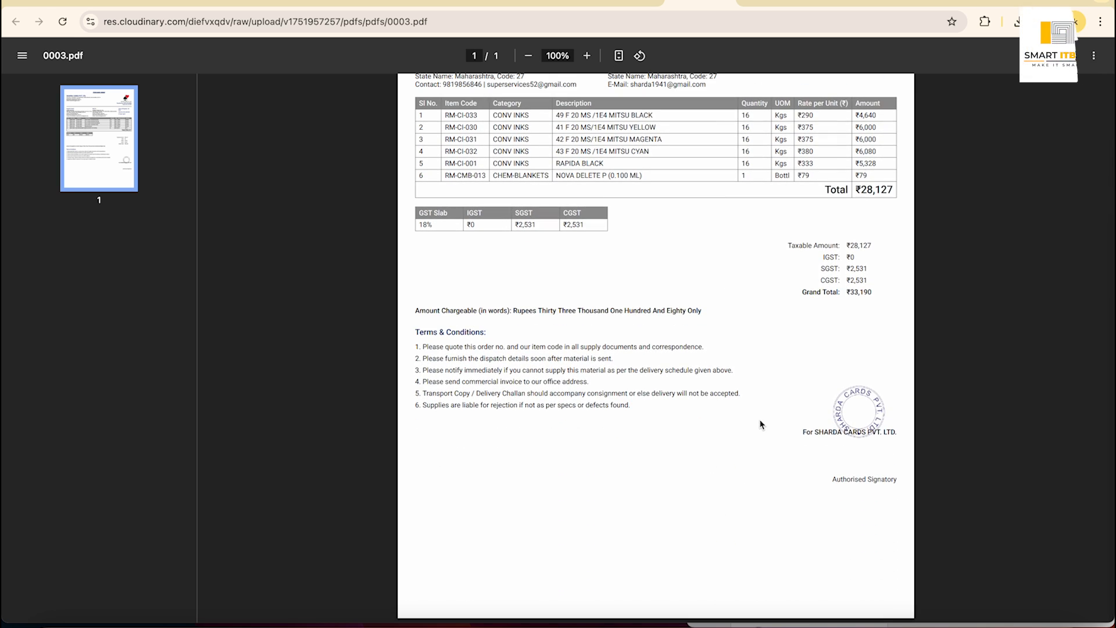
{"action": "scroll", "coordinate": [760, 425], "scroll_direction": "up", "scroll_amount": 3}
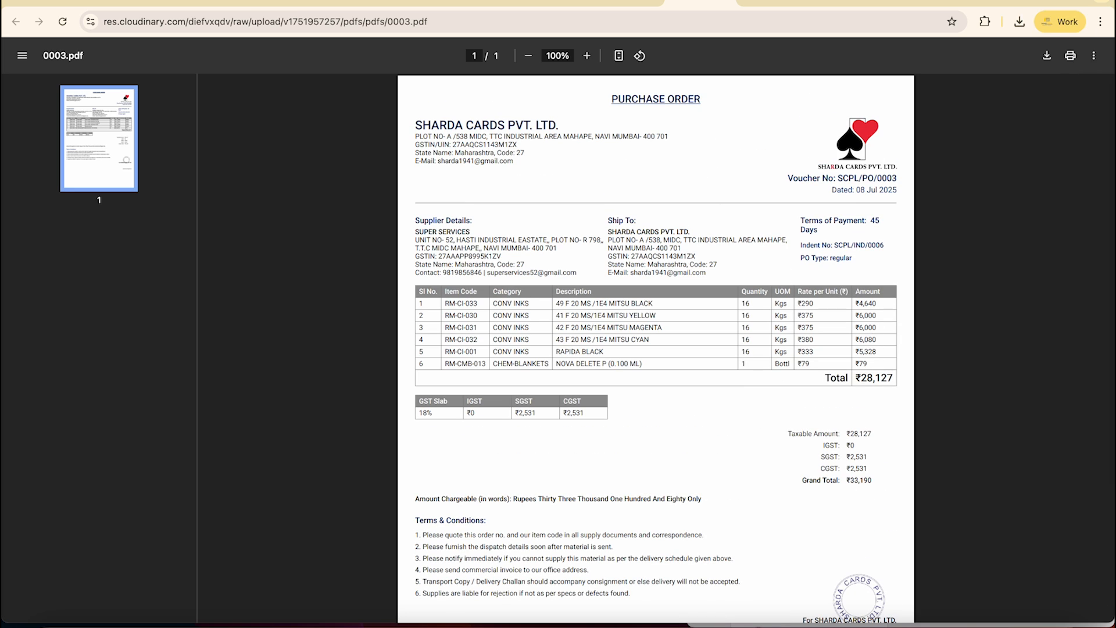
{"action": "left_click", "coordinate": [727, 2]}
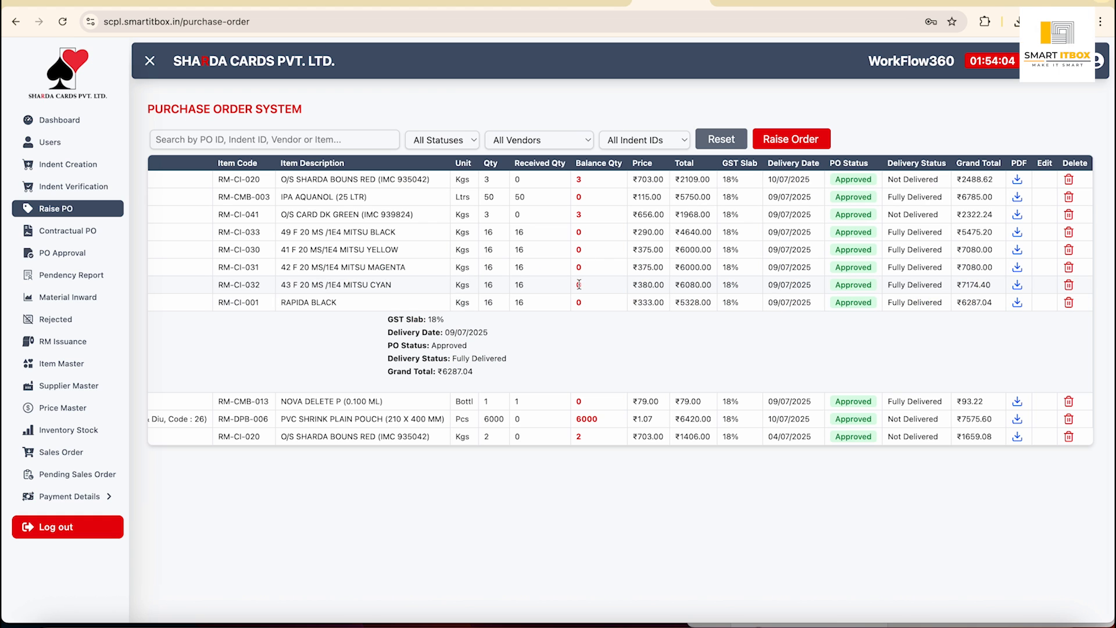
Collapse the RAPIDA BLACK row, view the empty Contractual PO list, then open PO Approval.
{"action": "scroll", "coordinate": [579, 284], "scroll_direction": "left", "scroll_amount": 10}
{"action": "left_click", "coordinate": [417, 302]}
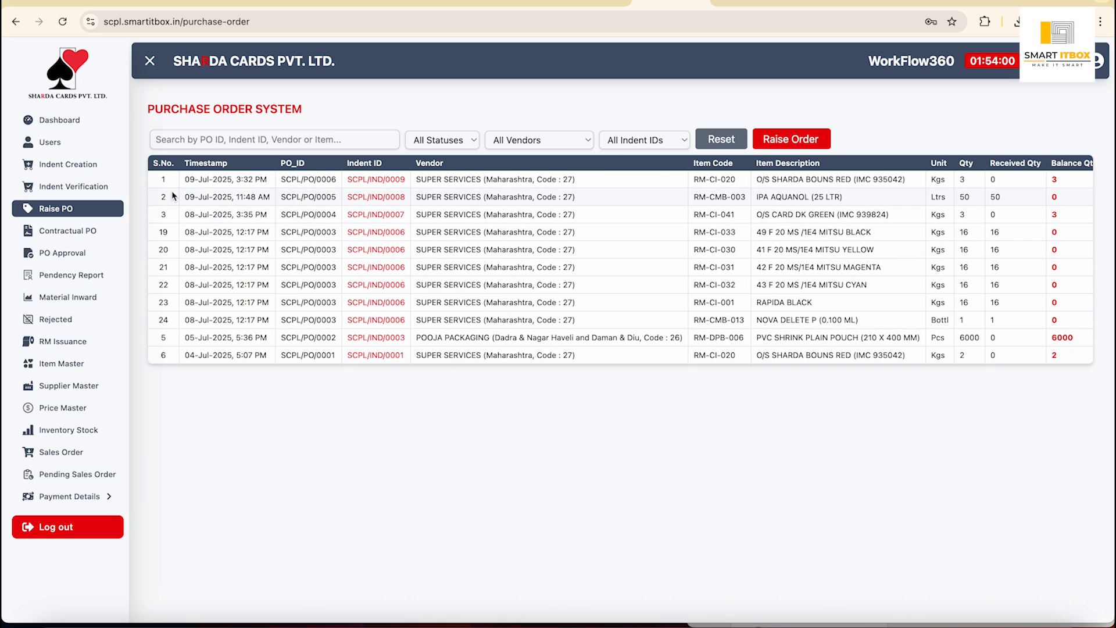
{"action": "left_click", "coordinate": [82, 239]}
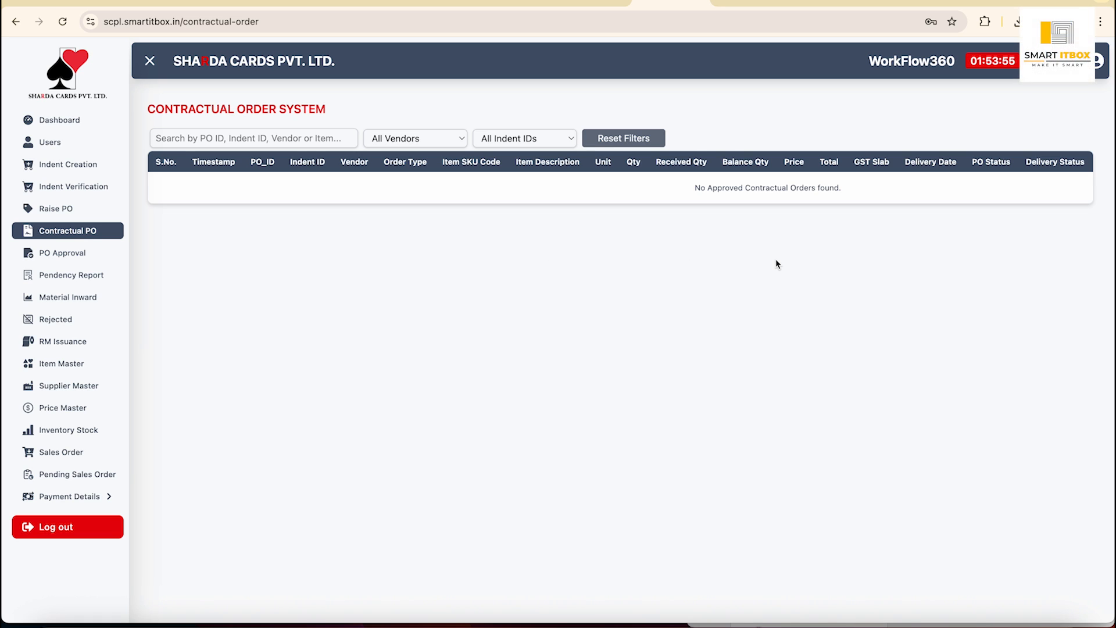
{"action": "left_click", "coordinate": [65, 255]}
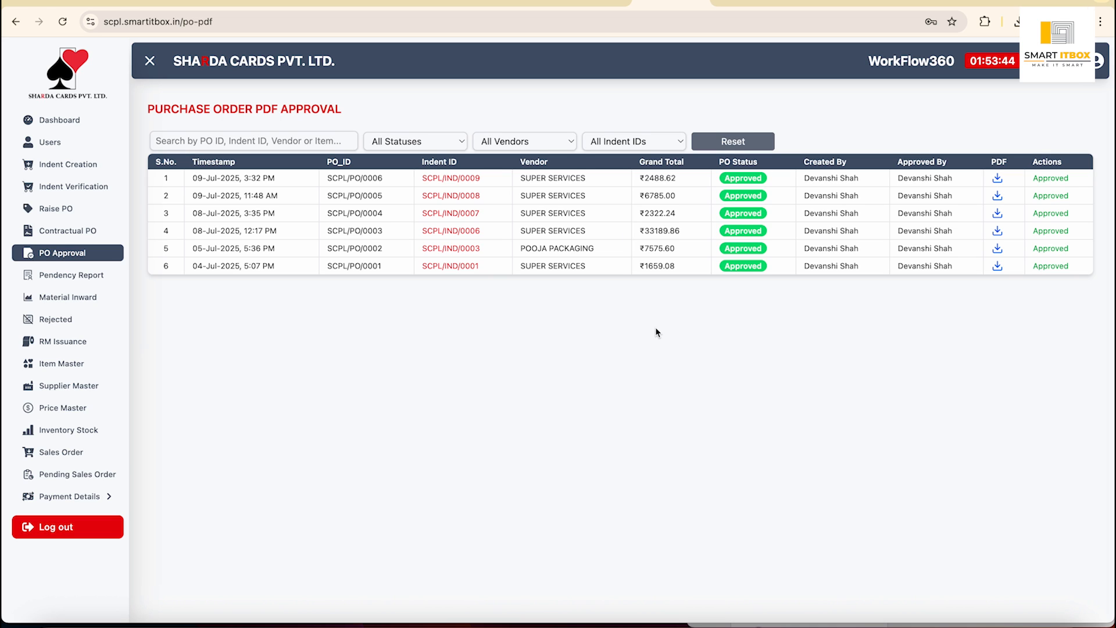
Open a blank SCPL/PO/0007 purchase order form from Raise PO and cancel it unsaved.
{"action": "left_click", "coordinate": [84, 208]}
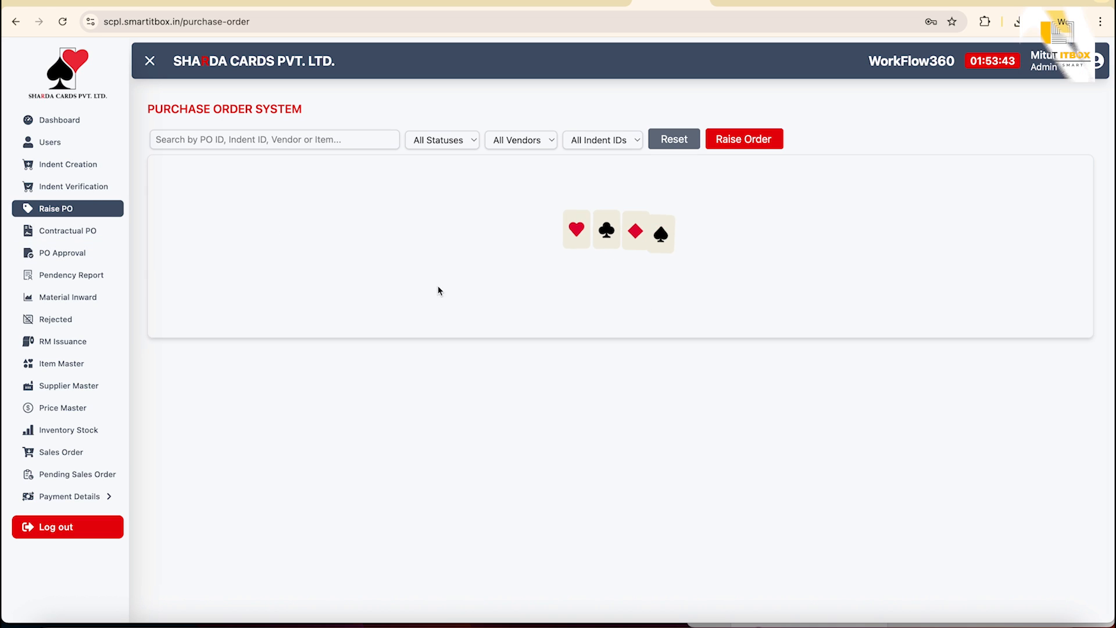
{"action": "left_click", "coordinate": [789, 140]}
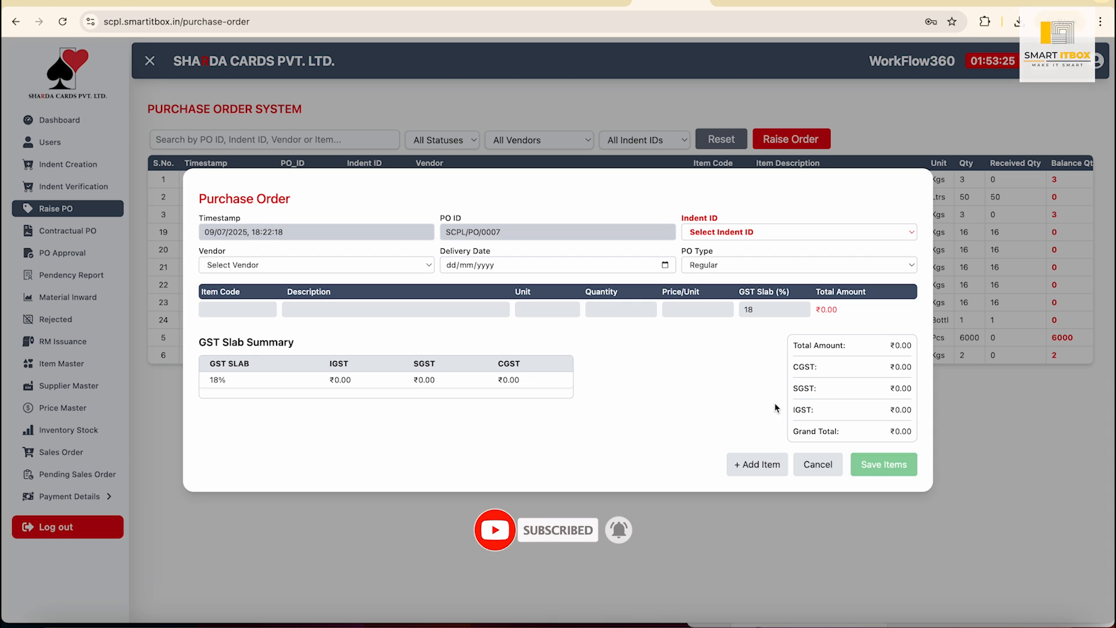
{"action": "left_click", "coordinate": [817, 465]}
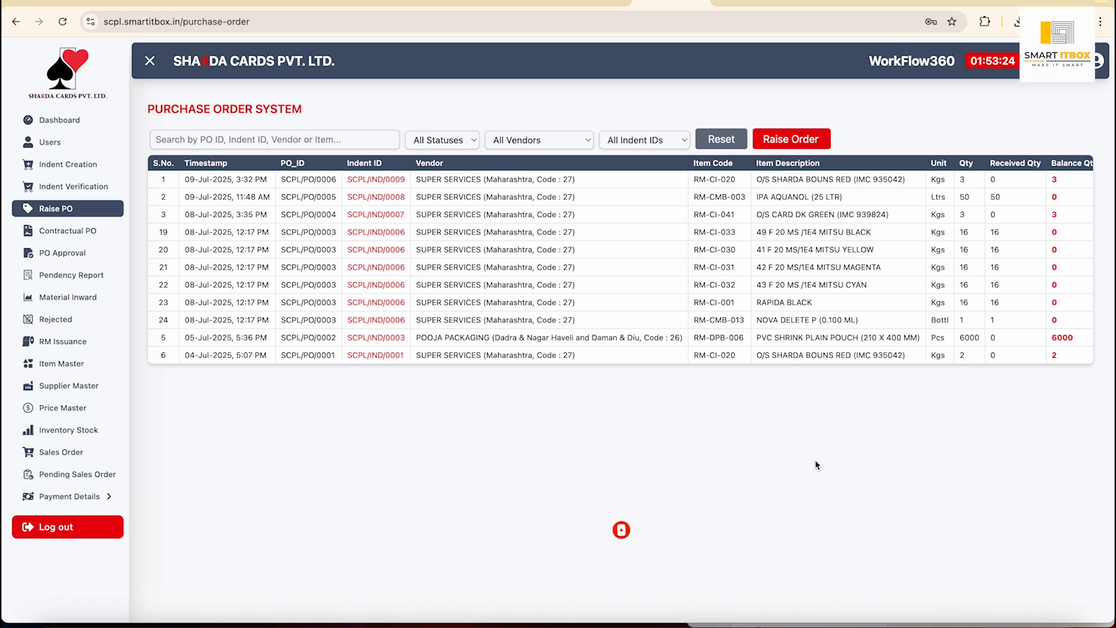
Go through PO Approval to the Pendency Report showing the four open orders.
{"action": "left_click", "coordinate": [53, 252]}
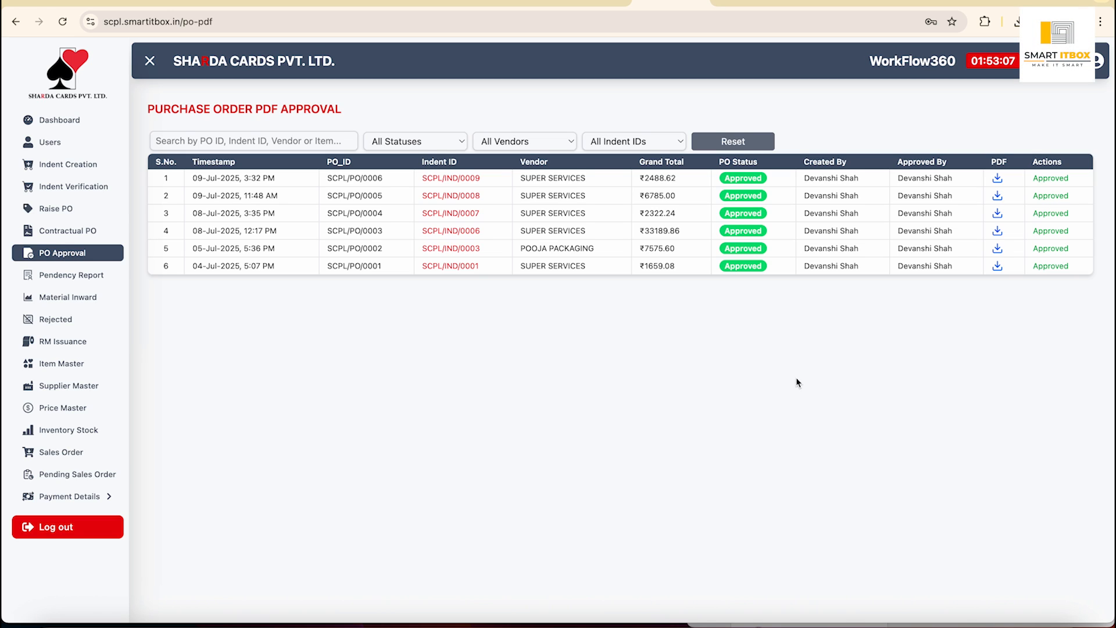
{"action": "left_click", "coordinate": [88, 274]}
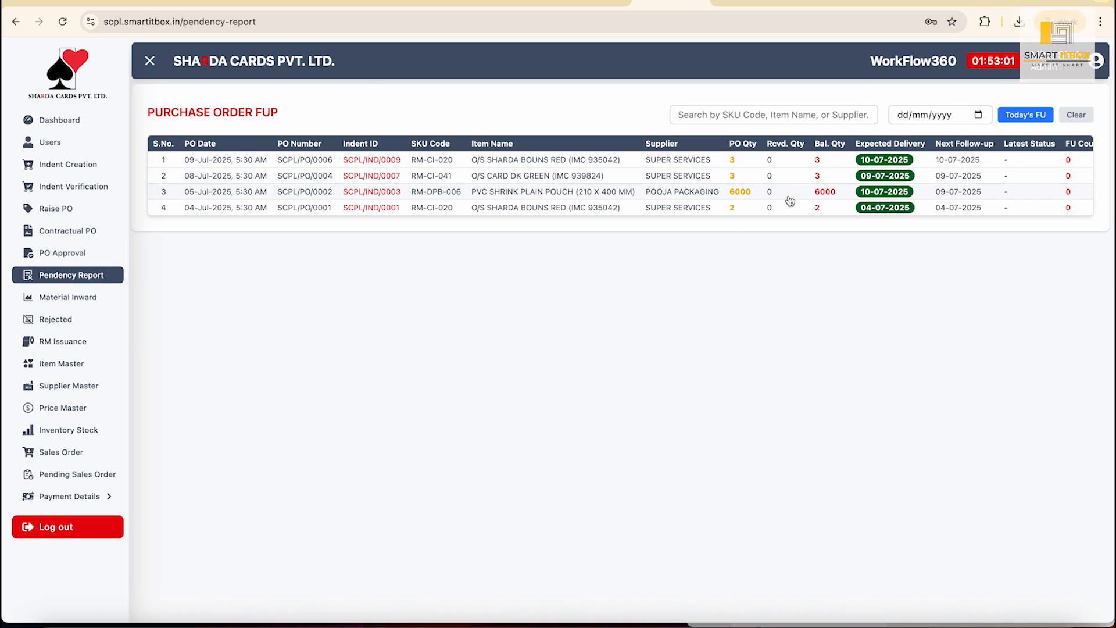
Log an Under Process follow-up for SCPL/PO/0006 with next follow-up date 10/07/2025 and remarks.
{"action": "scroll", "coordinate": [790, 201], "scroll_direction": "right", "scroll_amount": 1}
{"action": "scroll", "coordinate": [792, 199], "scroll_direction": "right", "scroll_amount": 2}
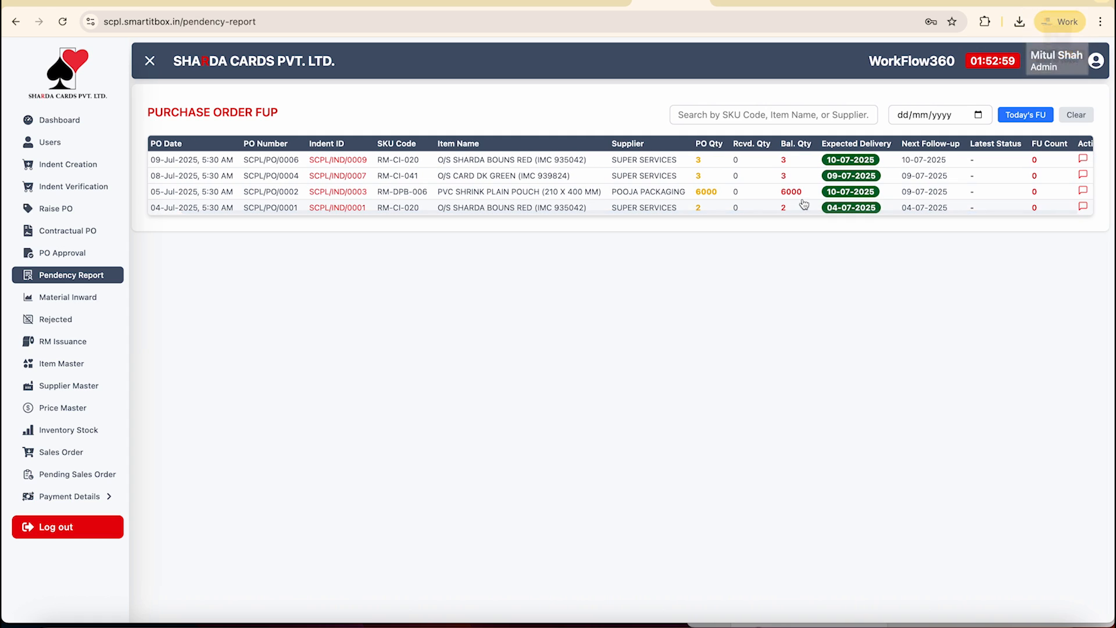
{"action": "scroll", "coordinate": [847, 188], "scroll_direction": "right", "scroll_amount": 1}
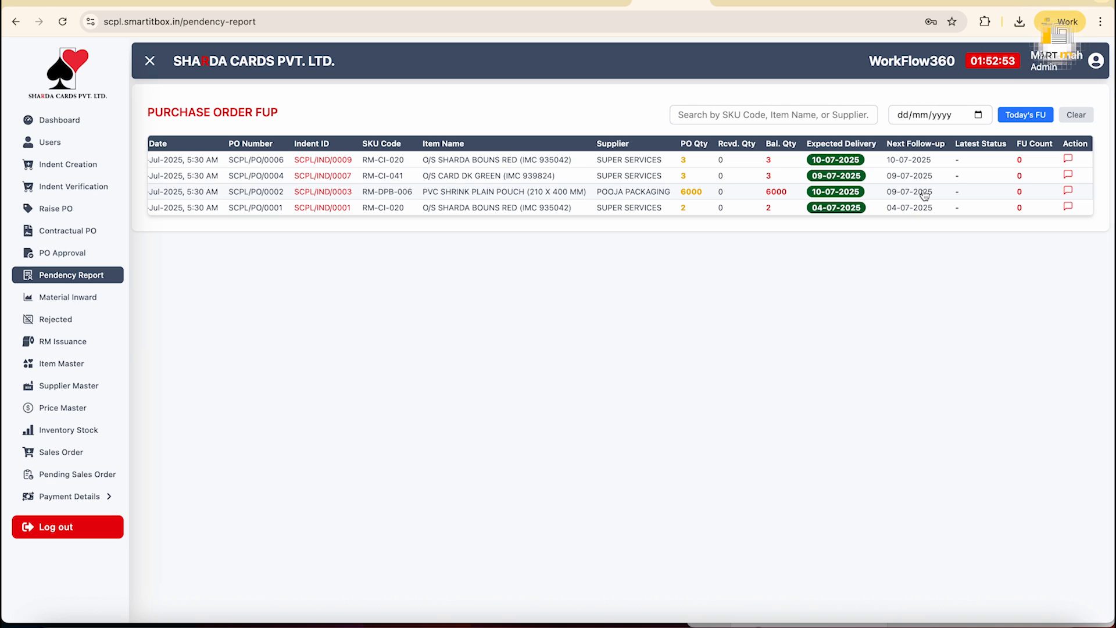
{"action": "left_click", "coordinate": [1068, 160]}
{"action": "left_click", "coordinate": [519, 281]}
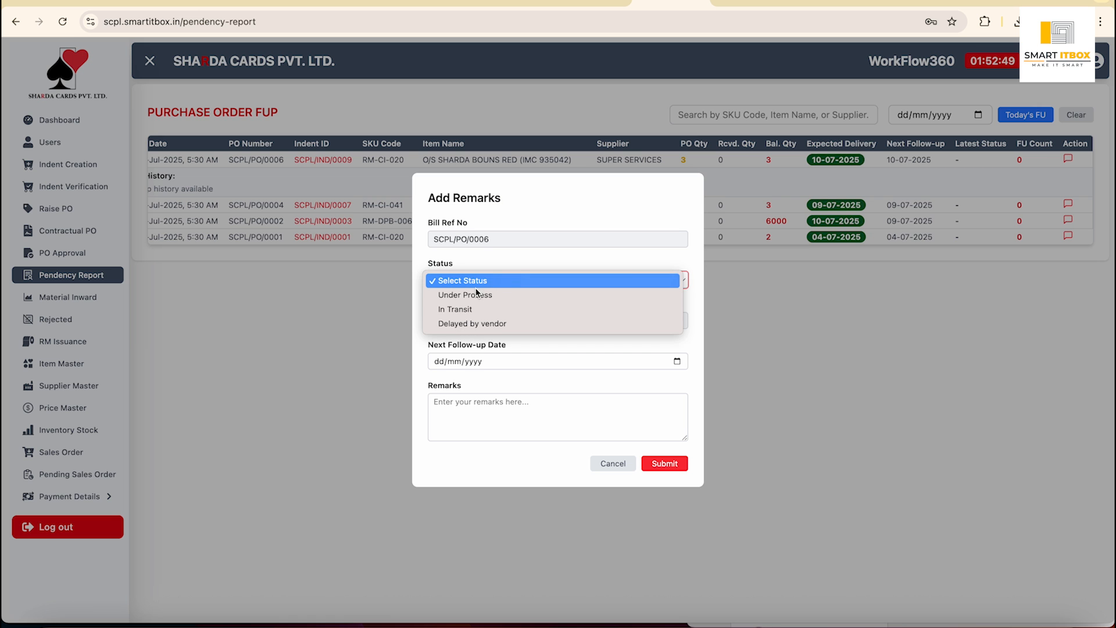
{"action": "left_click", "coordinate": [558, 294]}
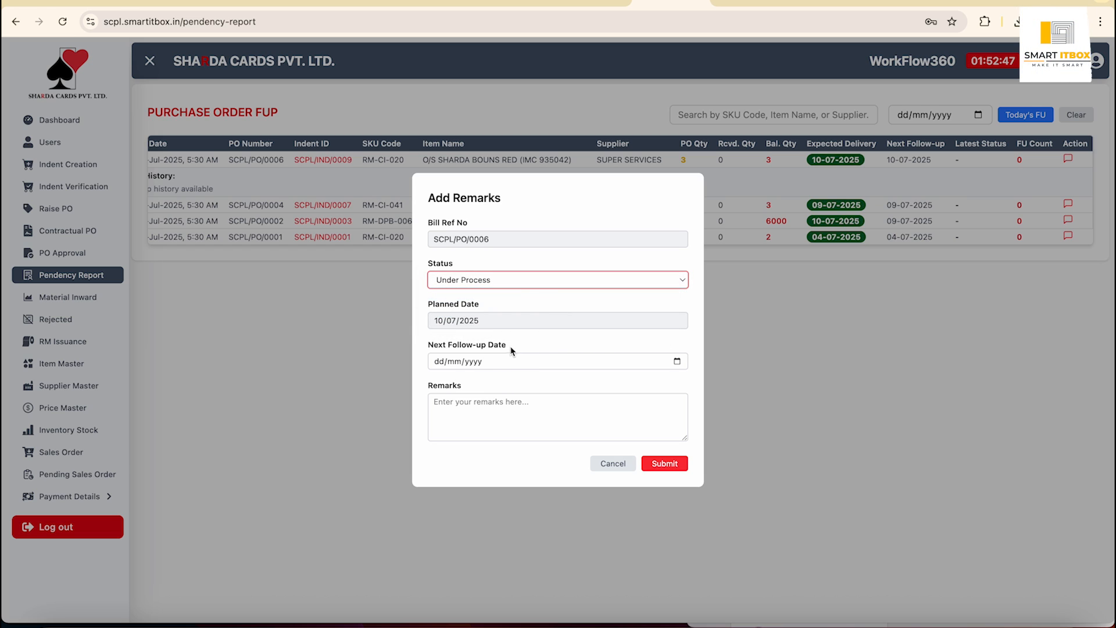
{"action": "left_click", "coordinate": [677, 362]}
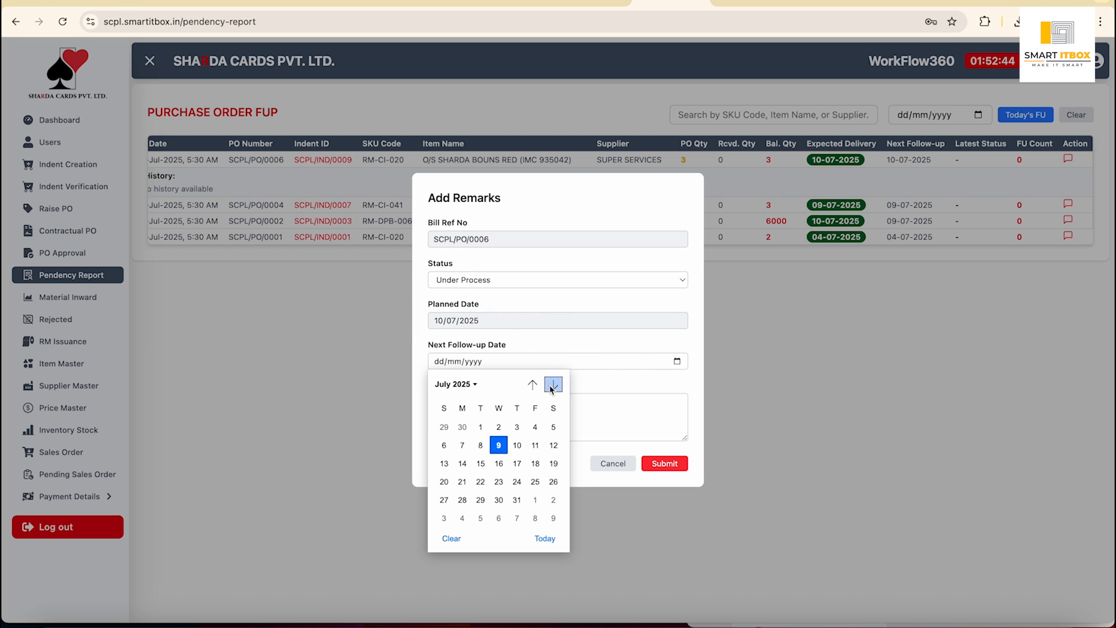
{"action": "left_click", "coordinate": [517, 445]}
{"action": "left_click", "coordinate": [506, 422]}
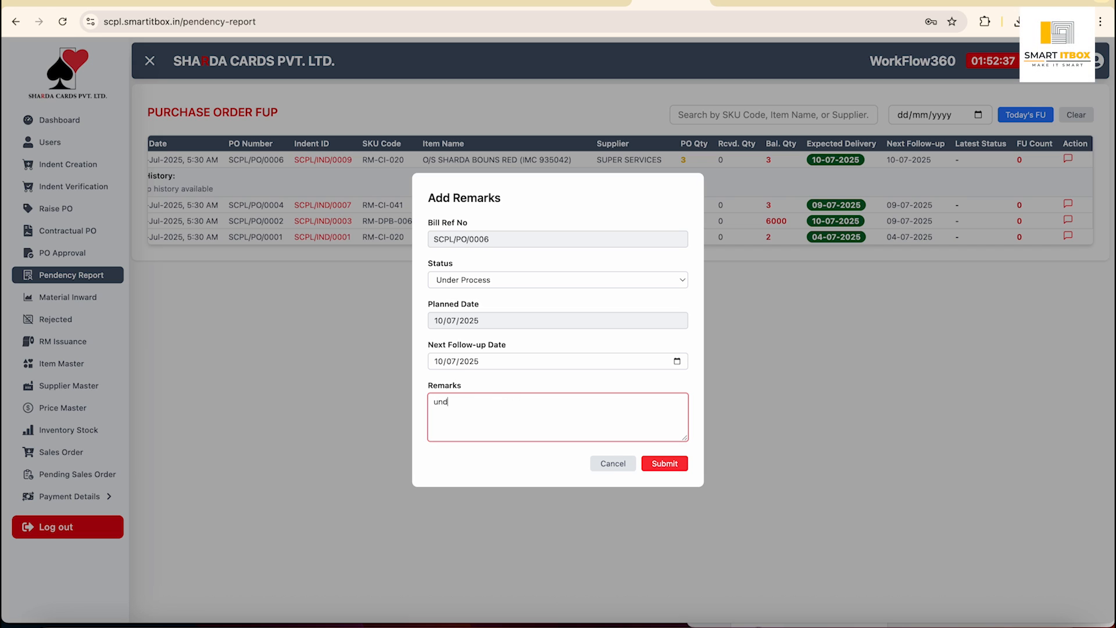
{"action": "left_click", "coordinate": [661, 463]}
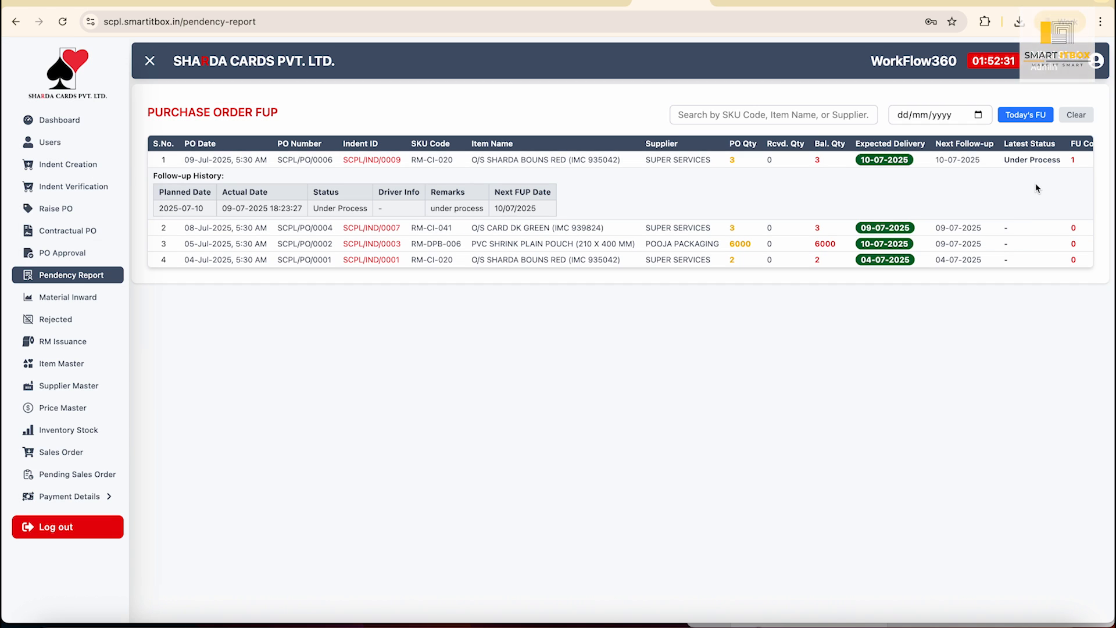
Collapse the first order's follow-up history and go to Material Inward History.
{"action": "left_click", "coordinate": [519, 167]}
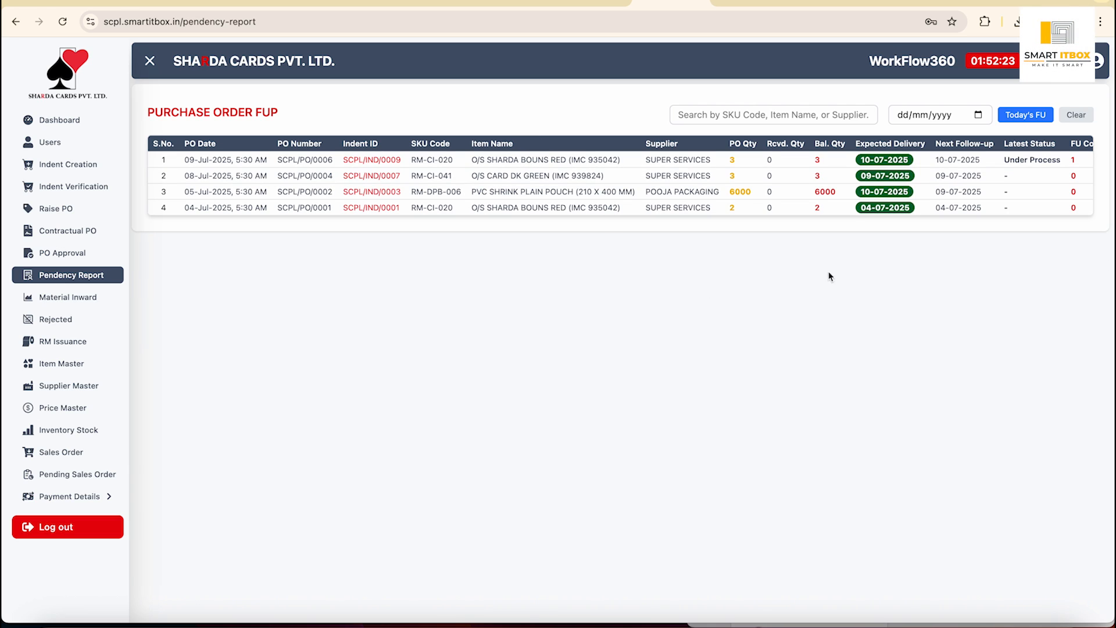
{"action": "scroll", "coordinate": [1070, 174], "scroll_direction": "right", "scroll_amount": 2}
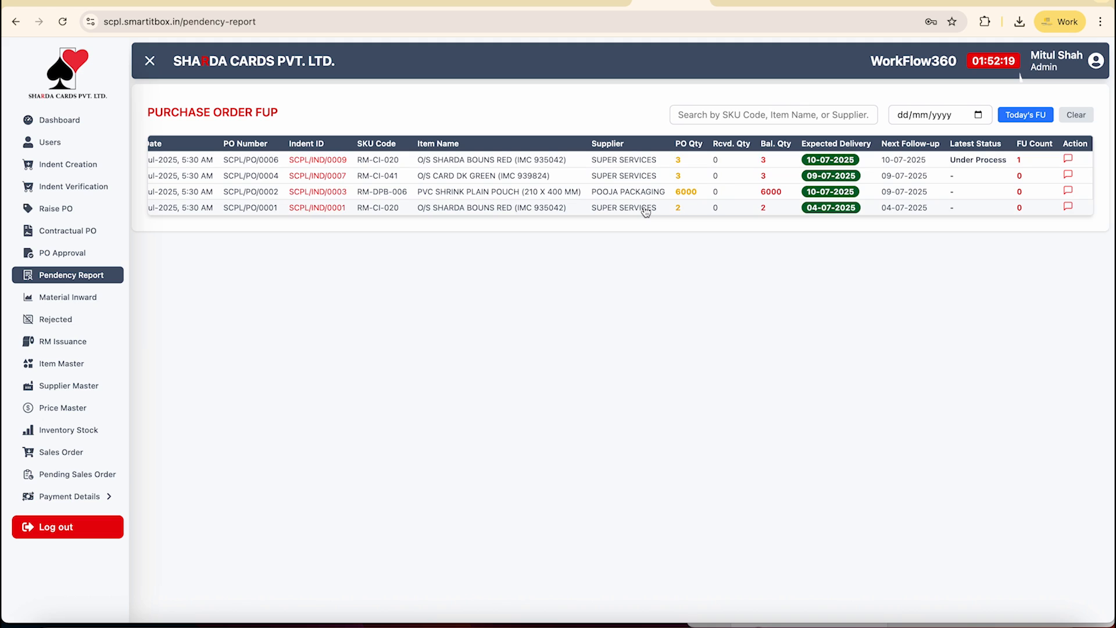
{"action": "scroll", "coordinate": [536, 186], "scroll_direction": "left", "scroll_amount": 2}
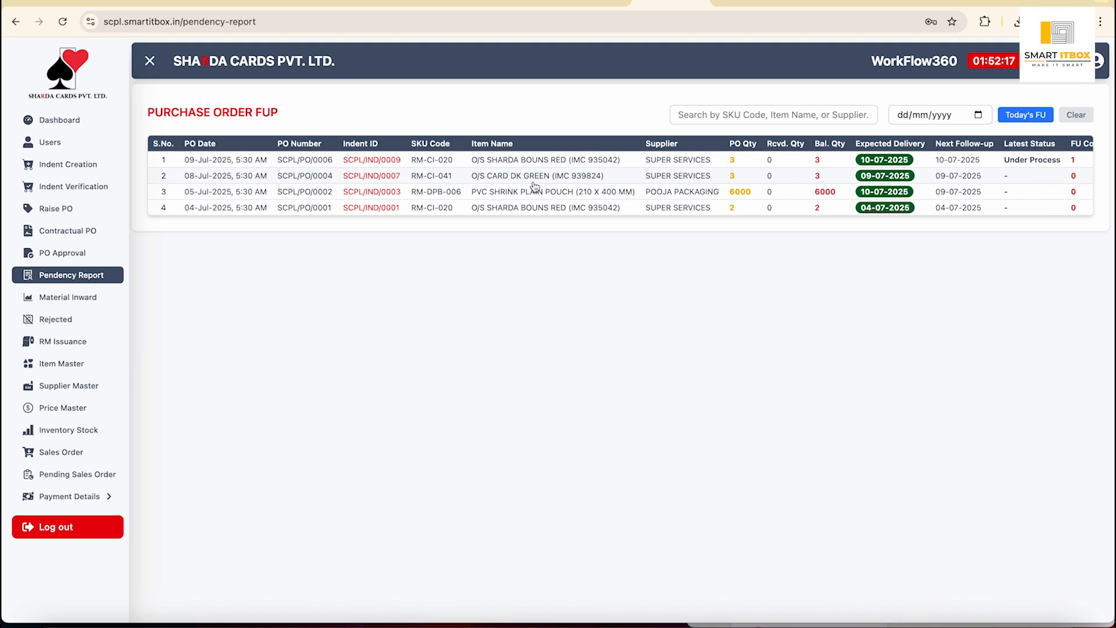
{"action": "left_click", "coordinate": [76, 300]}
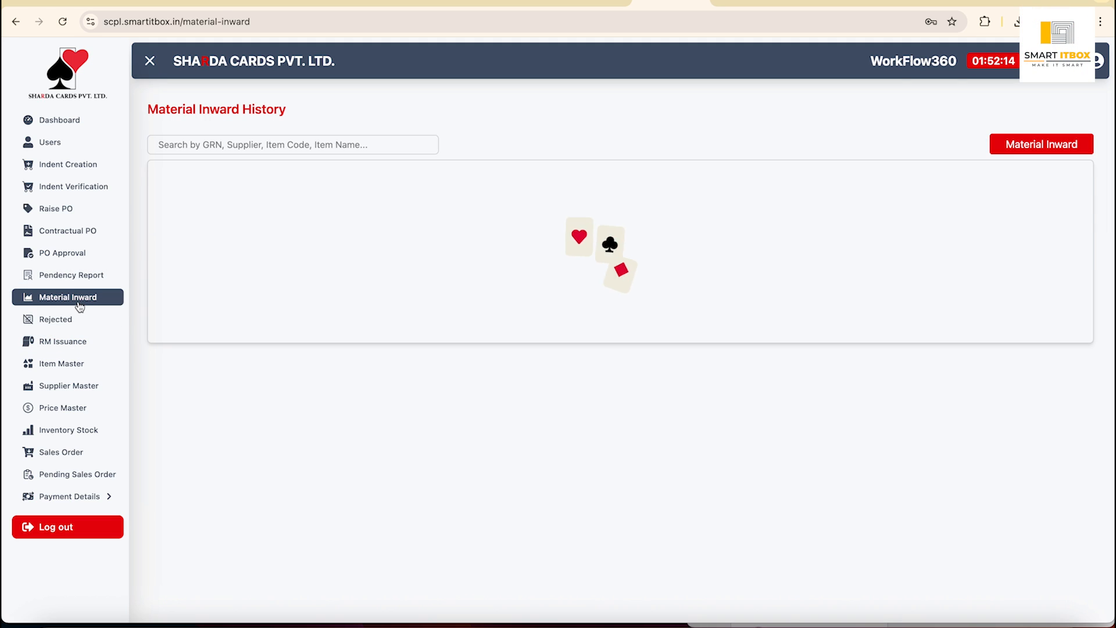
Start a material inward entry for supplier POOJA PACKAGING with order SCPL/PO/0002.
{"action": "scroll", "coordinate": [750, 228], "scroll_direction": "right", "scroll_amount": 3}
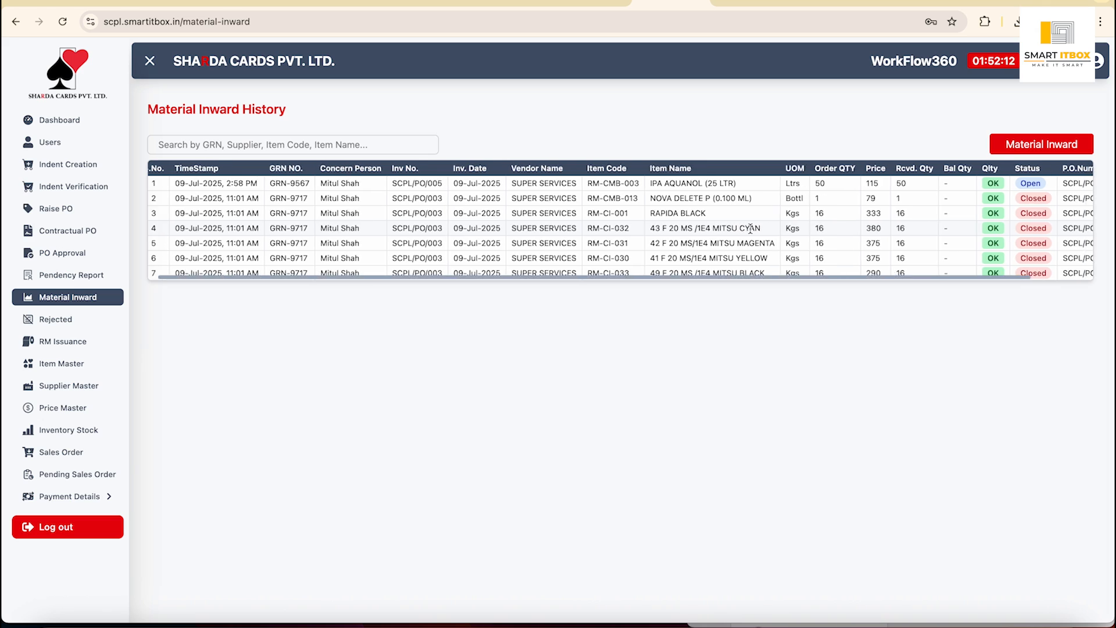
{"action": "left_click", "coordinate": [1038, 145]}
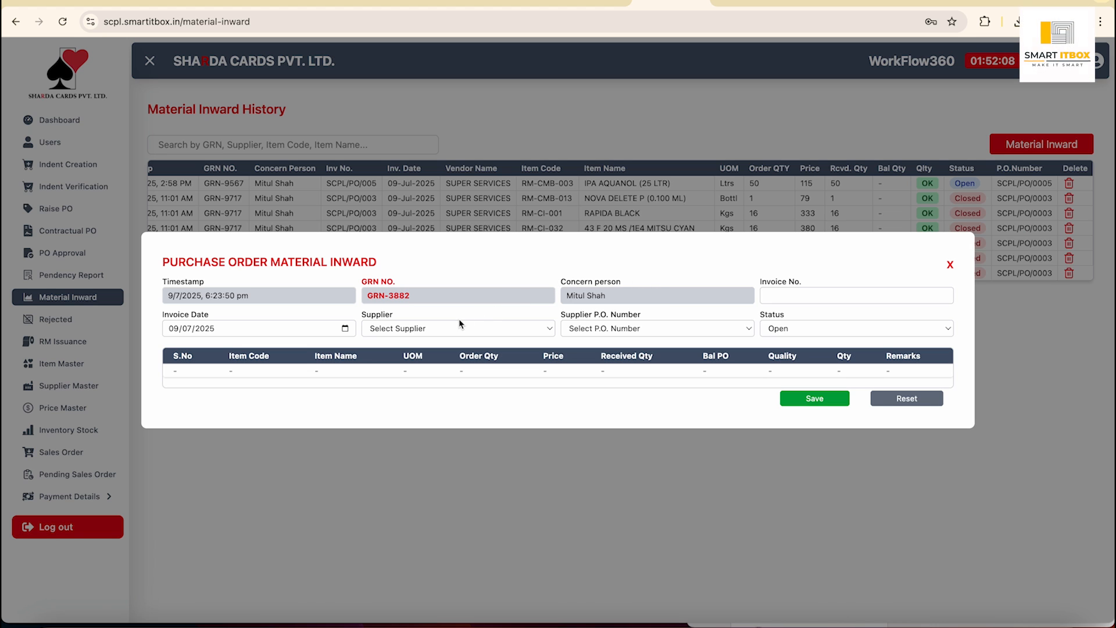
{"action": "left_click", "coordinate": [449, 329]}
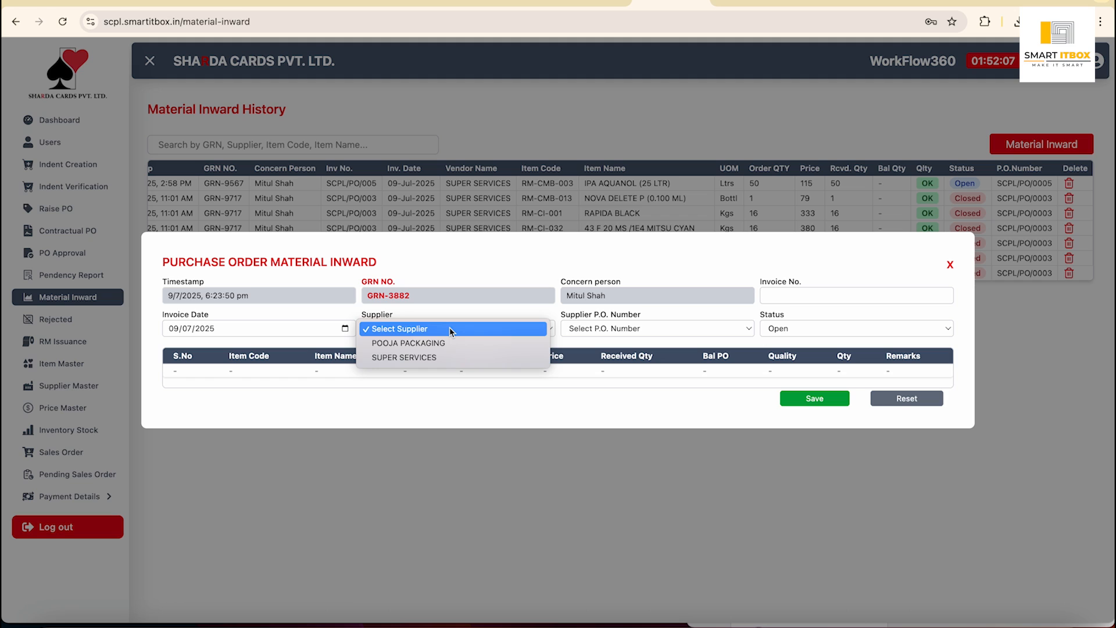
{"action": "left_click", "coordinate": [421, 347]}
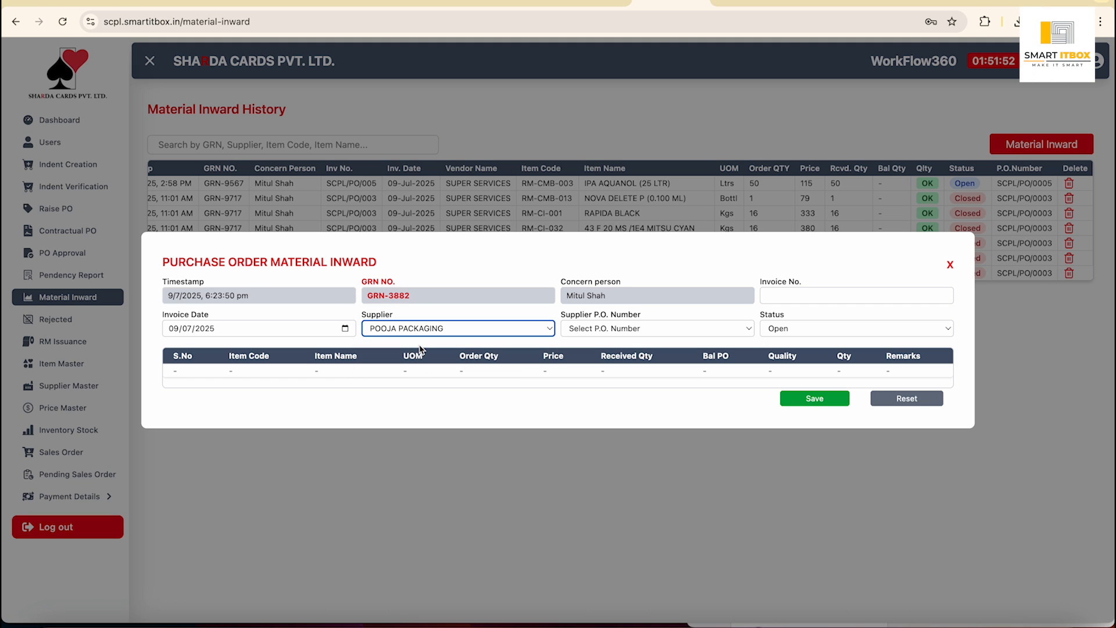
{"action": "left_click", "coordinate": [645, 331]}
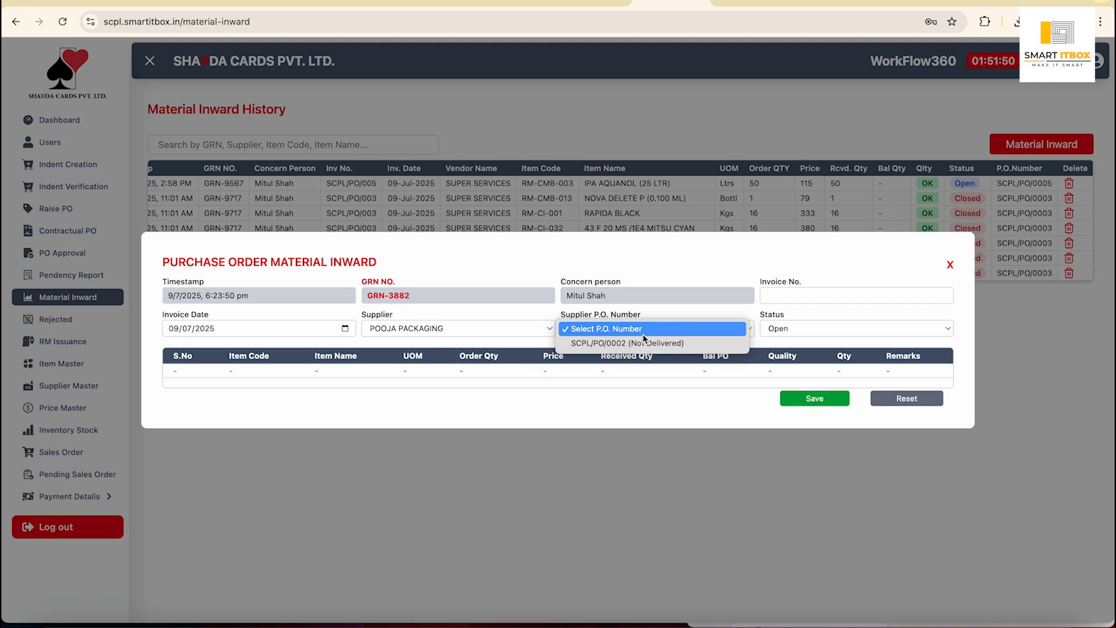
{"action": "left_click", "coordinate": [642, 343]}
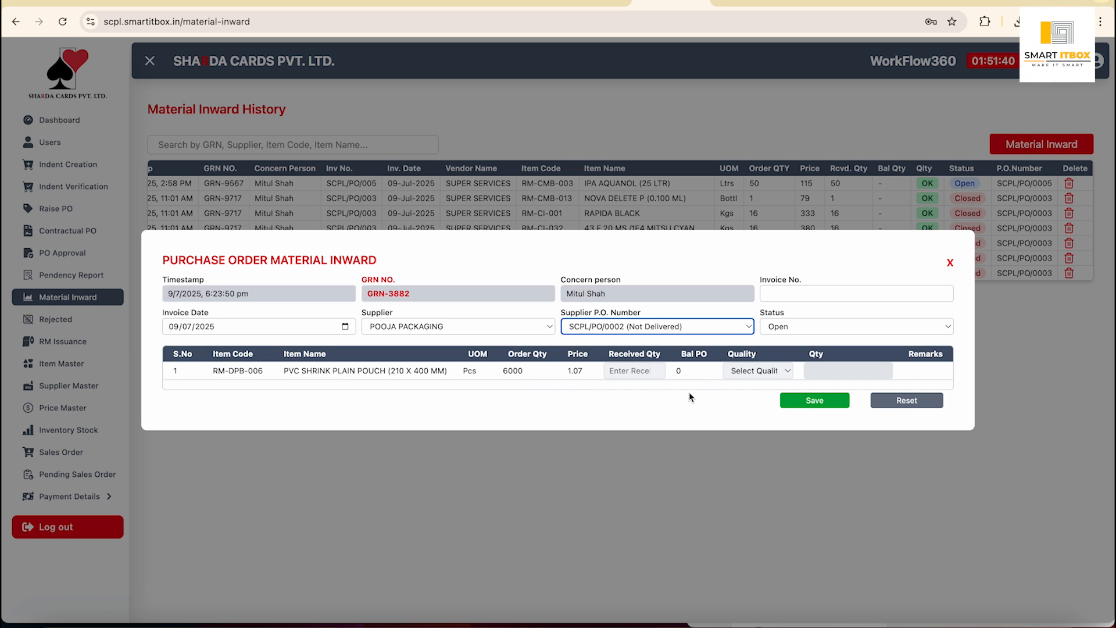
{"action": "left_click", "coordinate": [643, 373]}
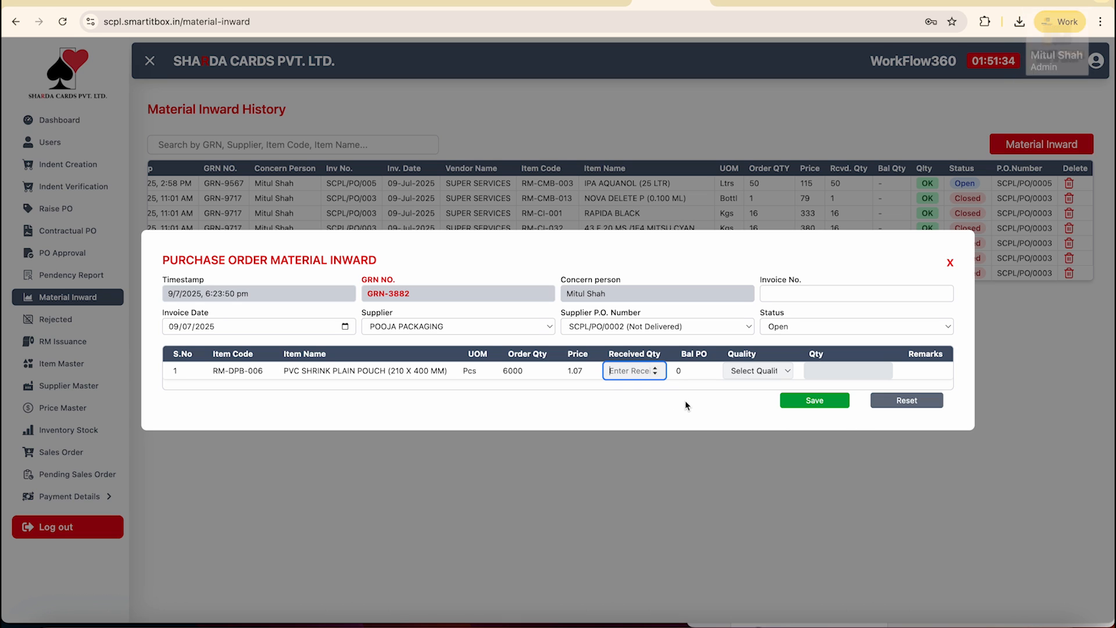
Switch to SUPER SERVICES, try orders SCPL/PO/0006 and SCPL/PO/0004, then close the form unsaved.
{"action": "left_click", "coordinate": [538, 329]}
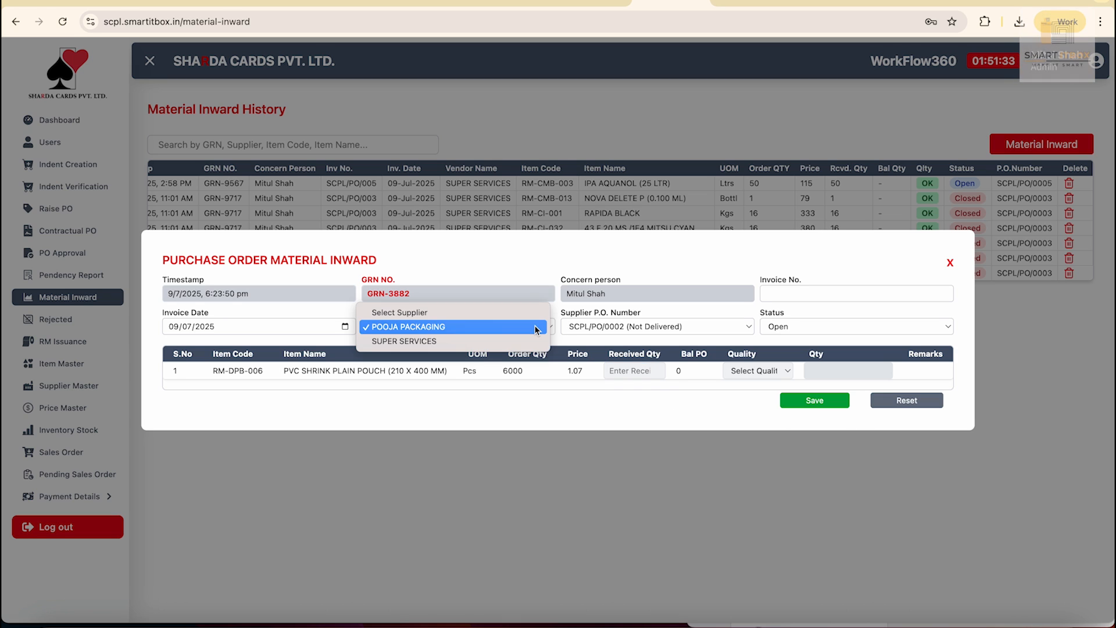
{"action": "left_click", "coordinate": [436, 343]}
{"action": "left_click", "coordinate": [627, 332]}
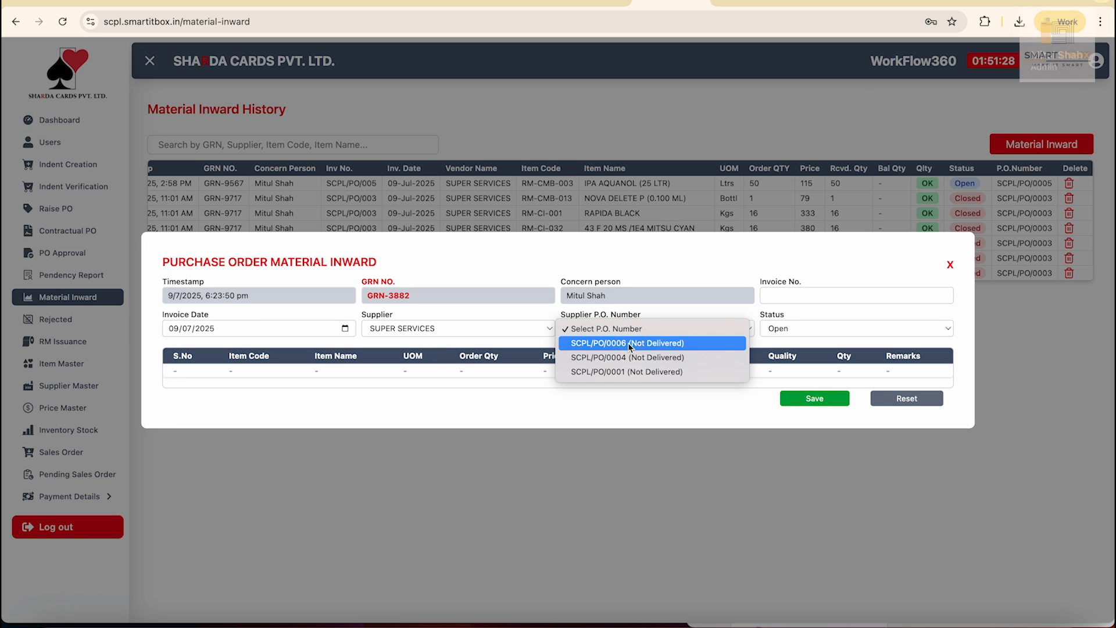
{"action": "left_click", "coordinate": [628, 343]}
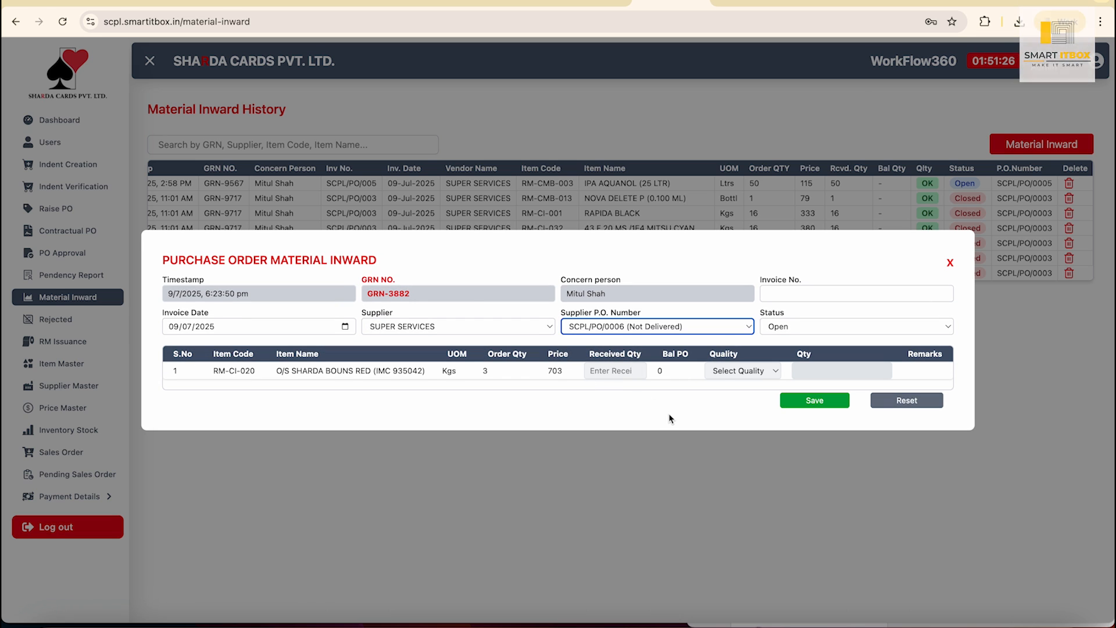
{"action": "left_click", "coordinate": [704, 326]}
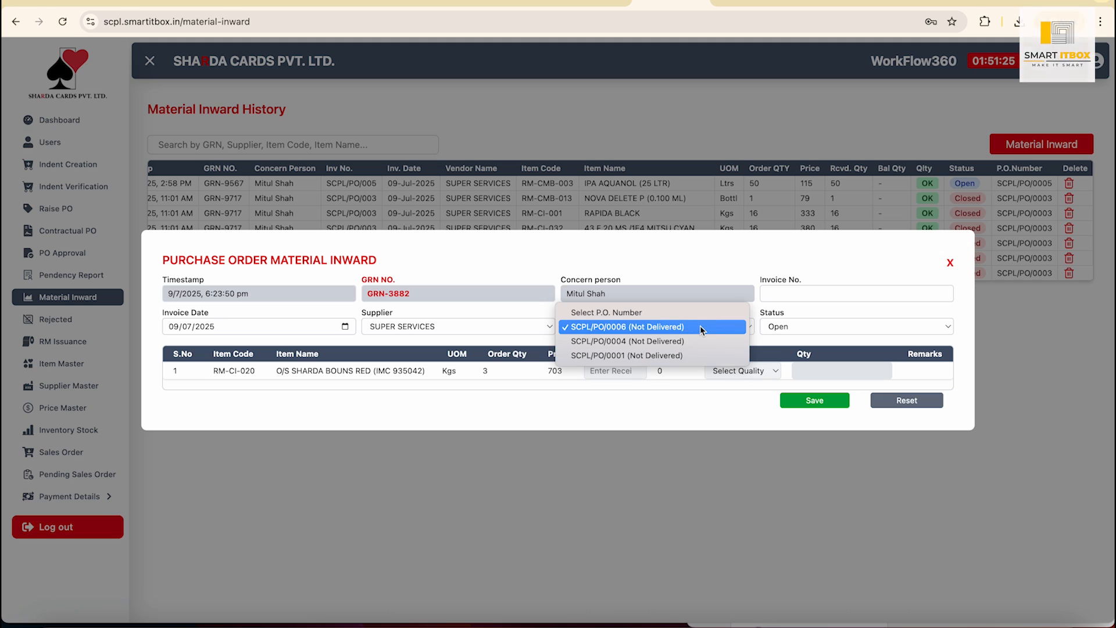
{"action": "left_click", "coordinate": [661, 347]}
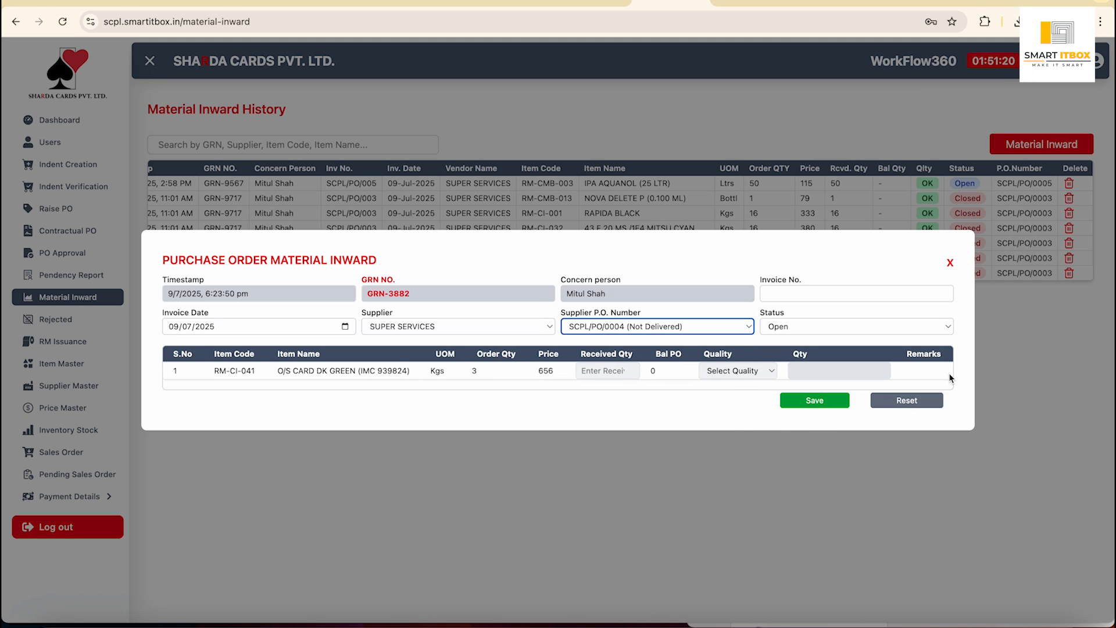
{"action": "left_click", "coordinate": [951, 263]}
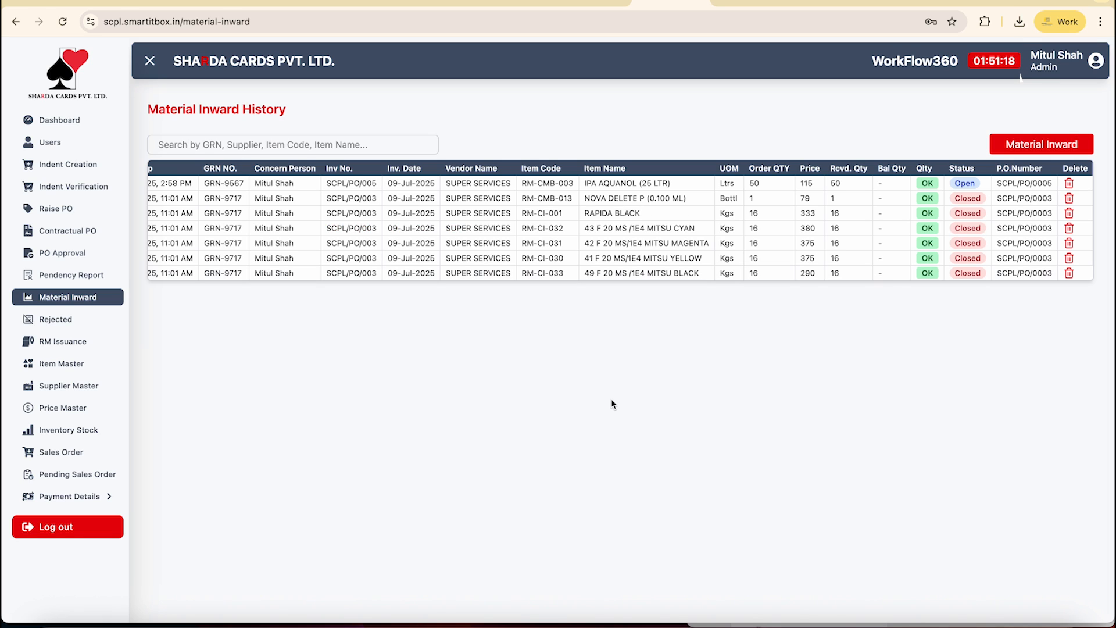
Via Rejected, reach RM Issuance and draft rows for JLO PREMIER PLASTIC and BANSAL BONUS.
{"action": "left_click", "coordinate": [82, 325]}
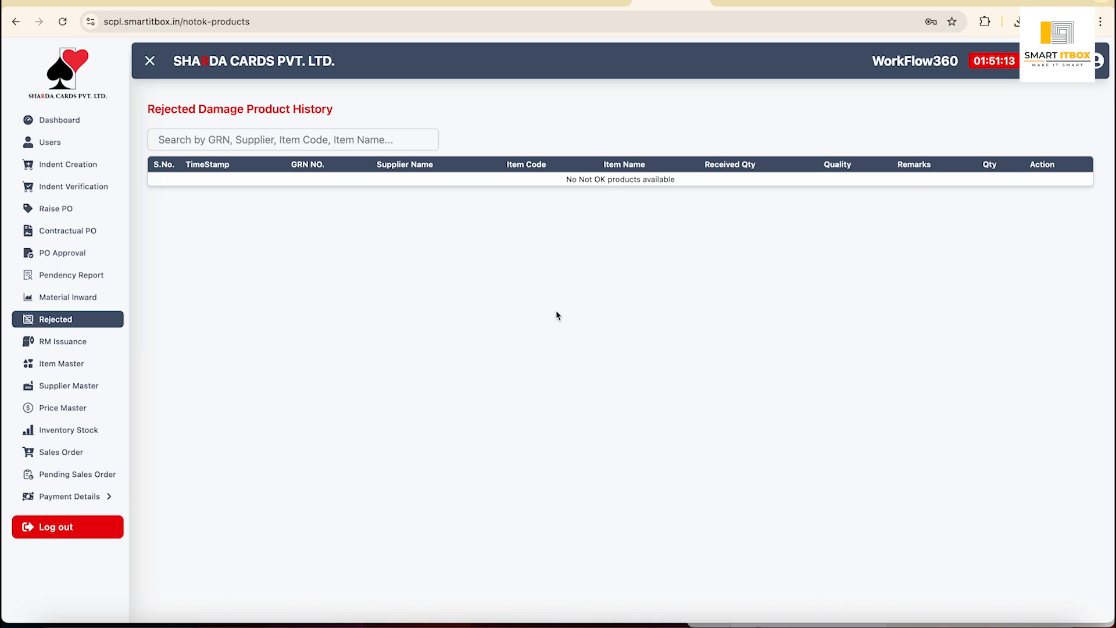
{"action": "left_click", "coordinate": [75, 342]}
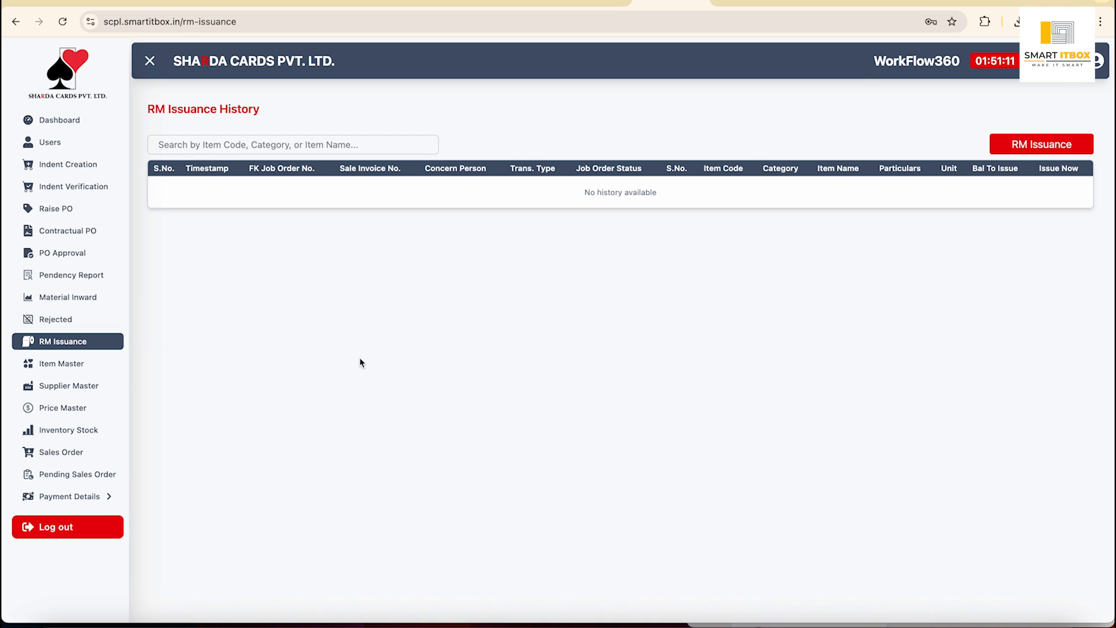
{"action": "left_click", "coordinate": [1049, 146]}
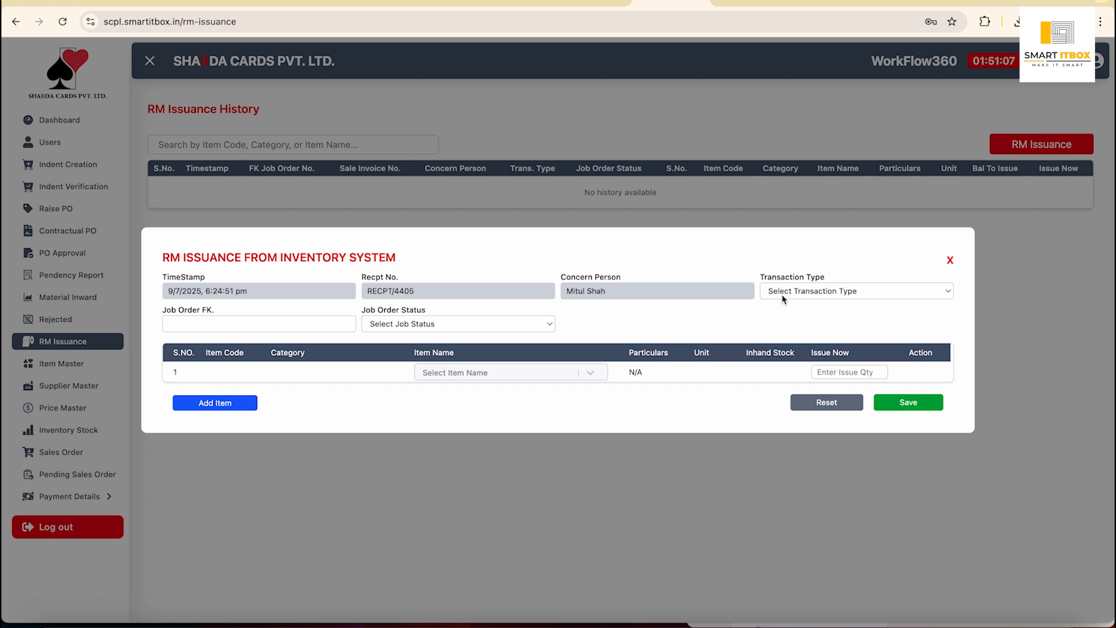
{"action": "left_click", "coordinate": [483, 371]}
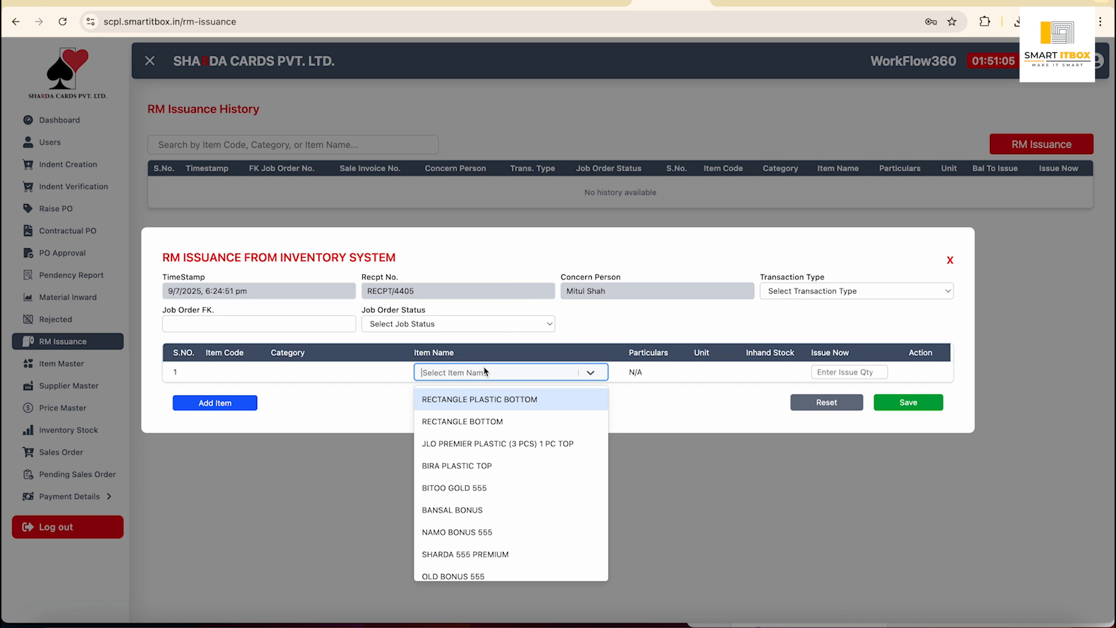
{"action": "left_click", "coordinate": [459, 442]}
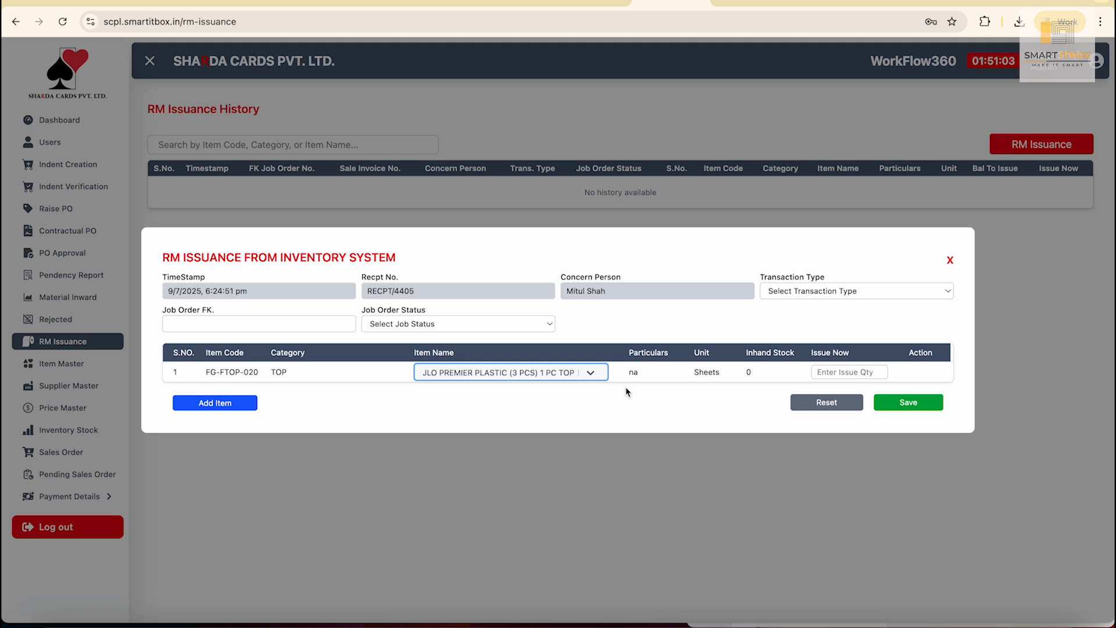
{"action": "left_click", "coordinate": [225, 406]}
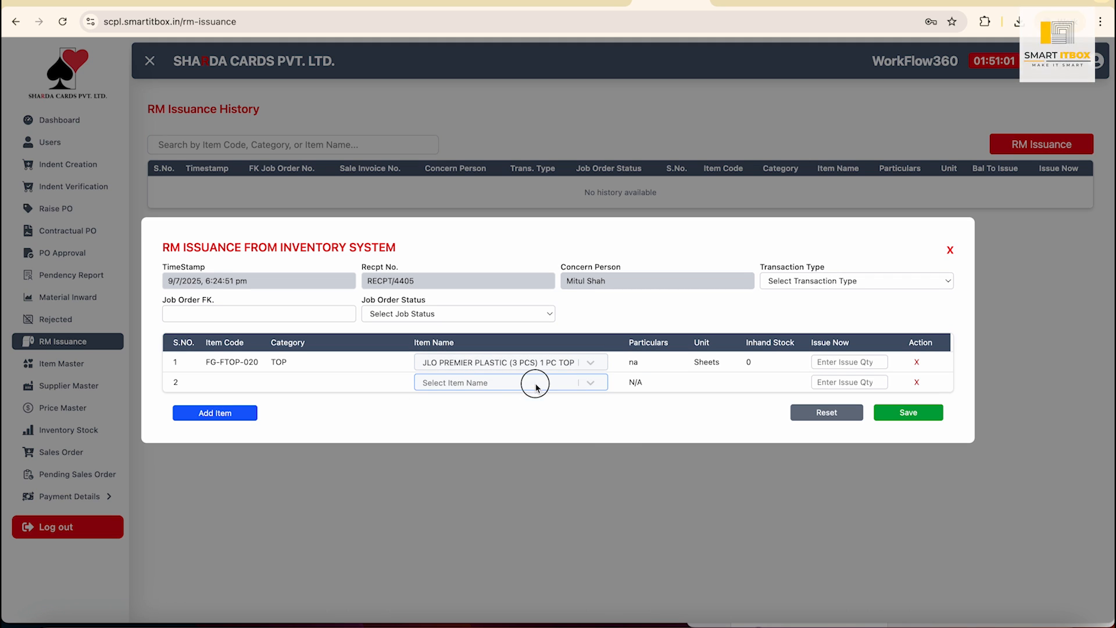
{"action": "left_click", "coordinate": [531, 385]}
{"action": "left_click", "coordinate": [499, 516]}
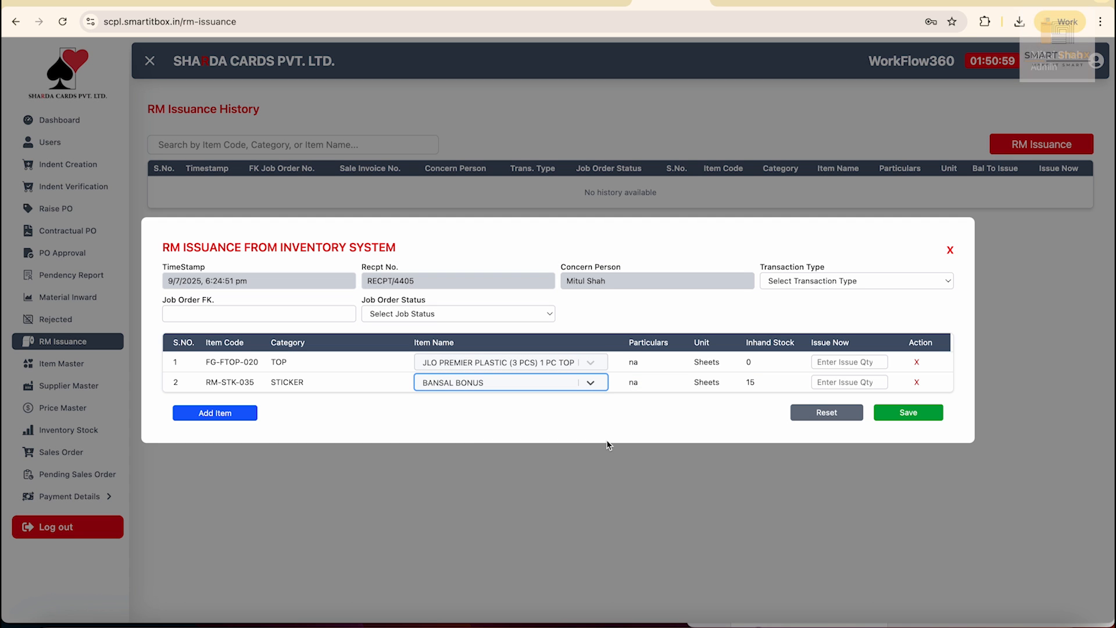
Add a third row, search items for 'corru', 'box' and 'twin', then discard the issuance.
{"action": "left_click", "coordinate": [228, 414]}
{"action": "left_click", "coordinate": [543, 393]}
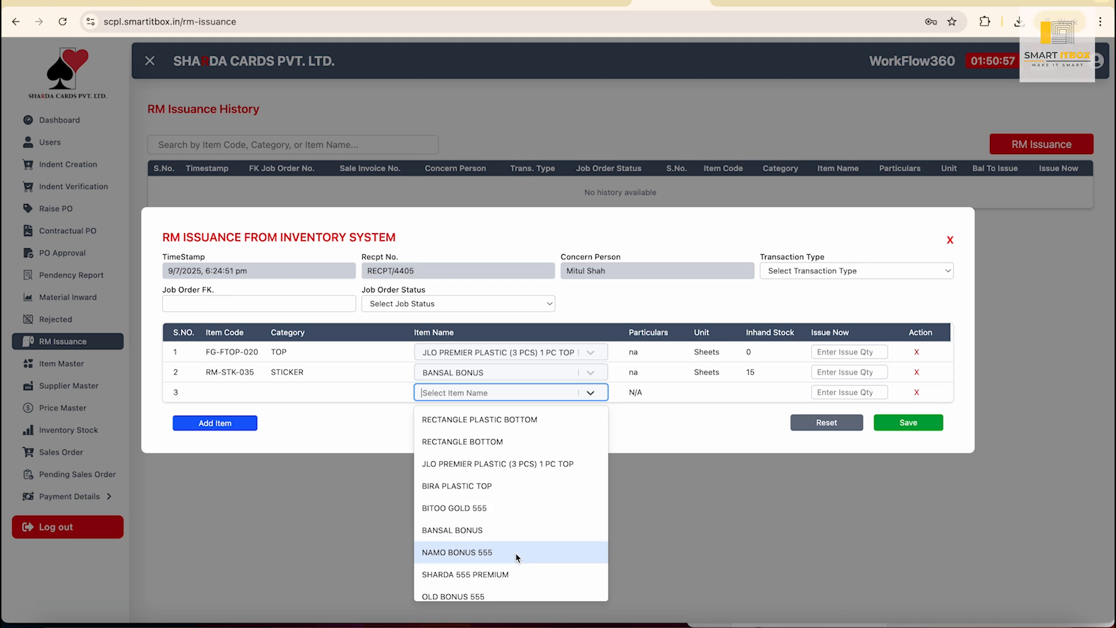
{"action": "scroll", "coordinate": [517, 558], "scroll_direction": "down", "scroll_amount": 5}
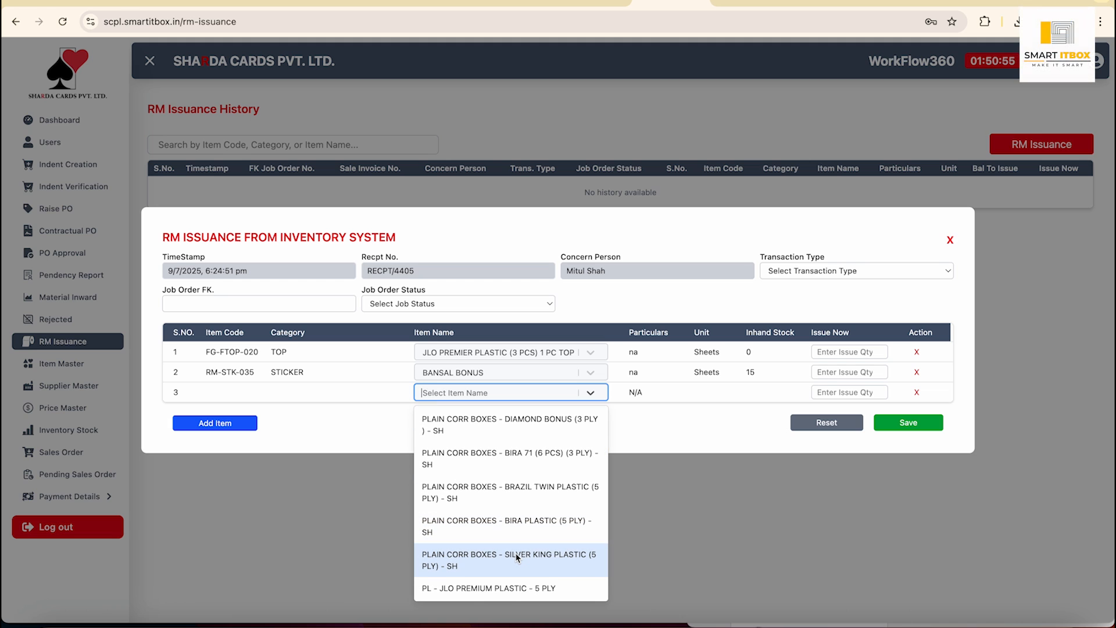
{"action": "type", "text": "corru"}
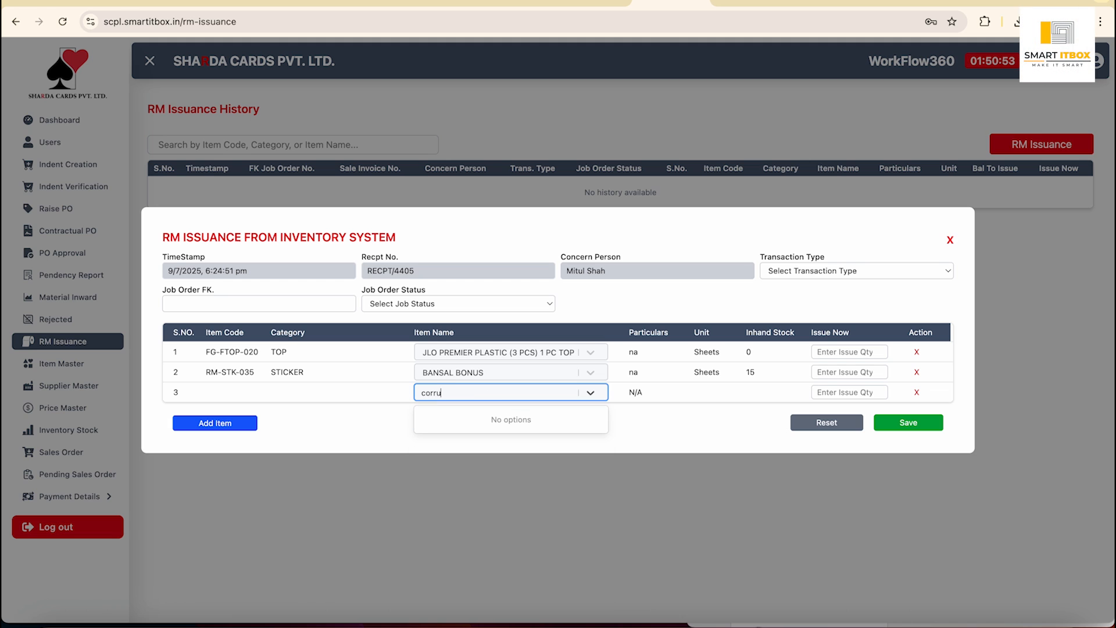
{"action": "key", "text": "BackSpace"}
{"action": "key", "text": "BackSpace"}
{"action": "key", "text": "BackSpace"}
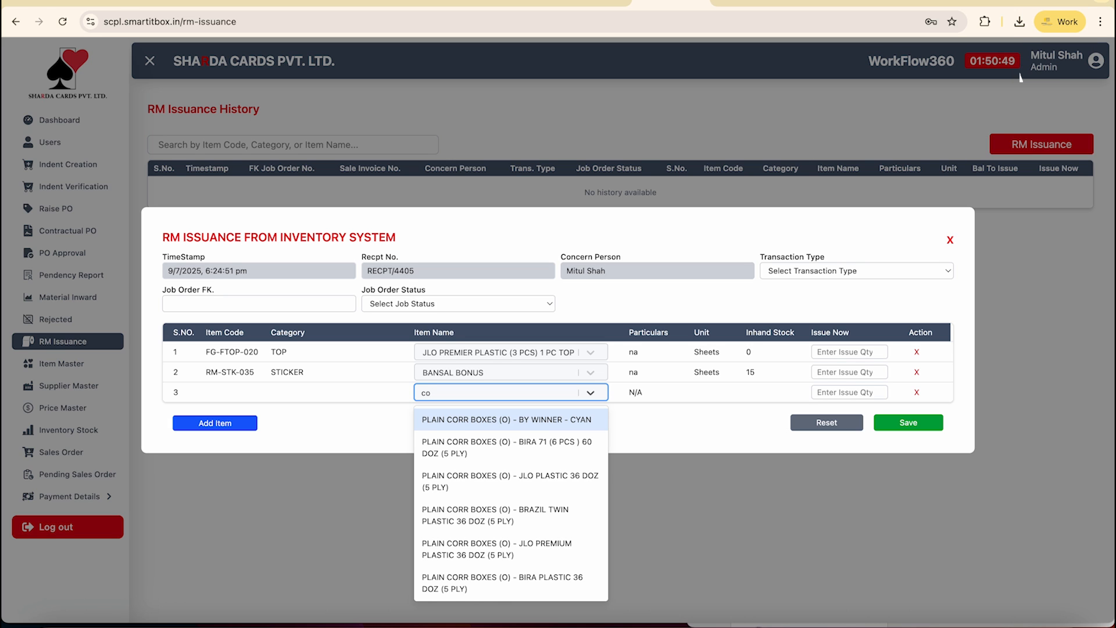
{"action": "key", "text": "BackSpace"}
{"action": "key", "text": "BackSpace"}
{"action": "type", "text": "box"}
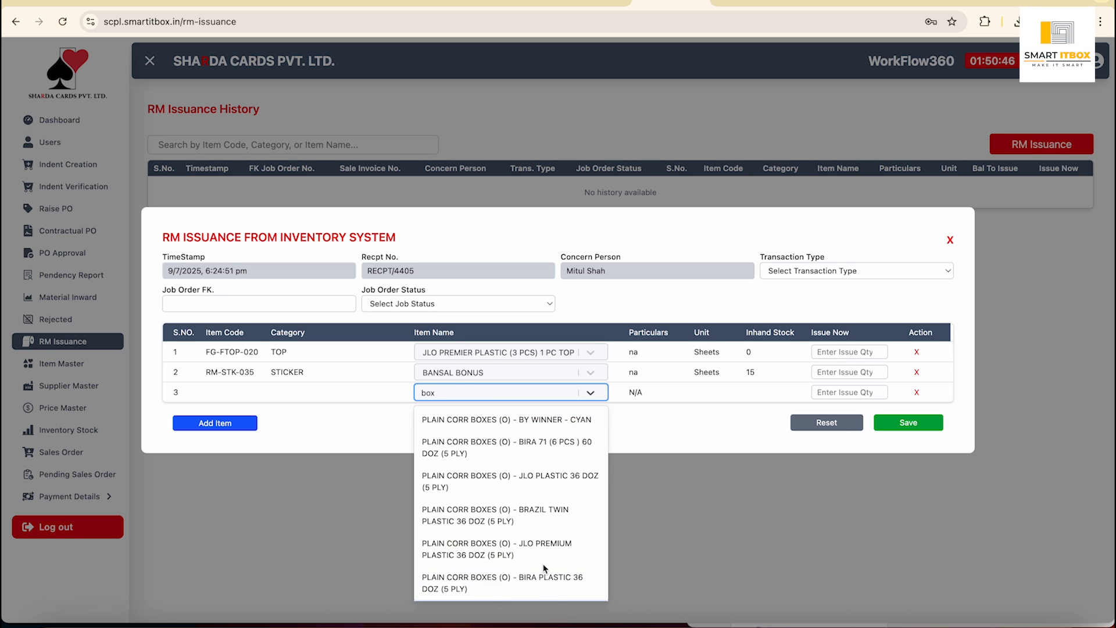
{"action": "scroll", "coordinate": [544, 512], "scroll_direction": "up", "scroll_amount": 1}
{"action": "scroll", "coordinate": [543, 511], "scroll_direction": "down", "scroll_amount": 5}
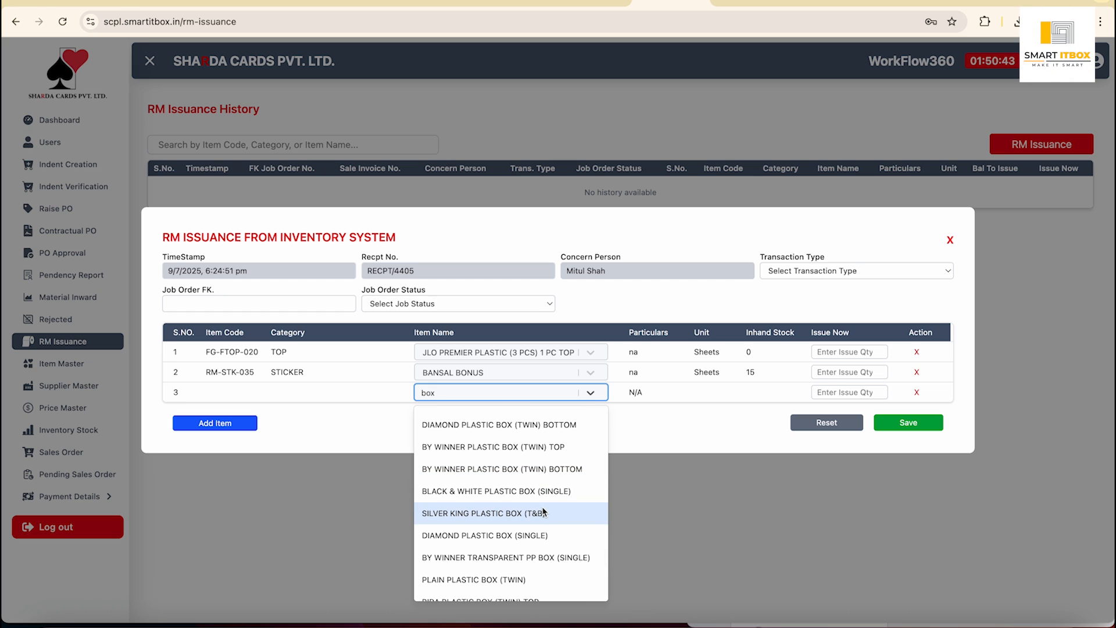
{"action": "type", "text": "twi"}
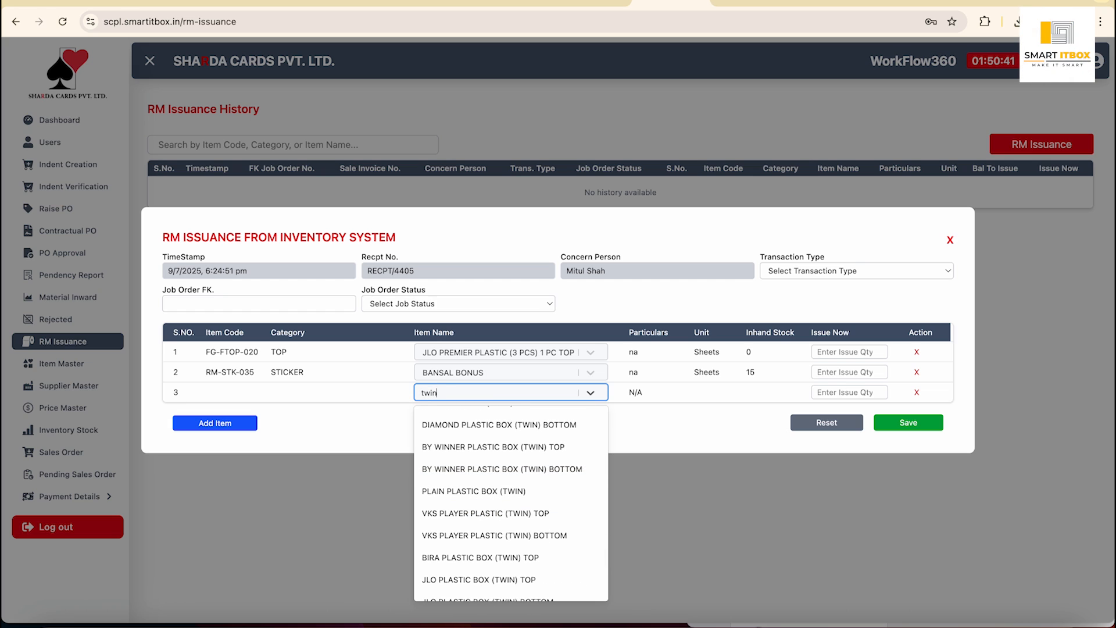
{"action": "type", "text": "n"}
{"action": "scroll", "coordinate": [555, 516], "scroll_direction": "down", "scroll_amount": 5}
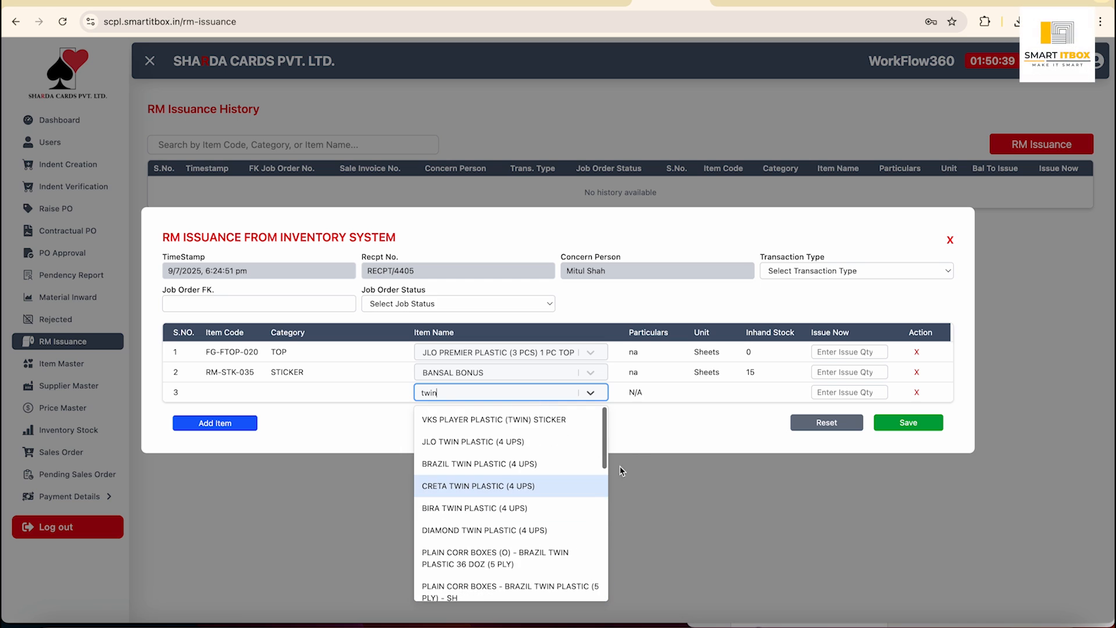
{"action": "left_click", "coordinate": [700, 438]}
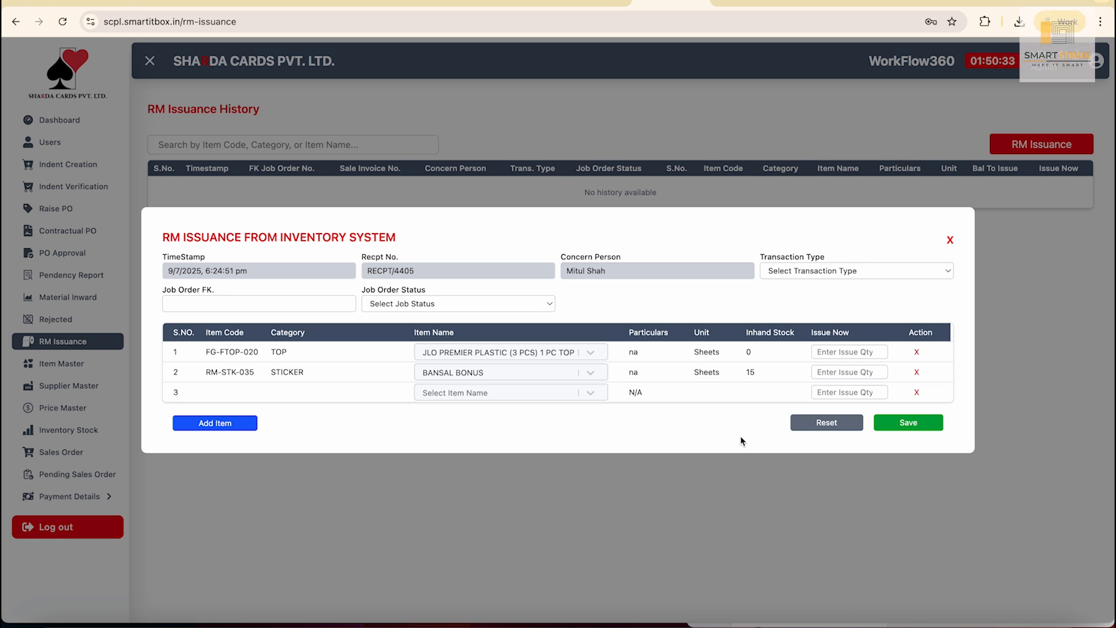
{"action": "left_click", "coordinate": [951, 241]}
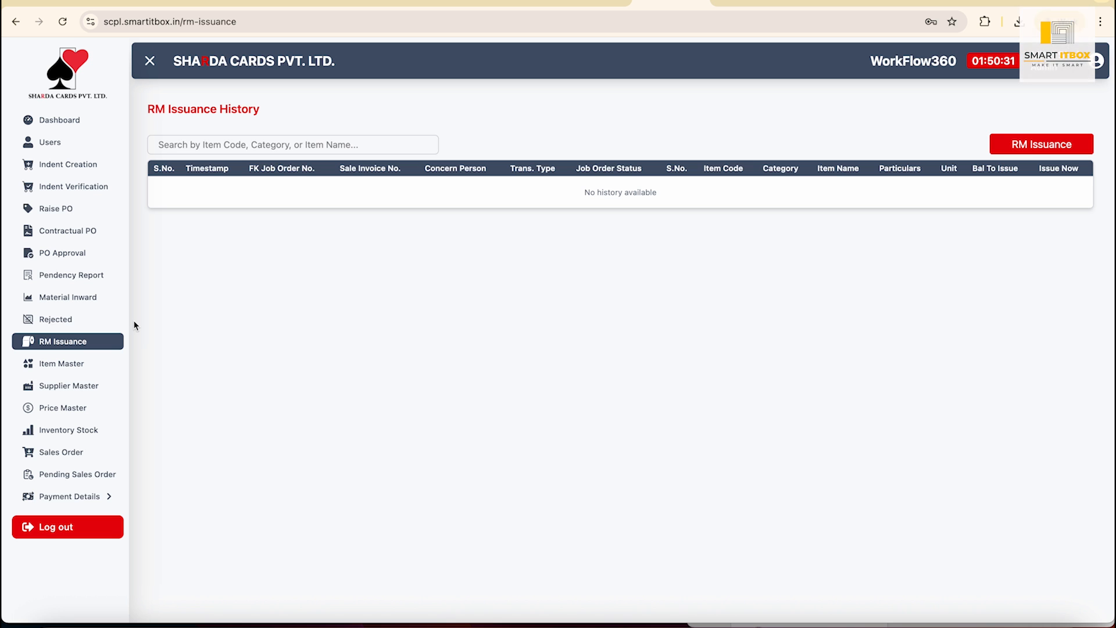
Open and scroll through the Item Master list.
{"action": "left_click", "coordinate": [58, 364]}
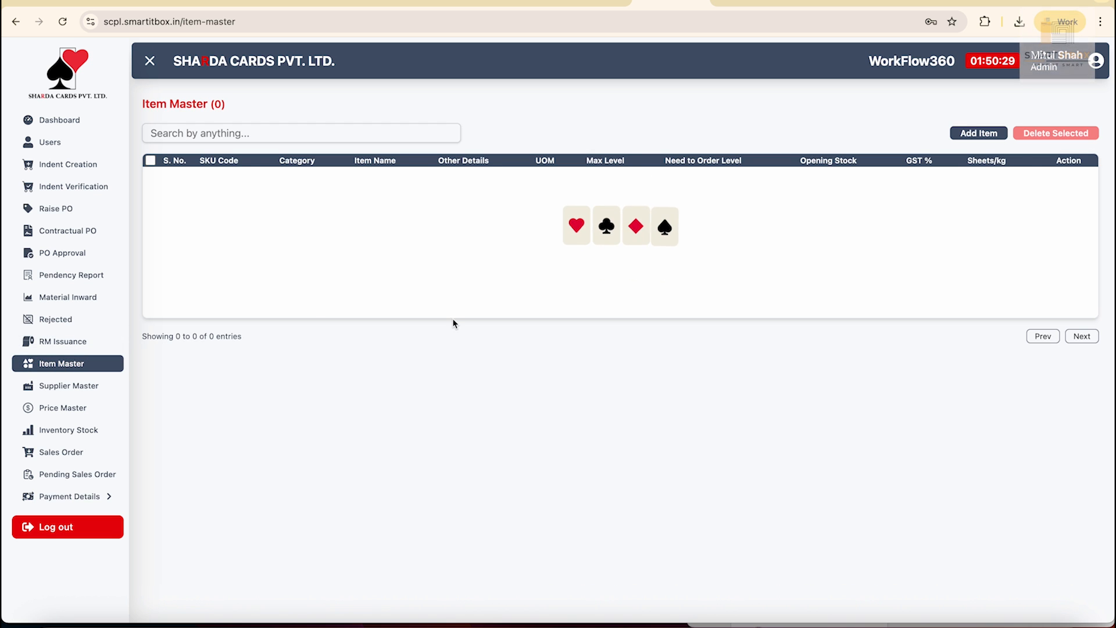
{"action": "scroll", "coordinate": [549, 382], "scroll_direction": "up", "scroll_amount": 1}
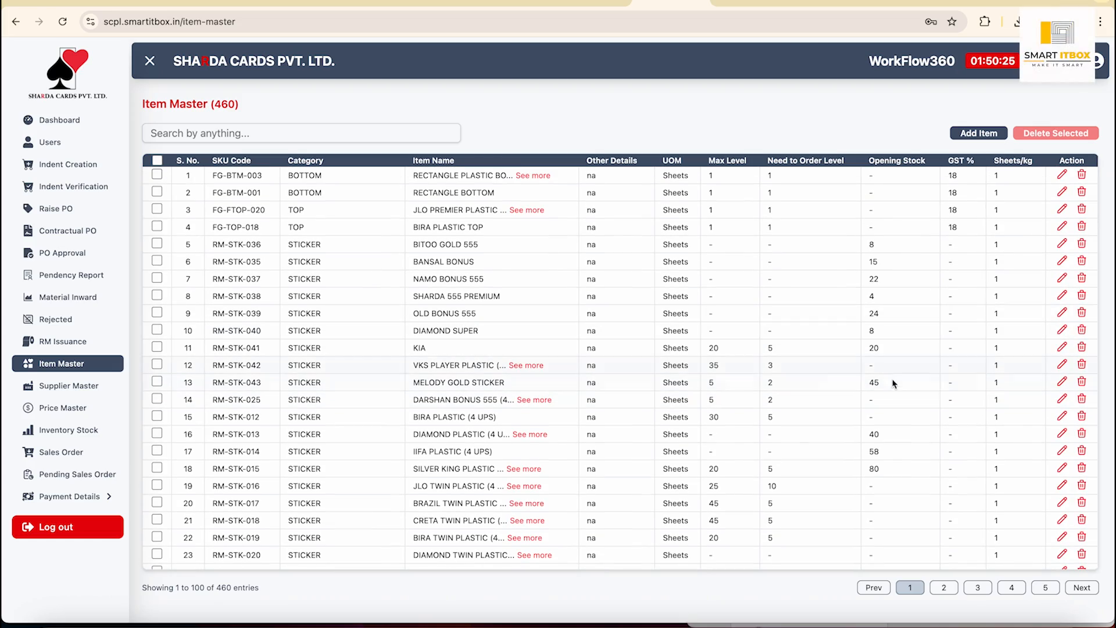
{"action": "scroll", "coordinate": [893, 383], "scroll_direction": "down", "scroll_amount": 20}
{"action": "scroll", "coordinate": [894, 388], "scroll_direction": "down", "scroll_amount": 2}
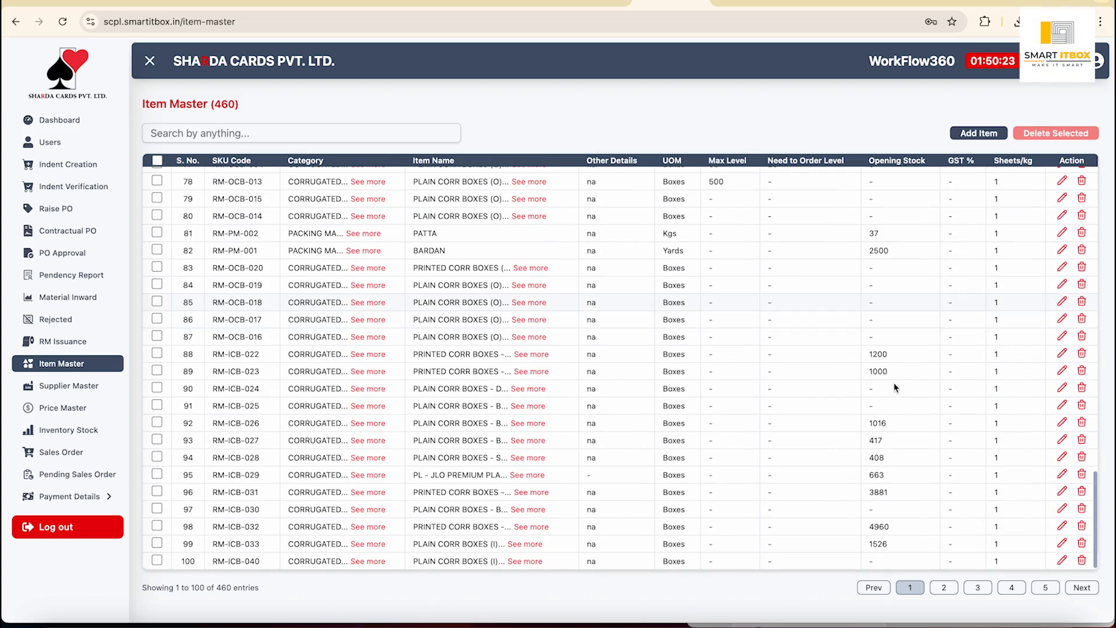
{"action": "scroll", "coordinate": [895, 388], "scroll_direction": "up", "scroll_amount": 20}
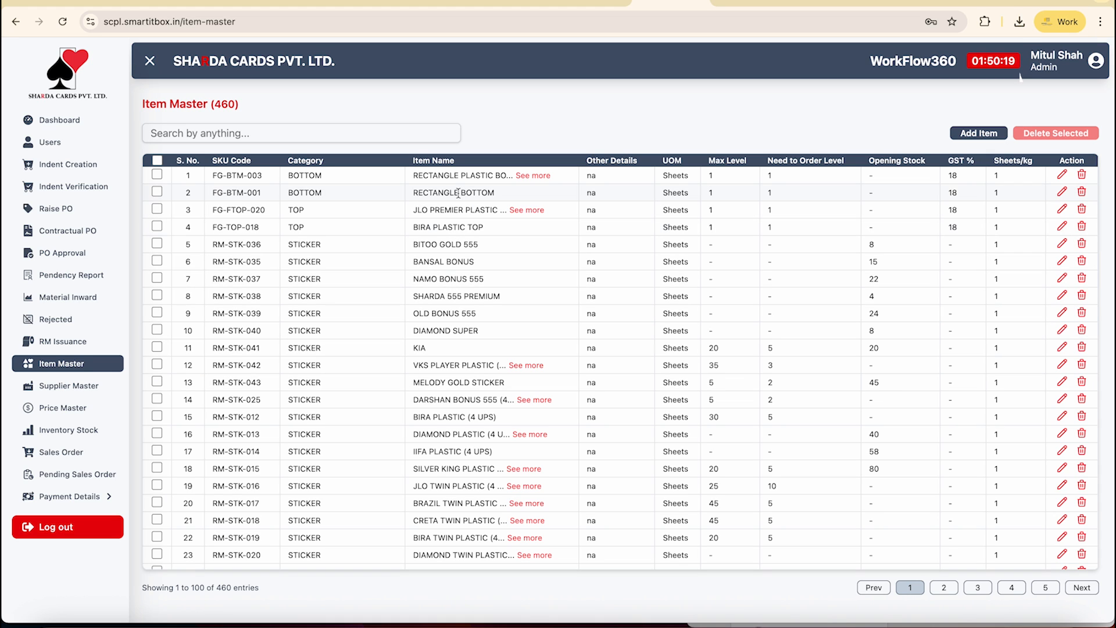
Scan the Supplier Master list sideways, then open the Vendor Price Master.
{"action": "left_click", "coordinate": [92, 386]}
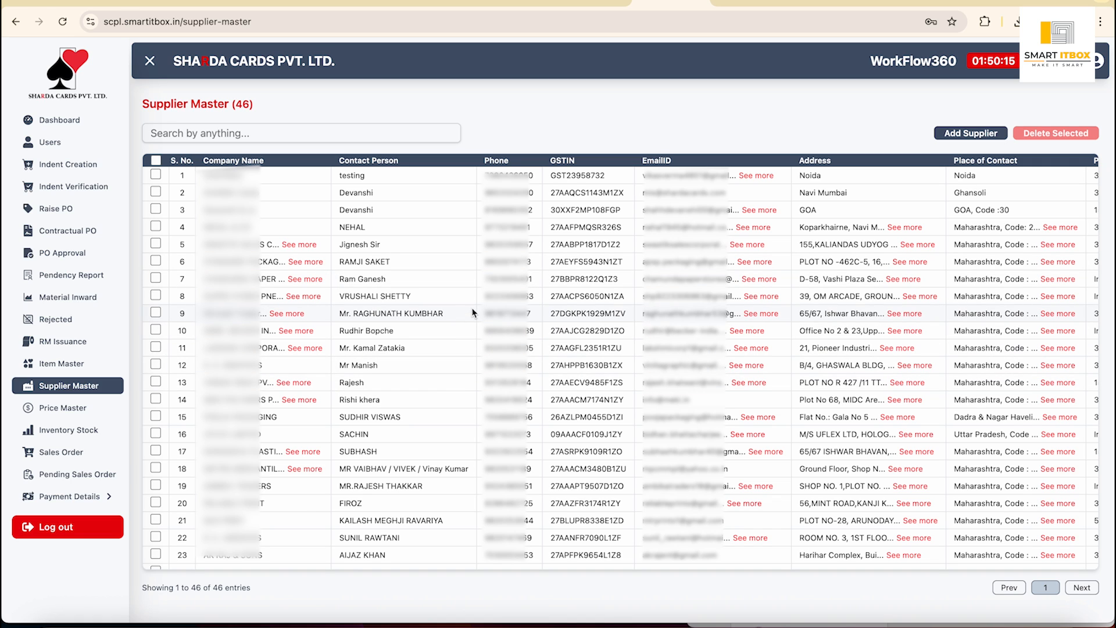
{"action": "scroll", "coordinate": [592, 336], "scroll_direction": "right", "scroll_amount": 3}
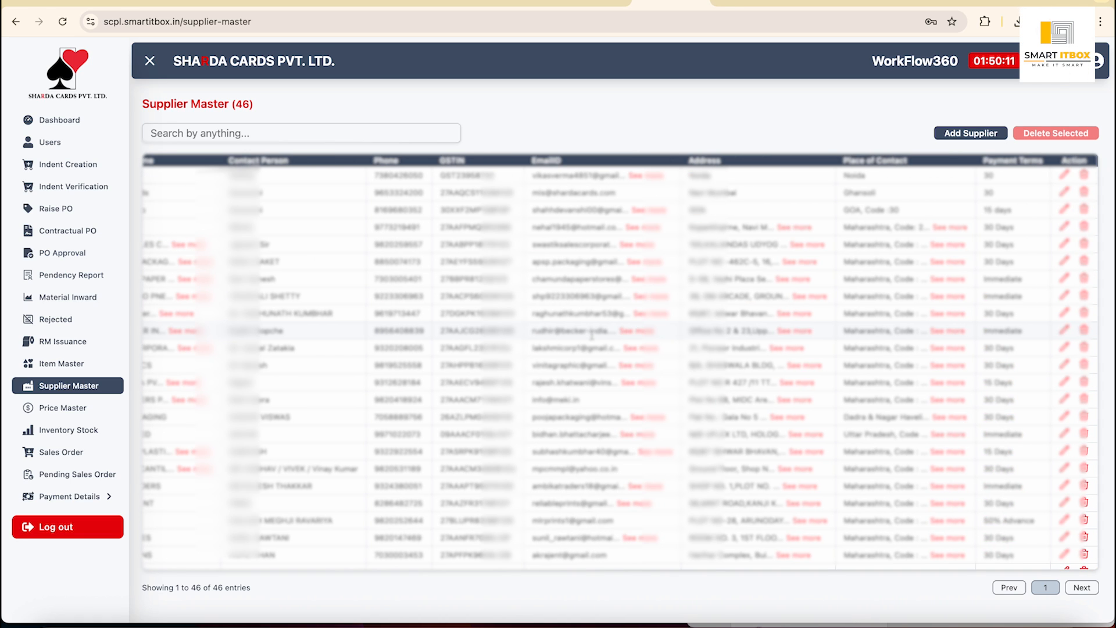
{"action": "scroll", "coordinate": [592, 335], "scroll_direction": "left", "scroll_amount": 4}
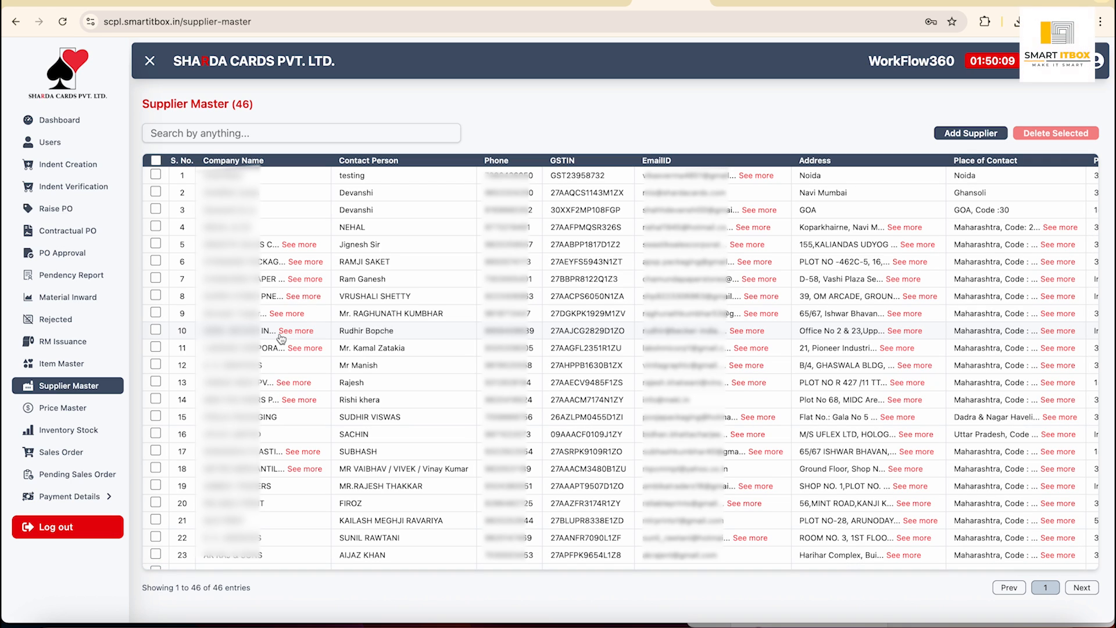
{"action": "left_click", "coordinate": [80, 410]}
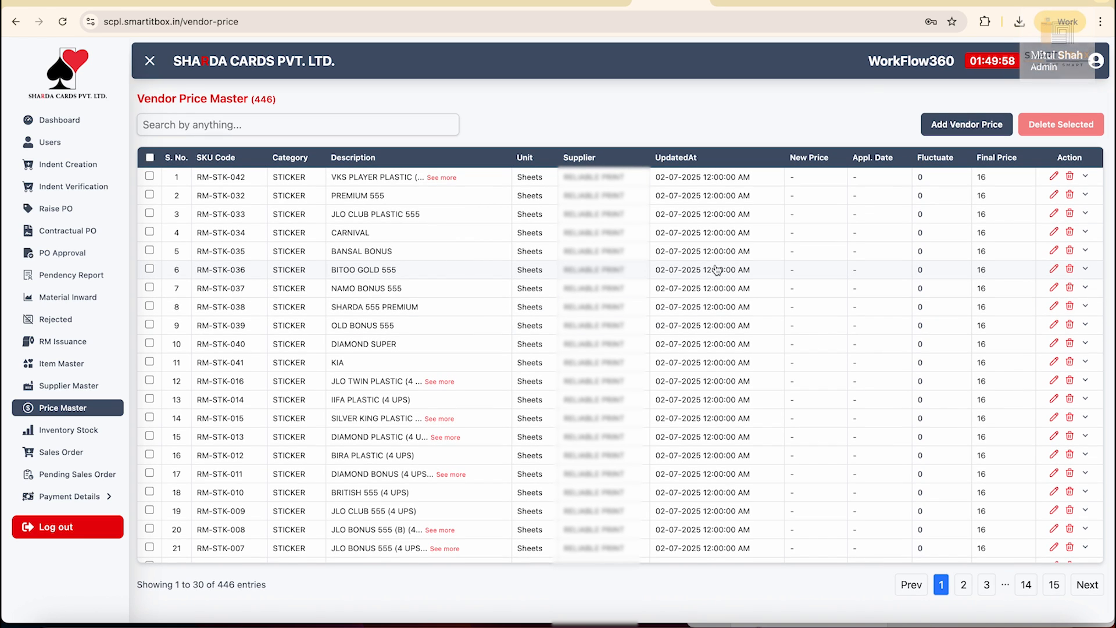
View RM-STK-042's price history, cancel an edit dated 15 July 2025, then open Inventory Stock.
{"action": "left_click", "coordinate": [680, 185]}
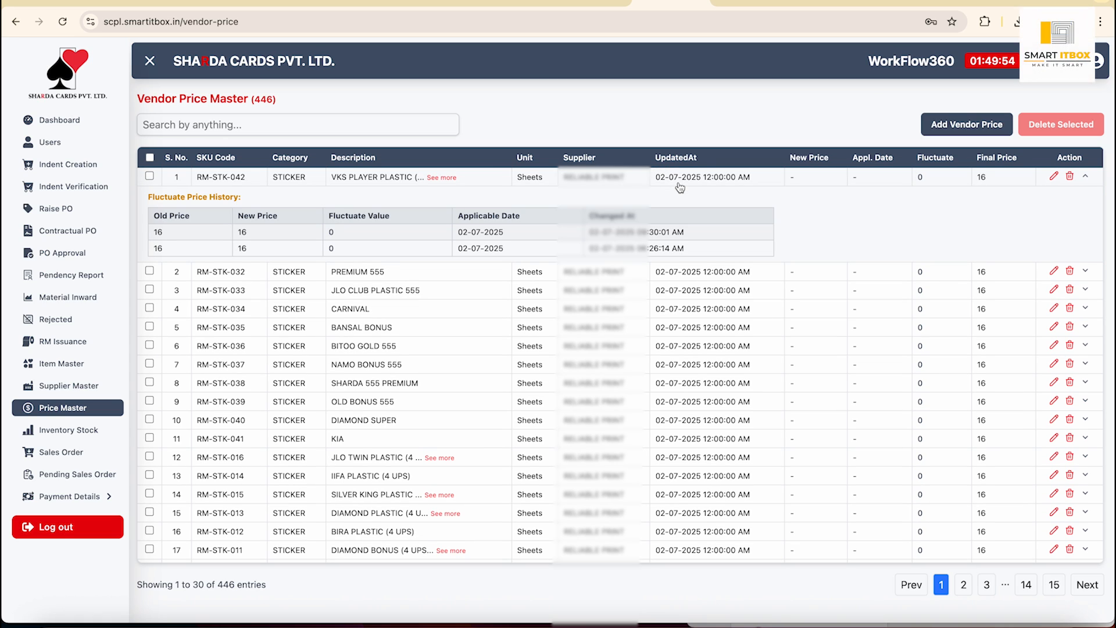
{"action": "left_click", "coordinate": [1054, 177]}
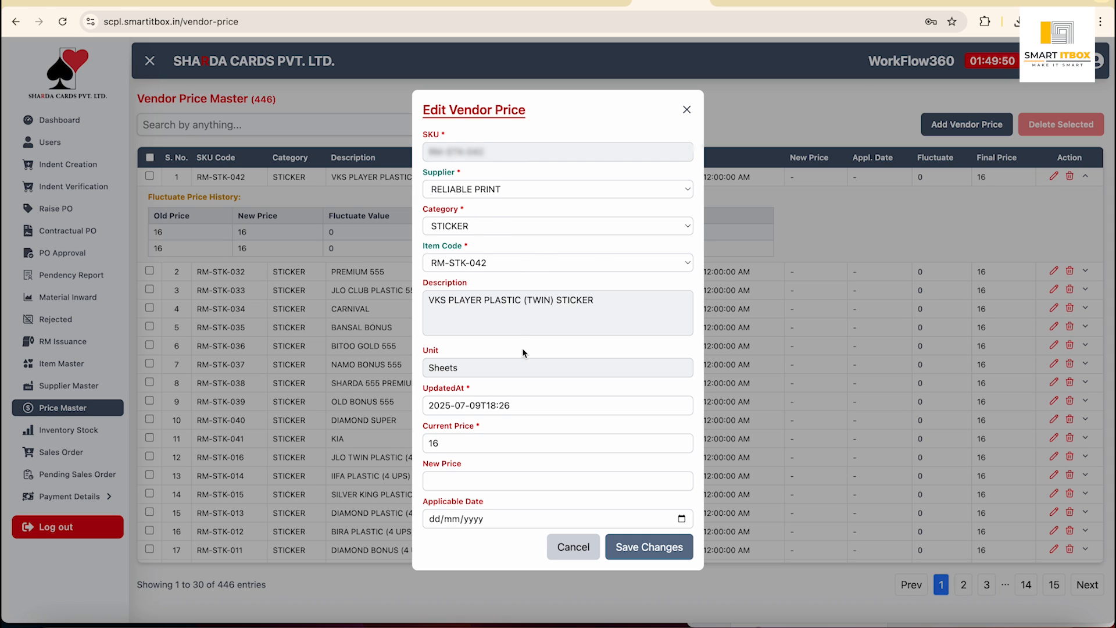
{"action": "scroll", "coordinate": [520, 428], "scroll_direction": "down", "scroll_amount": 1}
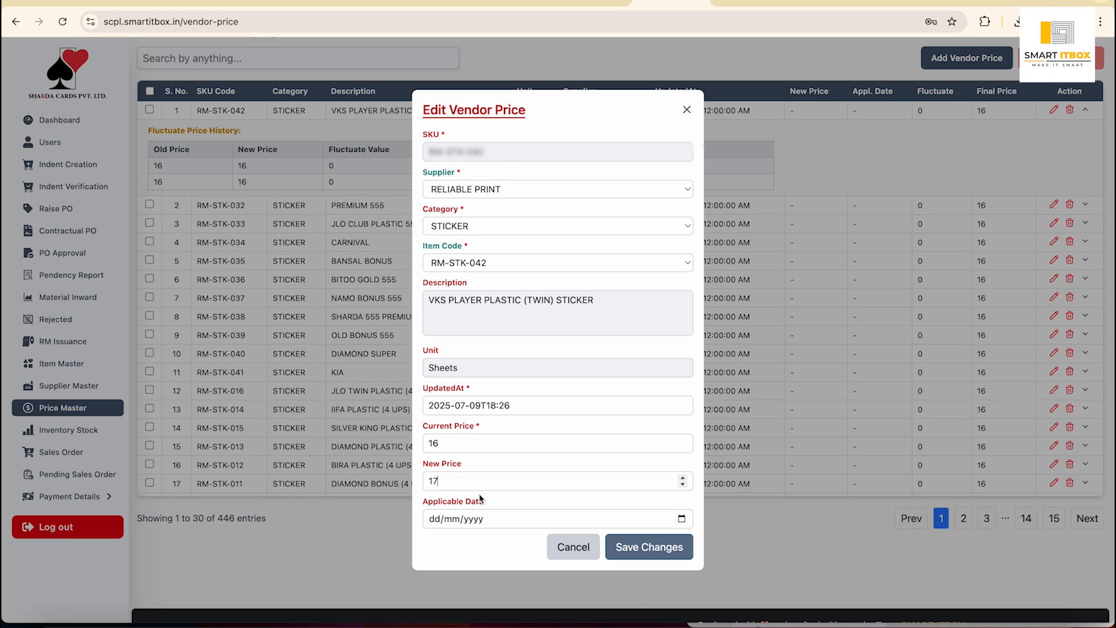
{"action": "left_click", "coordinate": [682, 519]}
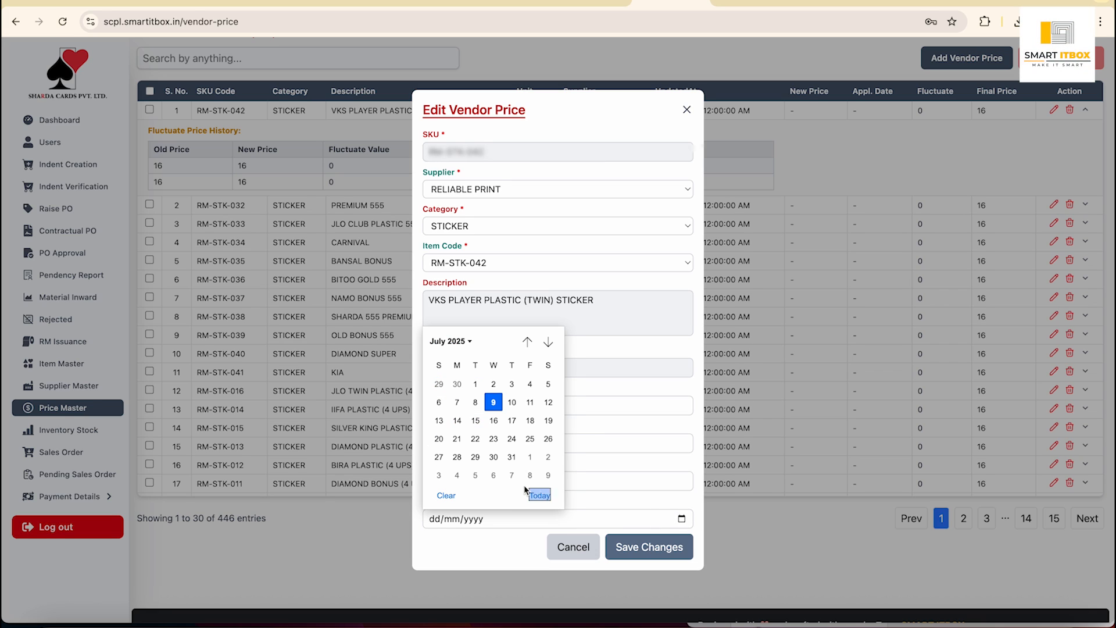
{"action": "left_click", "coordinate": [476, 421]}
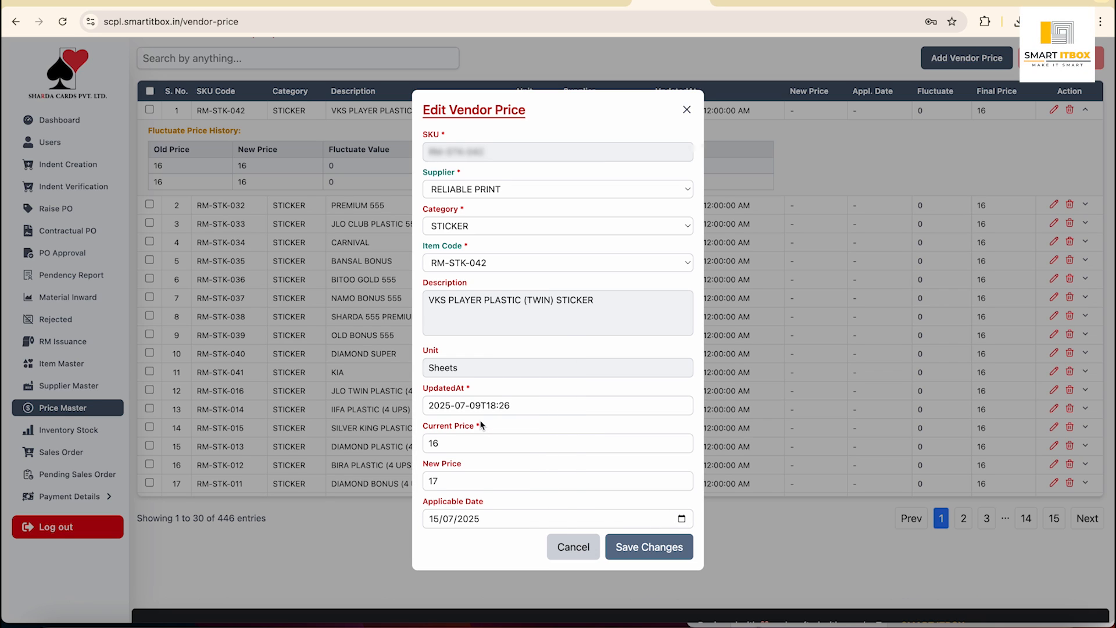
{"action": "left_click", "coordinate": [570, 555]}
{"action": "scroll", "coordinate": [810, 279], "scroll_direction": "up", "scroll_amount": 2}
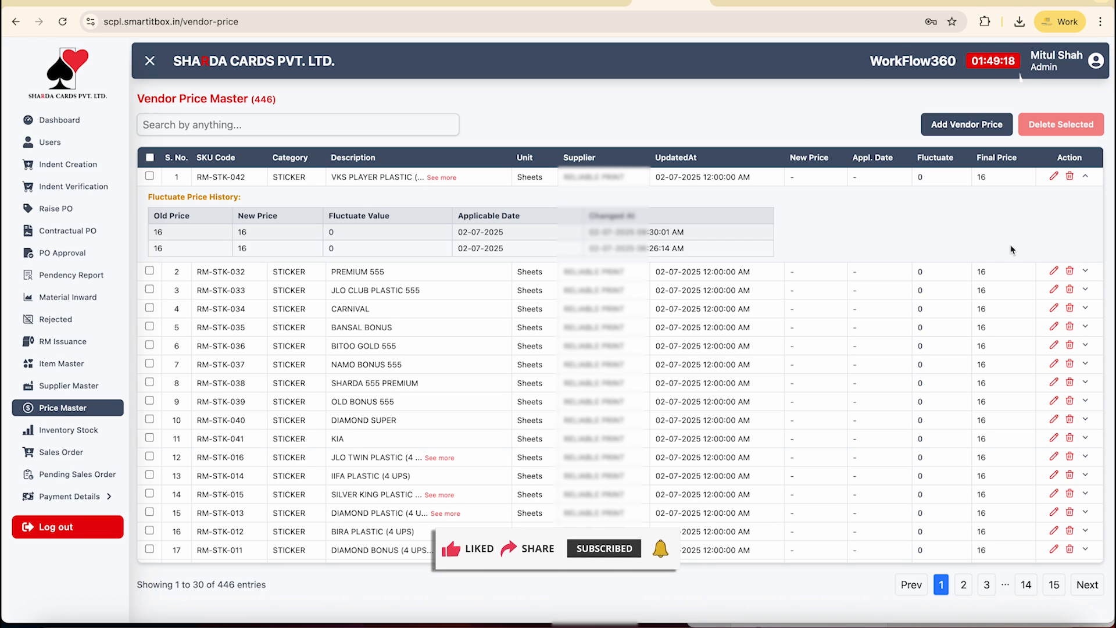
{"action": "left_click", "coordinate": [68, 430]}
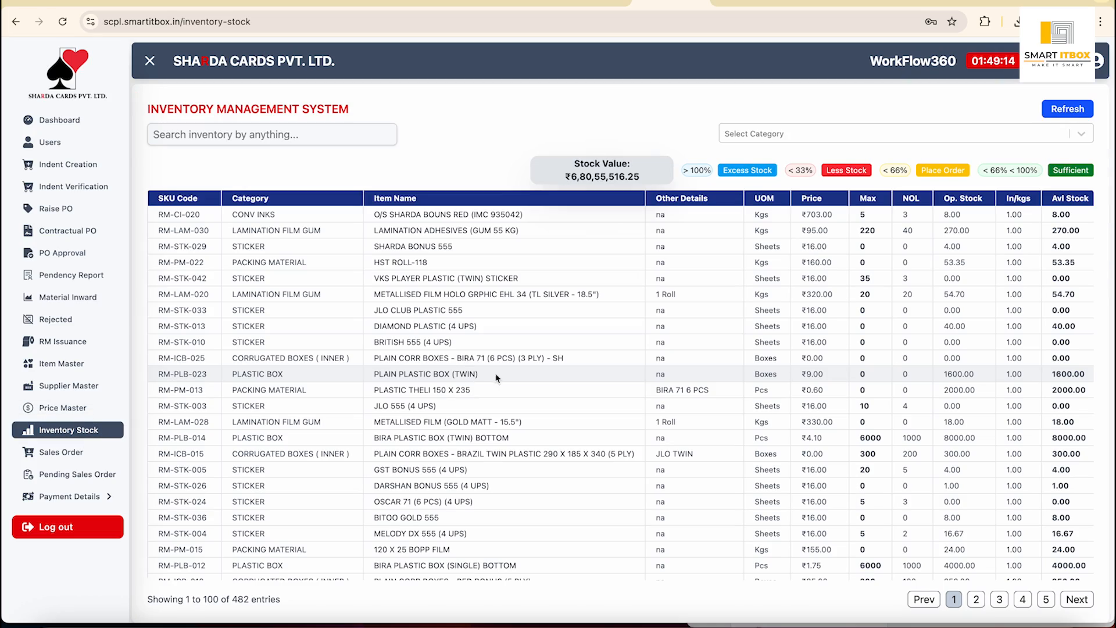
{"action": "scroll", "coordinate": [569, 381], "scroll_direction": "down", "scroll_amount": 10}
{"action": "scroll", "coordinate": [569, 382], "scroll_direction": "up", "scroll_amount": 10}
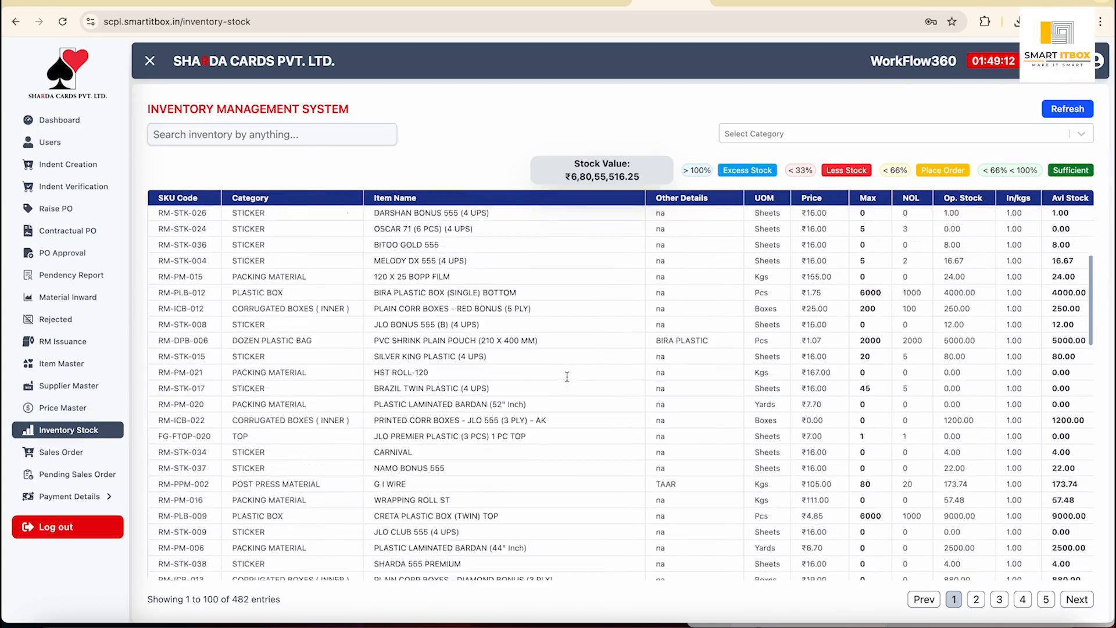
{"action": "scroll", "coordinate": [568, 381], "scroll_direction": "right", "scroll_amount": 1}
{"action": "scroll", "coordinate": [566, 375], "scroll_direction": "right", "scroll_amount": 6}
{"action": "scroll", "coordinate": [754, 374], "scroll_direction": "down", "scroll_amount": 10}
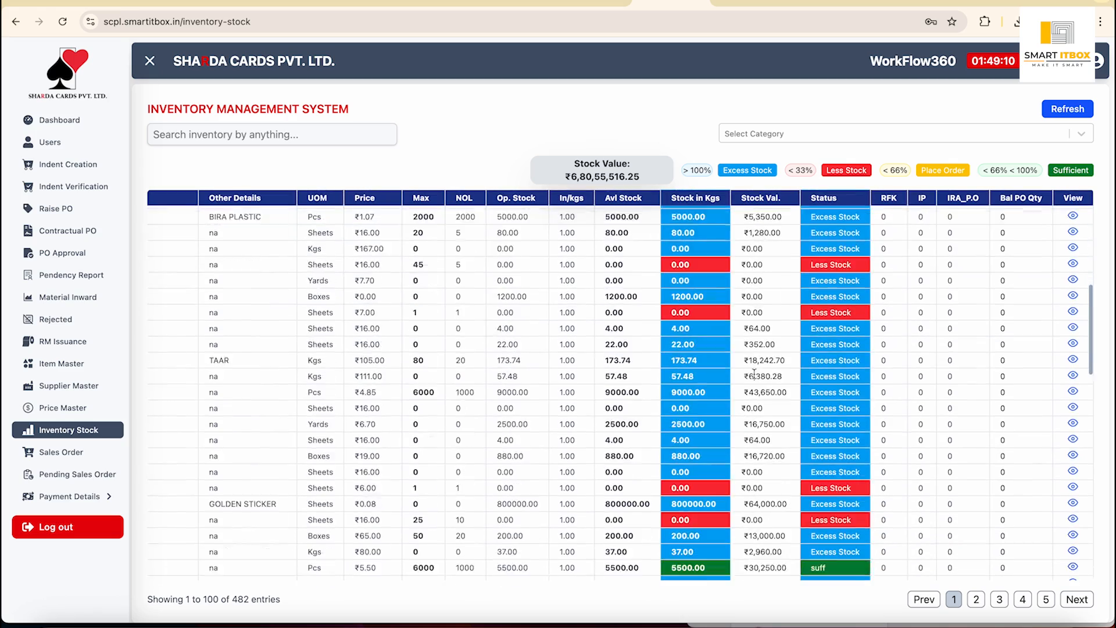
{"action": "scroll", "coordinate": [755, 373], "scroll_direction": "down", "scroll_amount": 5}
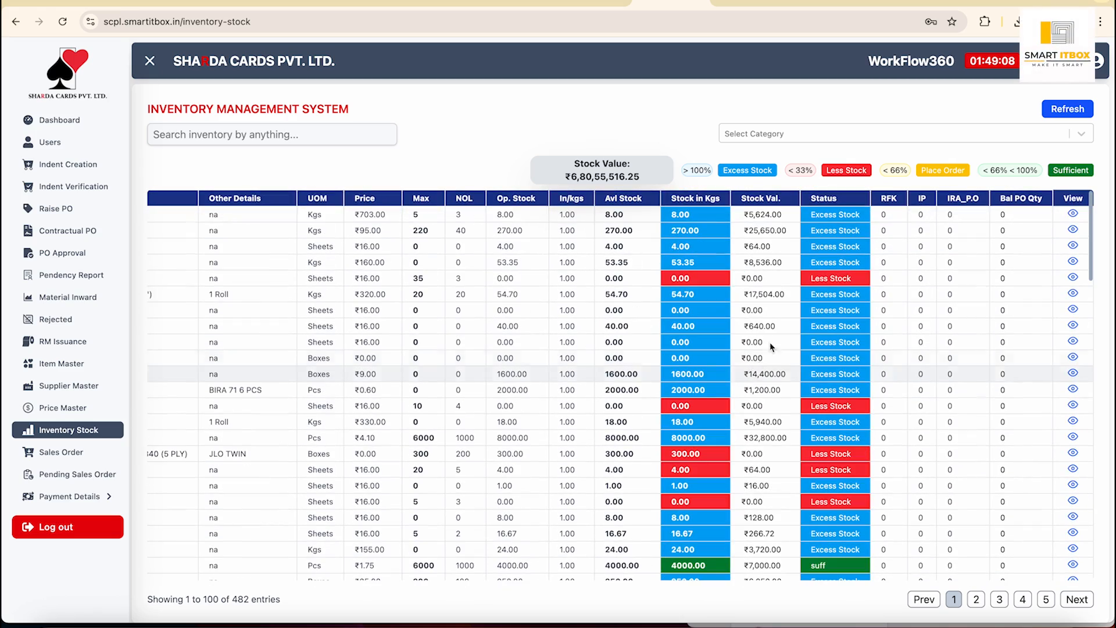
{"action": "left_click", "coordinate": [930, 136]}
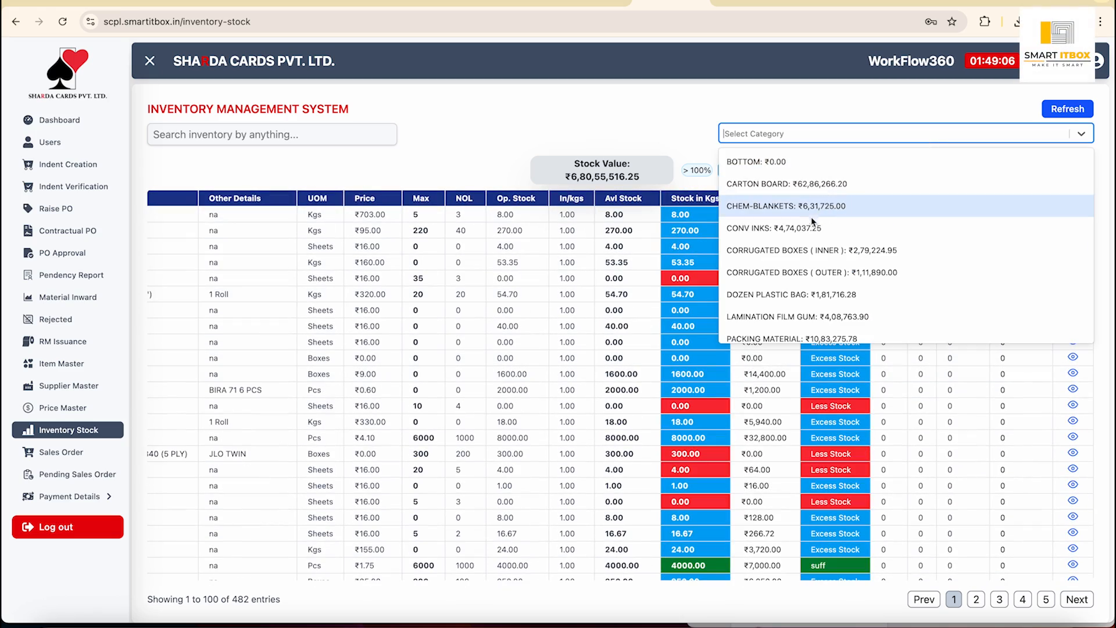
{"action": "left_click", "coordinate": [785, 233]}
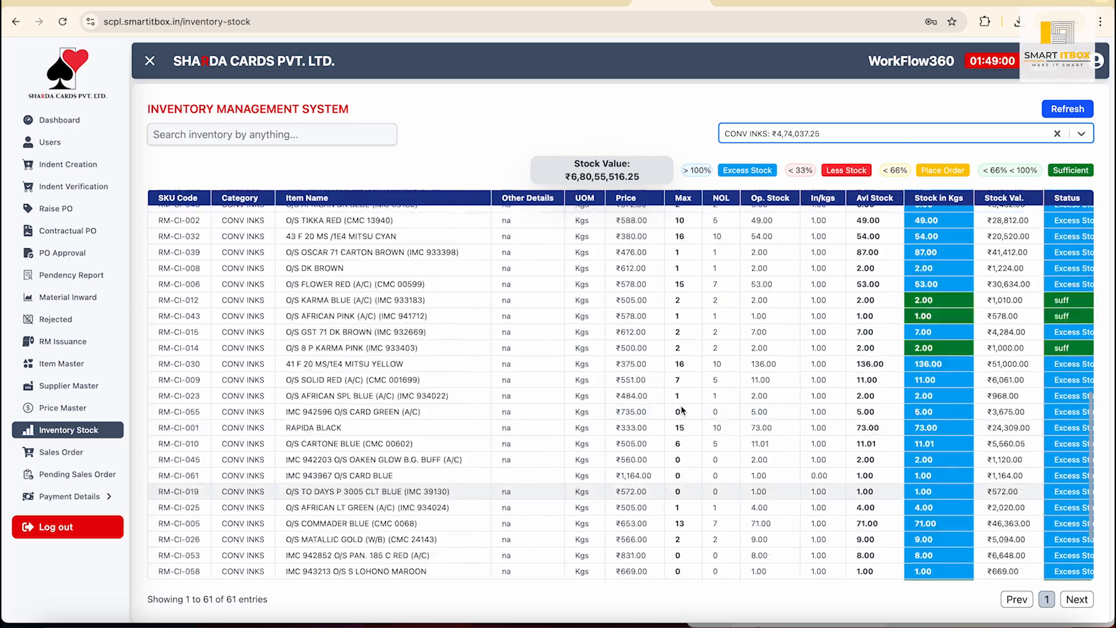
{"action": "scroll", "coordinate": [682, 406], "scroll_direction": "right", "scroll_amount": 4}
{"action": "scroll", "coordinate": [682, 406], "scroll_direction": "left", "scroll_amount": 4}
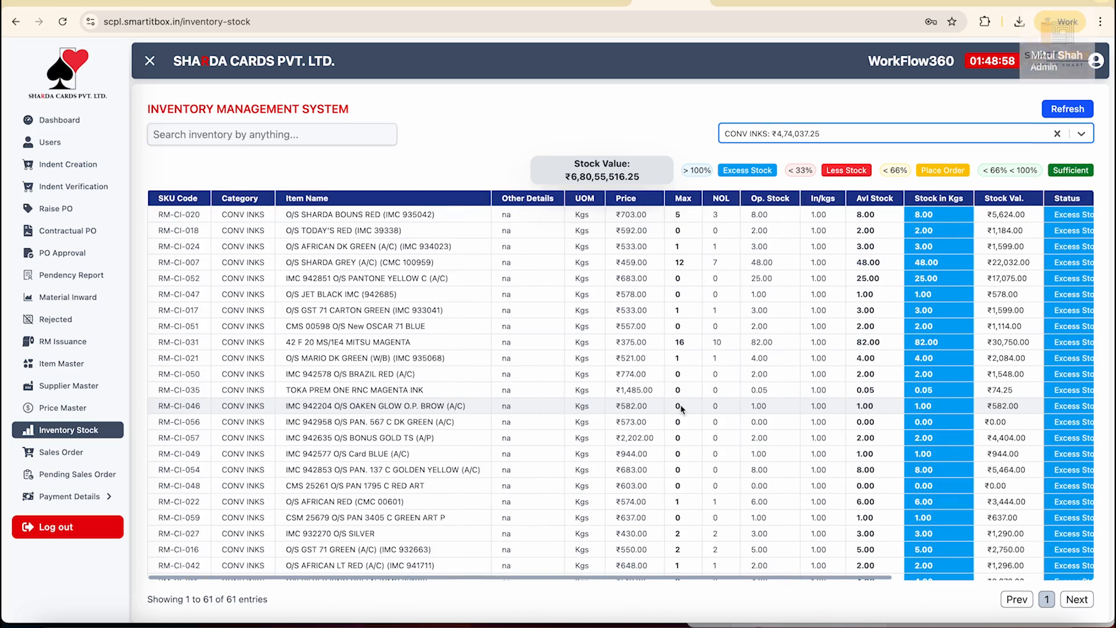
{"action": "scroll", "coordinate": [681, 406], "scroll_direction": "up", "scroll_amount": 1}
{"action": "left_click", "coordinate": [1057, 134]}
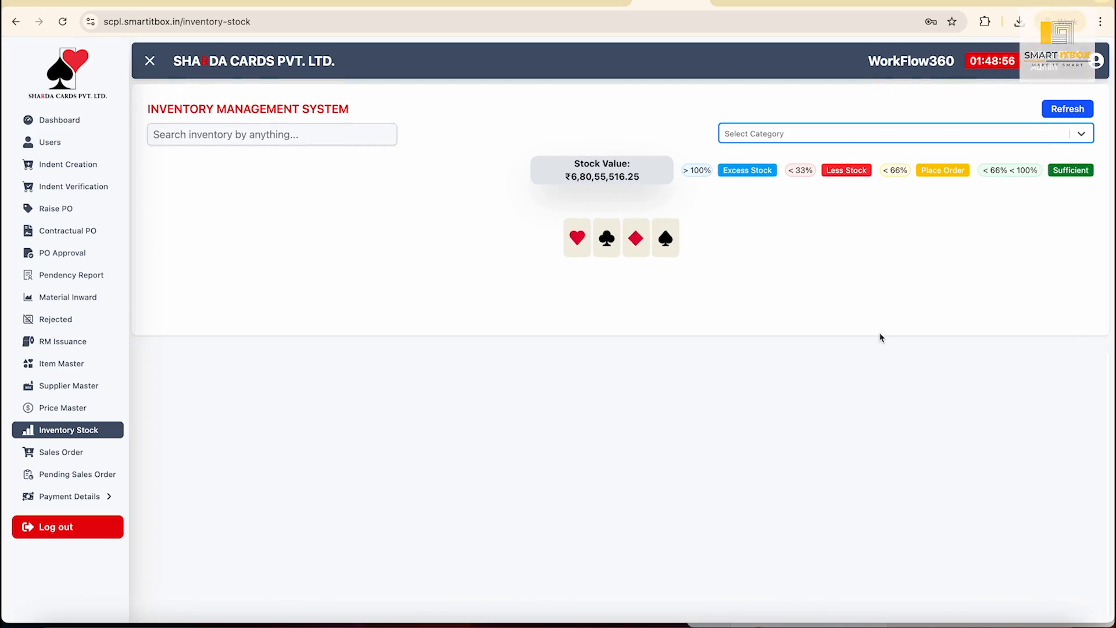
{"action": "scroll", "coordinate": [920, 367], "scroll_direction": "right", "scroll_amount": 10}
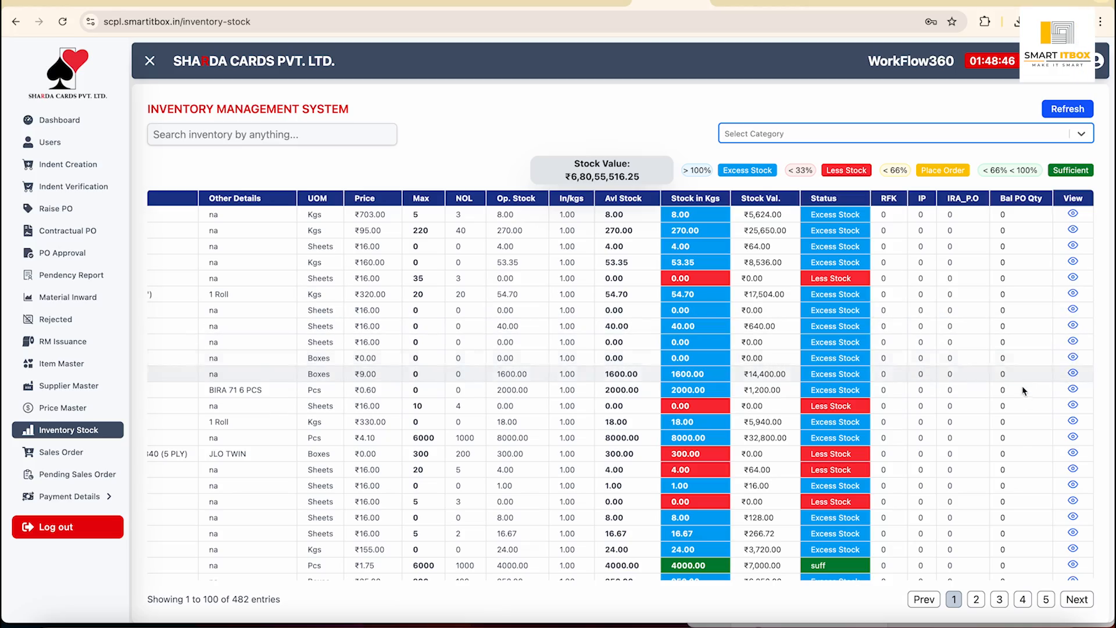
{"action": "scroll", "coordinate": [1021, 386], "scroll_direction": "down", "scroll_amount": 10}
{"action": "scroll", "coordinate": [1019, 445], "scroll_direction": "down", "scroll_amount": 10}
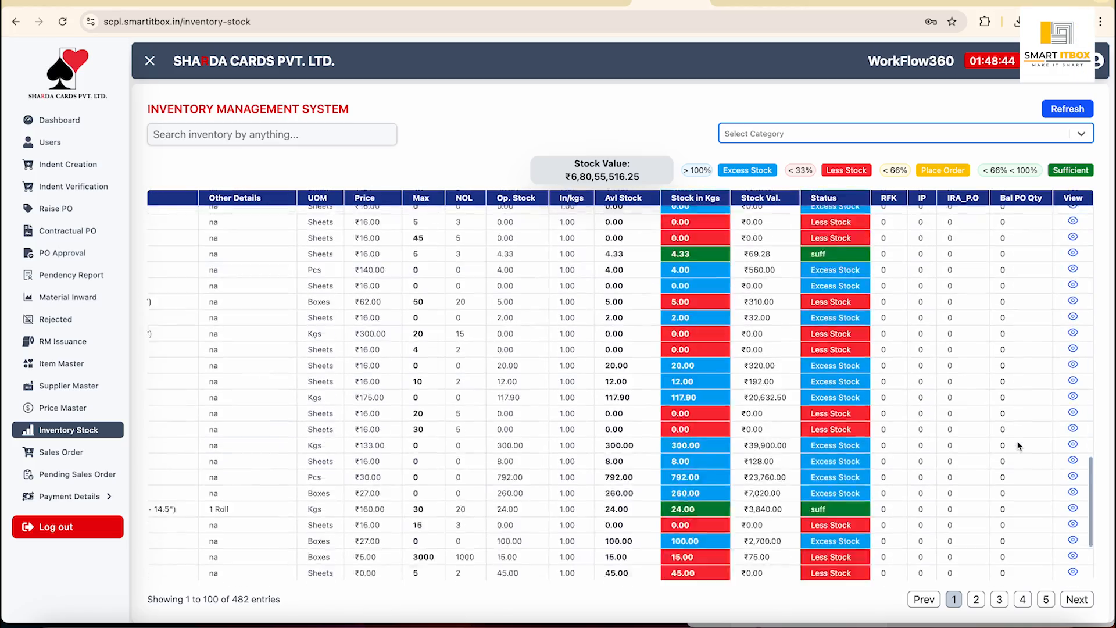
{"action": "scroll", "coordinate": [1019, 446], "scroll_direction": "up", "scroll_amount": 10}
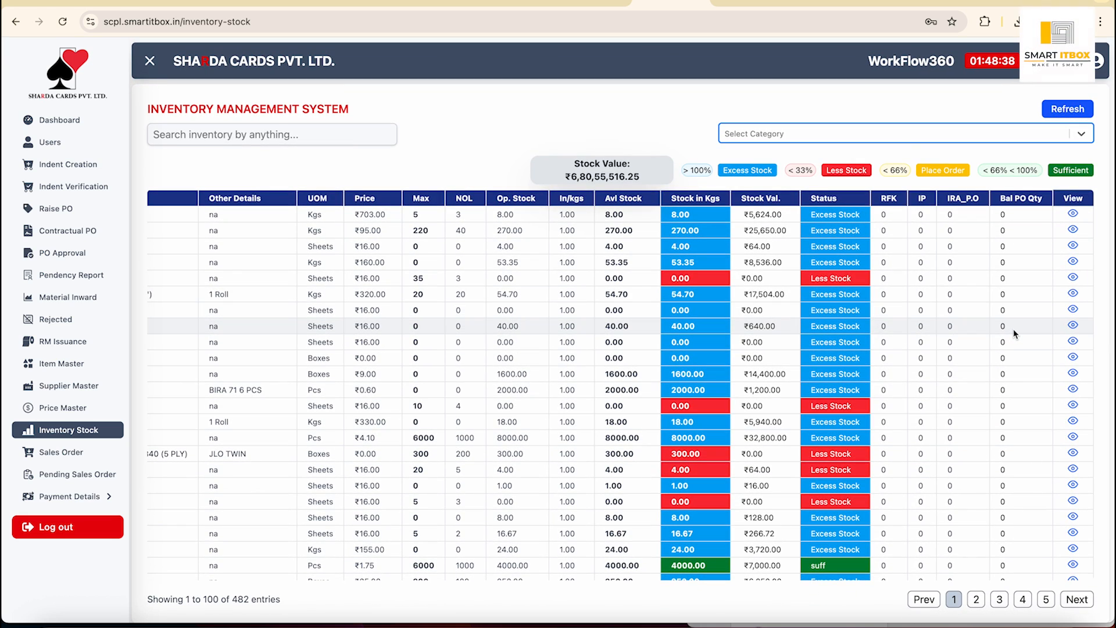
{"action": "left_click", "coordinate": [70, 274]}
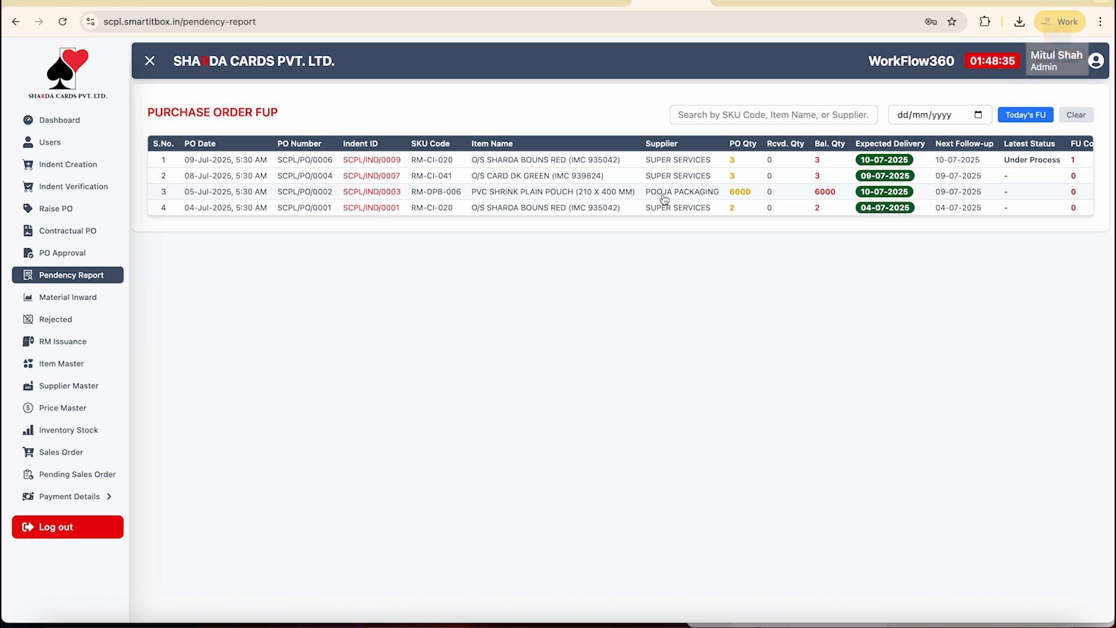
{"action": "double_click", "coordinate": [451, 194]}
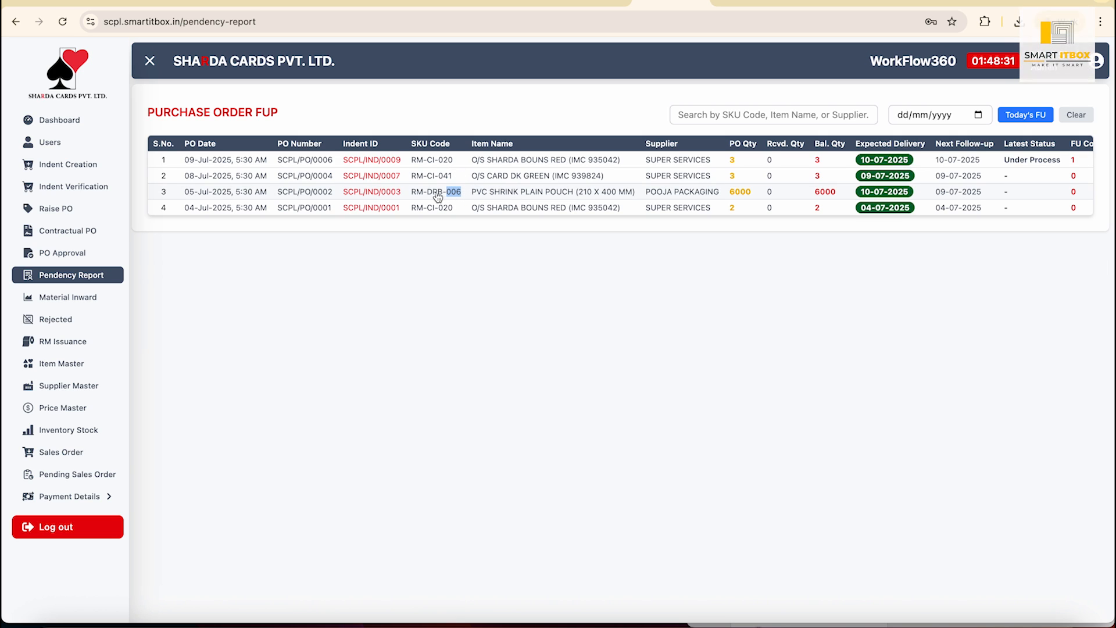
{"action": "left_click_drag", "start_coordinate": [411, 194], "coordinate": [466, 193]}
{"action": "key", "text": "ctrl+c"}
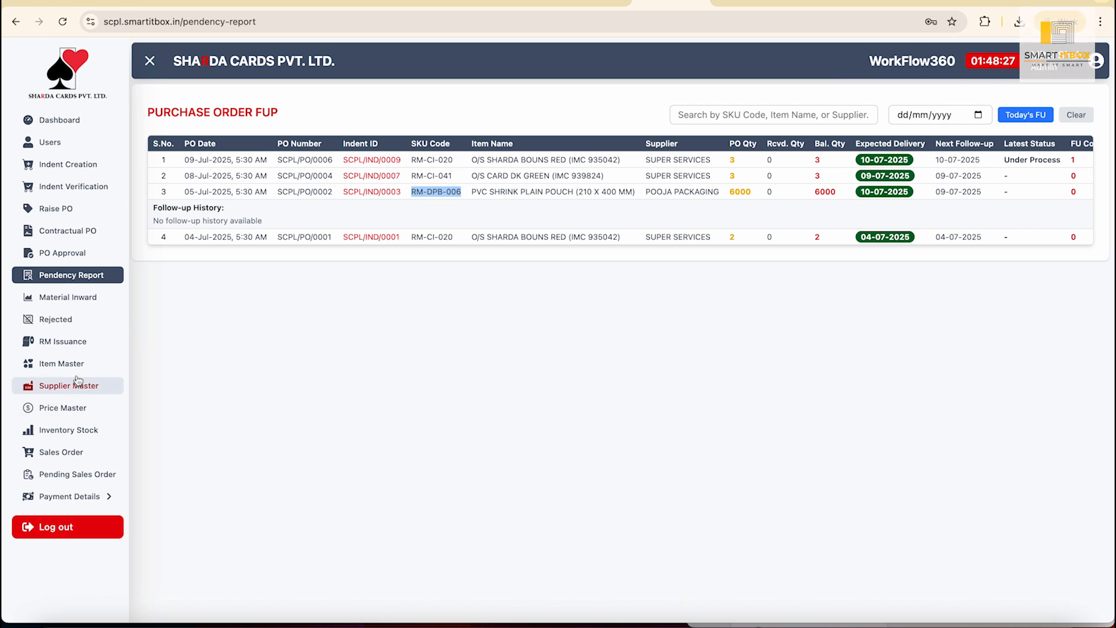
{"action": "left_click", "coordinate": [69, 430]}
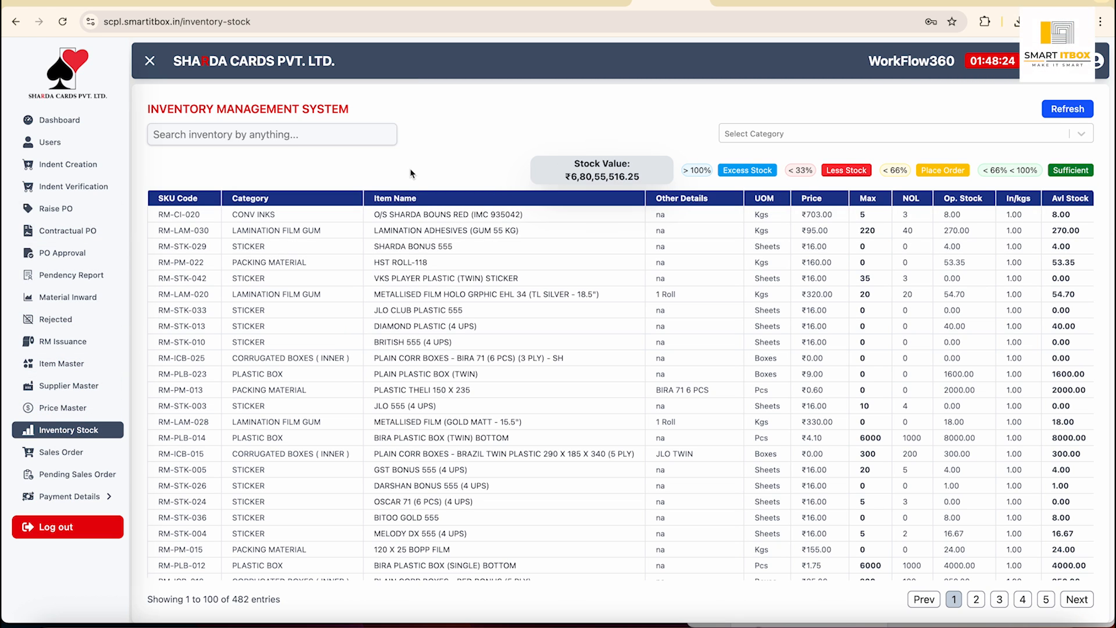
{"action": "left_click", "coordinate": [329, 139]}
{"action": "key", "text": "ctrl+v"}
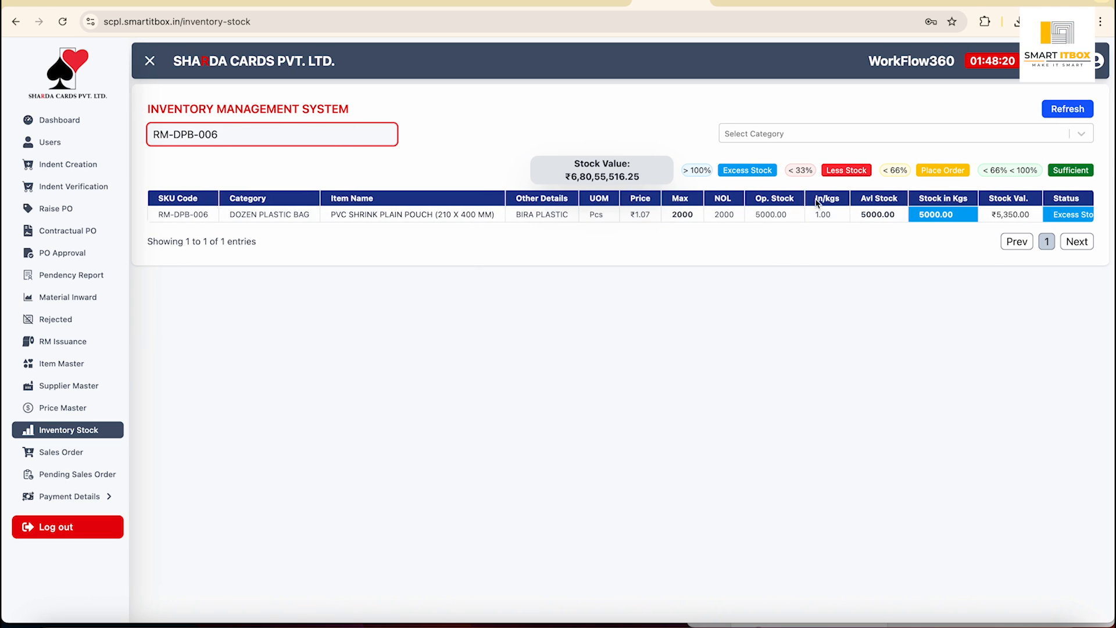
{"action": "scroll", "coordinate": [842, 215], "scroll_direction": "right", "scroll_amount": 4}
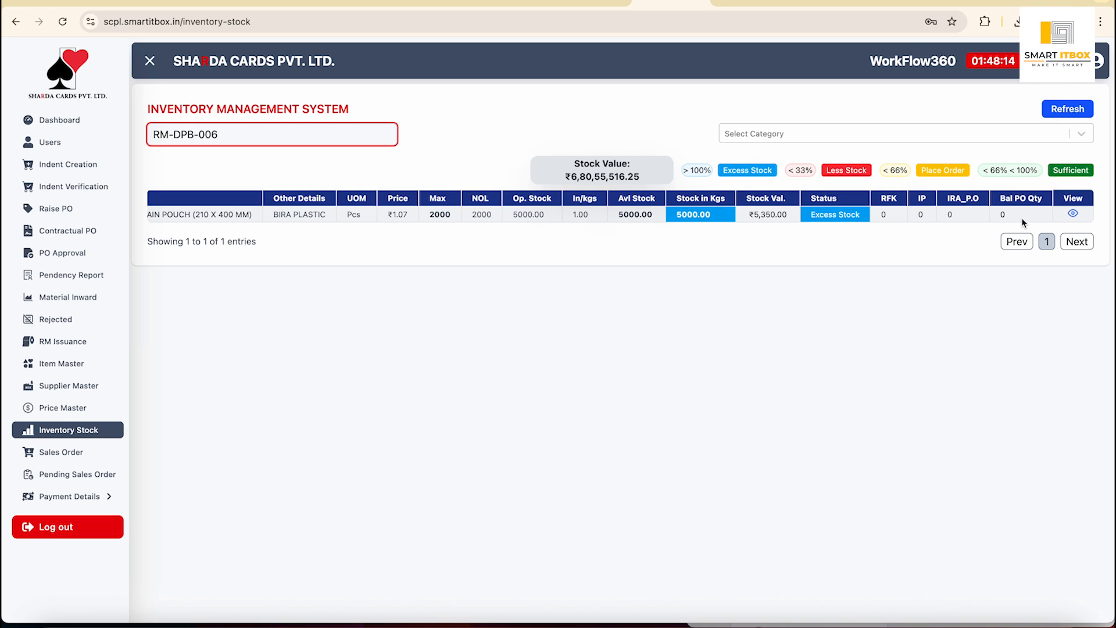
{"action": "left_click", "coordinate": [1073, 212]}
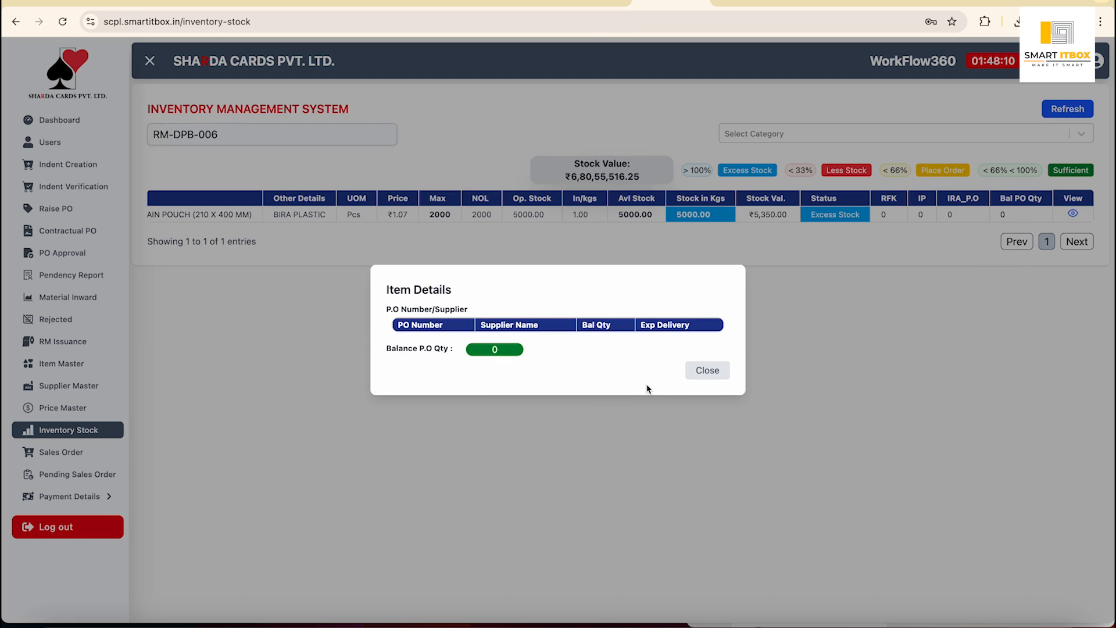
{"action": "left_click", "coordinate": [702, 374]}
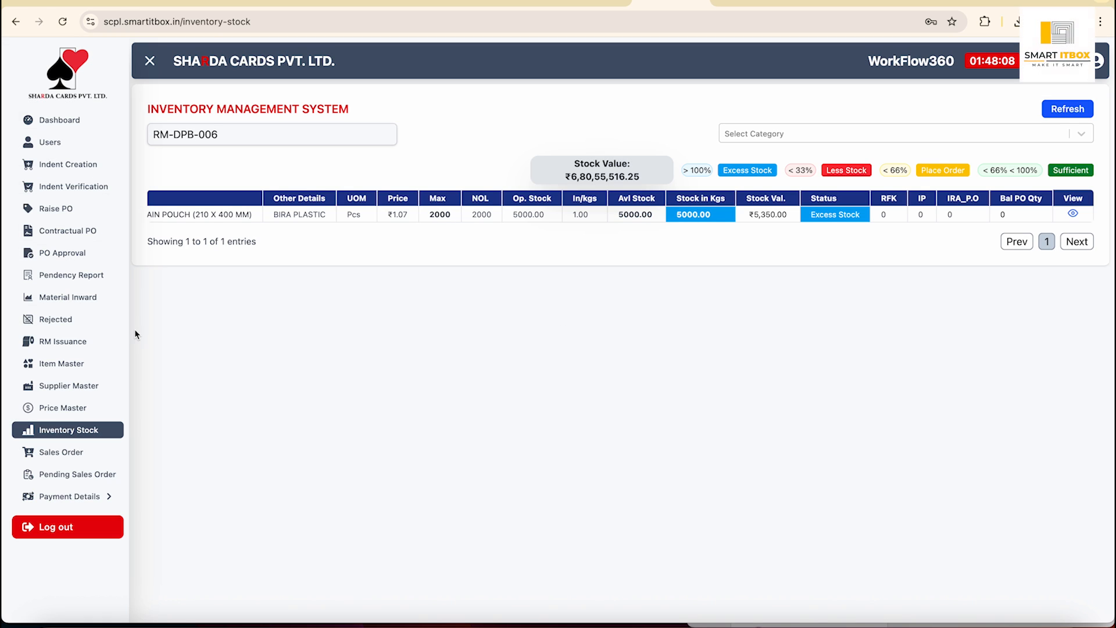
{"action": "left_click", "coordinate": [76, 275]}
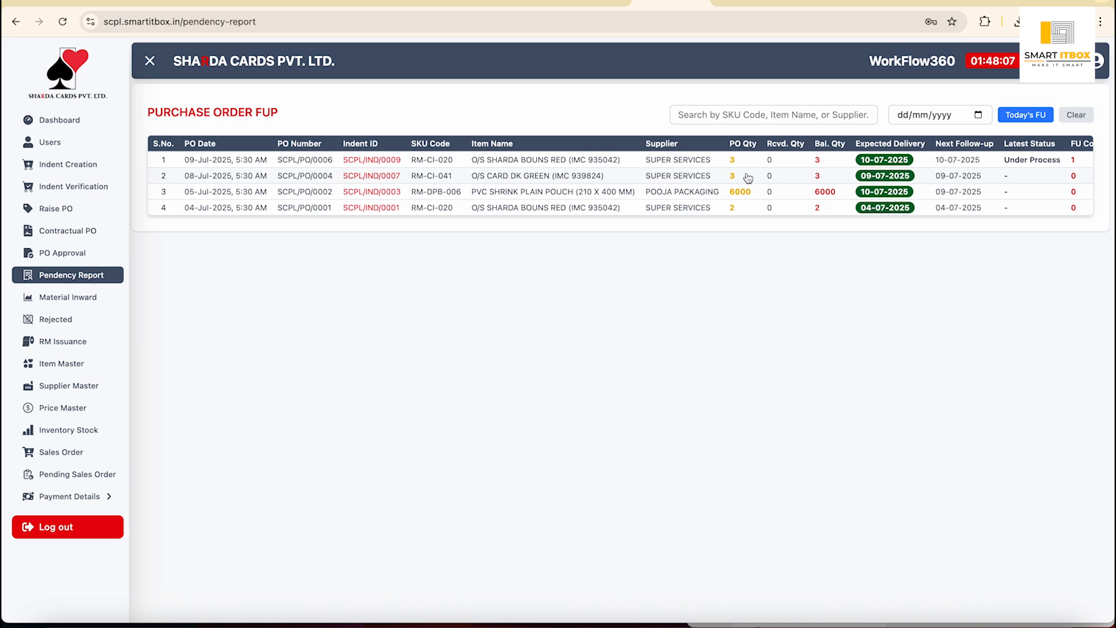
{"action": "scroll", "coordinate": [750, 178], "scroll_direction": "right", "scroll_amount": 2}
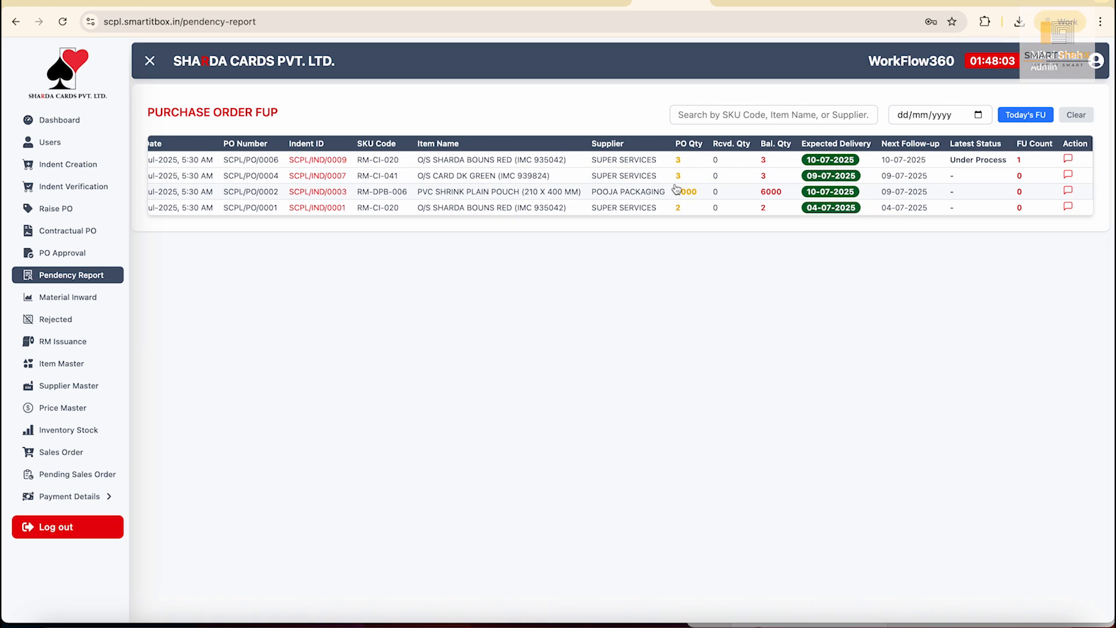
{"action": "scroll", "coordinate": [676, 189], "scroll_direction": "left", "scroll_amount": 2}
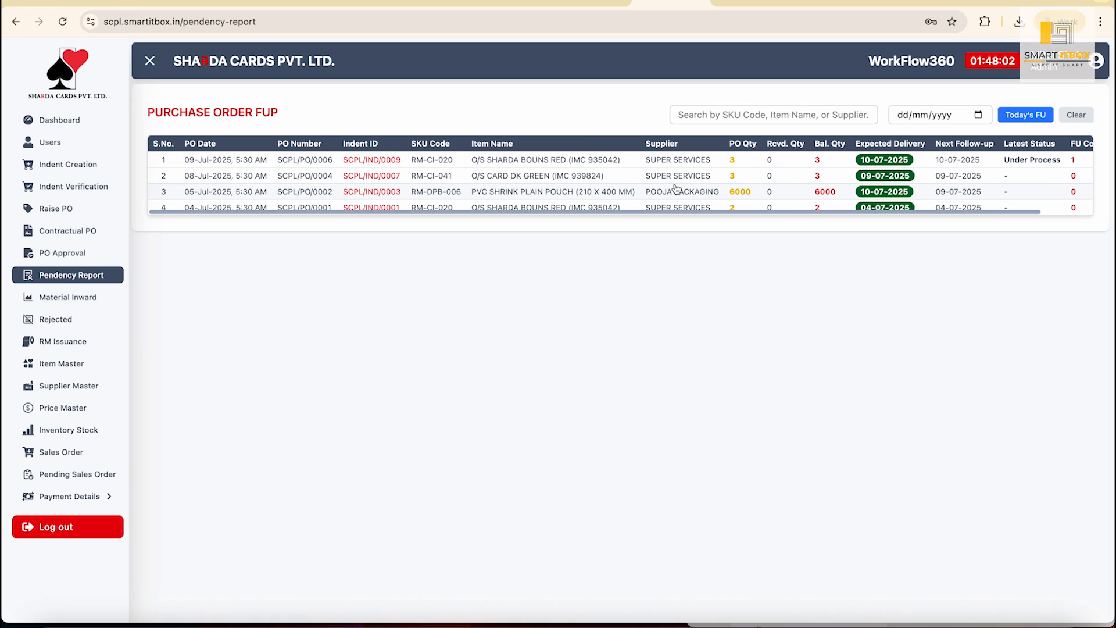
{"action": "left_click", "coordinate": [76, 429]}
{"action": "scroll", "coordinate": [824, 365], "scroll_direction": "right", "scroll_amount": 12}
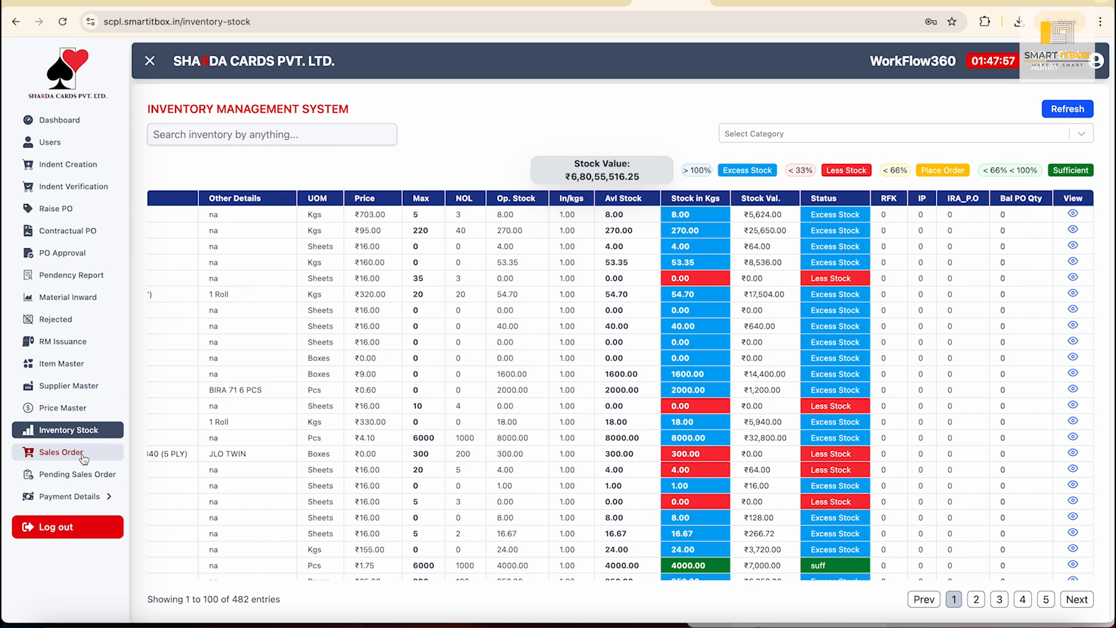
Open the sales order list and scroll across its columns.
{"action": "left_click", "coordinate": [83, 454]}
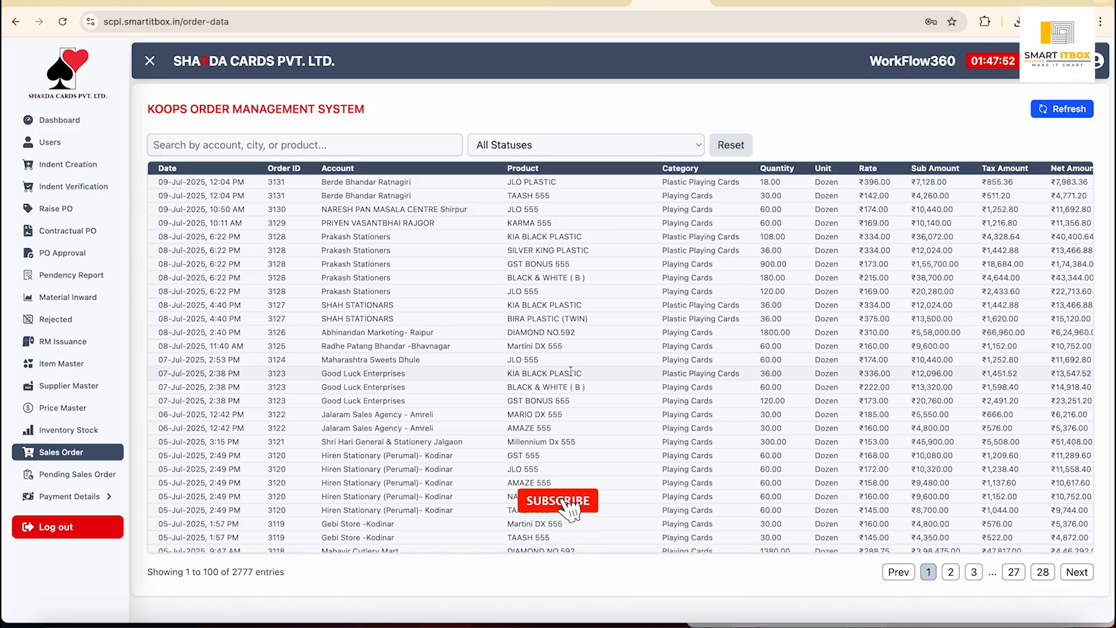
{"action": "scroll", "coordinate": [570, 371], "scroll_direction": "right", "scroll_amount": 3}
{"action": "scroll", "coordinate": [570, 371], "scroll_direction": "right", "scroll_amount": 10}
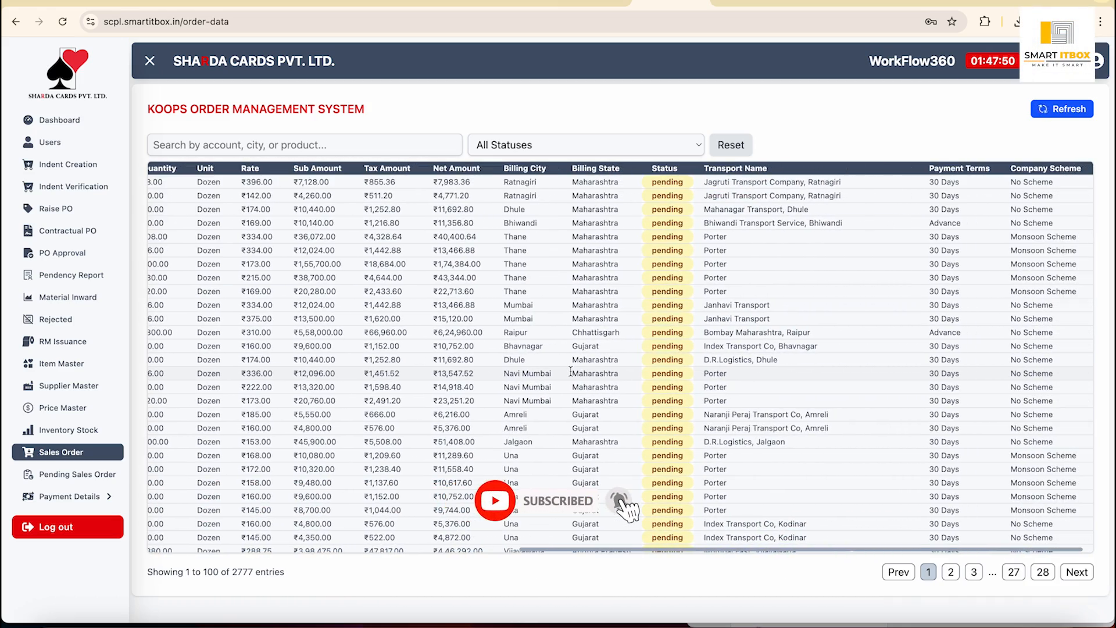
{"action": "scroll", "coordinate": [571, 375], "scroll_direction": "left", "scroll_amount": 13}
Open the Pending Sales Order report and search it by a customer's name, then clear it.
{"action": "left_click", "coordinate": [77, 474]}
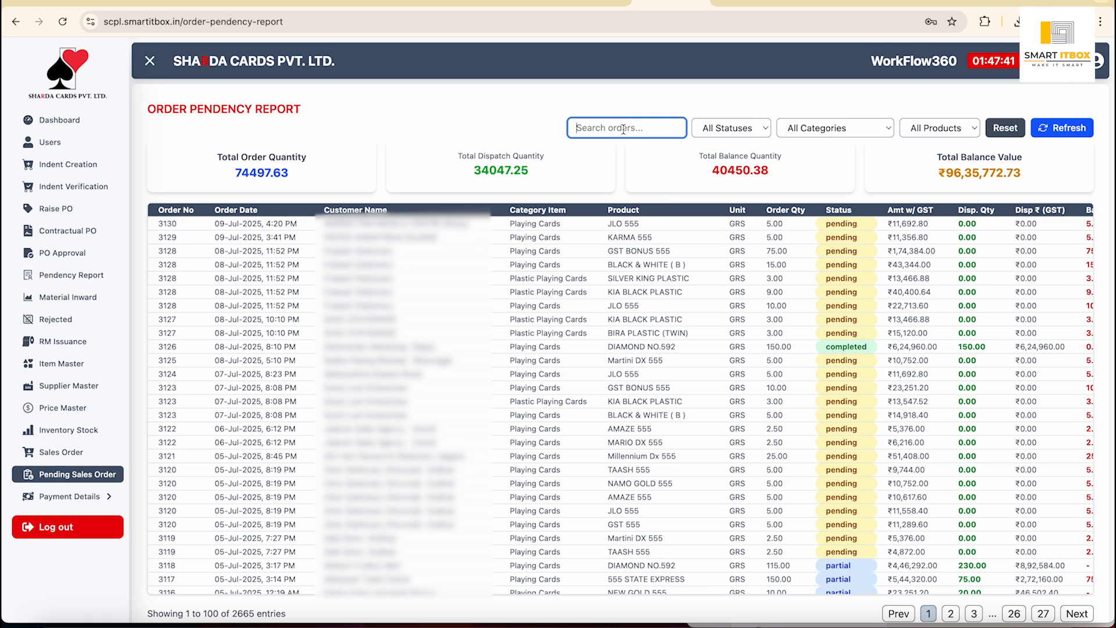
{"action": "type", "text": "gebi"}
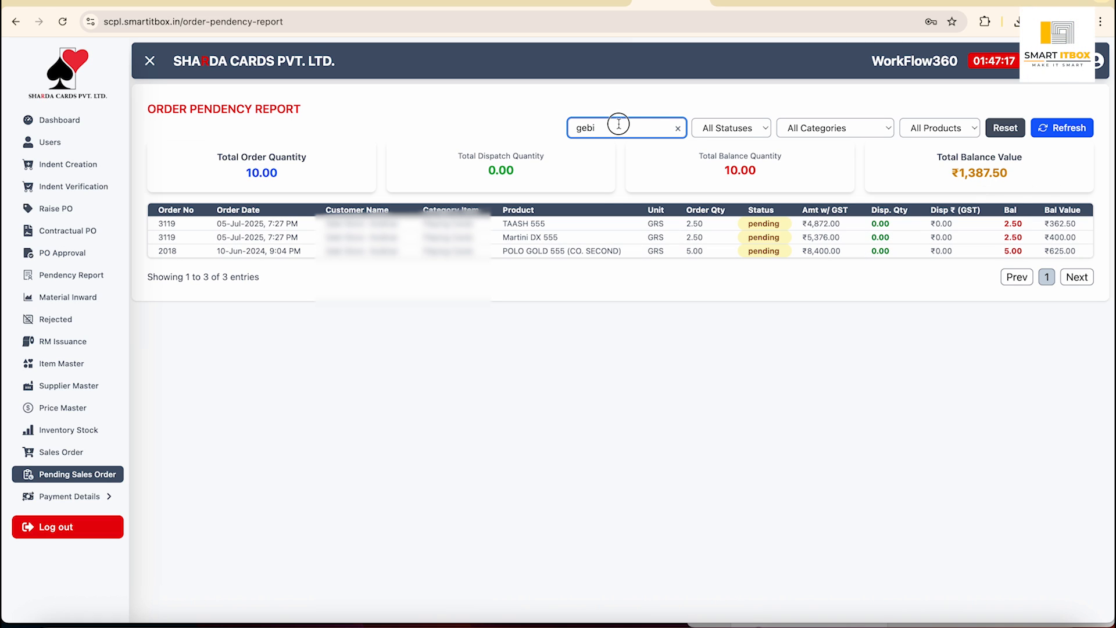
{"action": "key", "text": "BackSpace"}
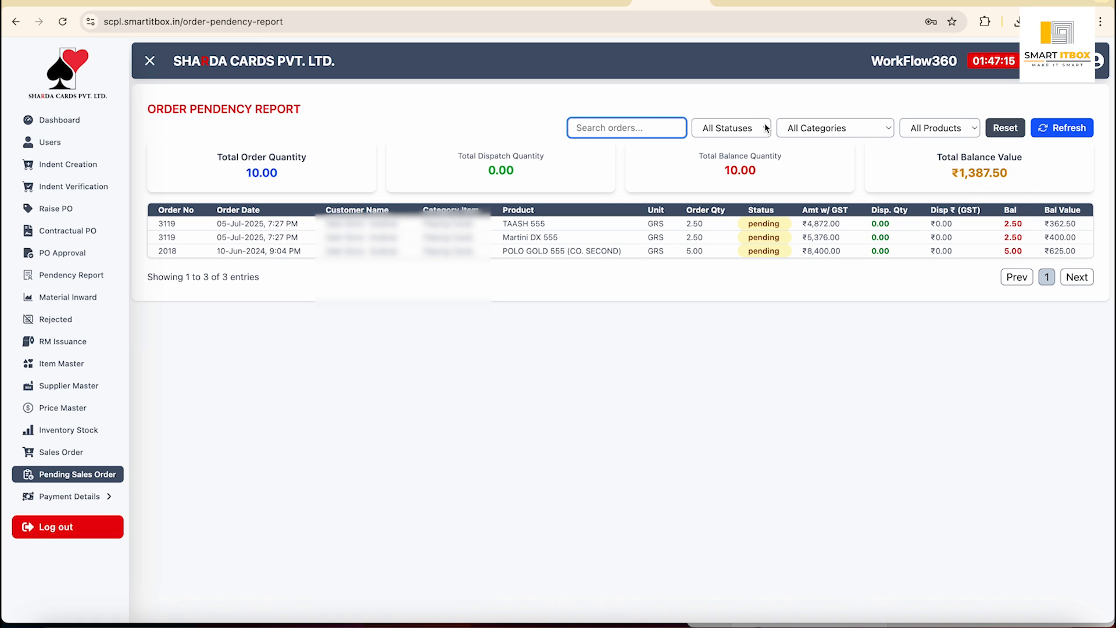
Filter the report to Playing Cards category, trying product ALTO 555 then GST 555.
{"action": "left_click", "coordinate": [832, 130]}
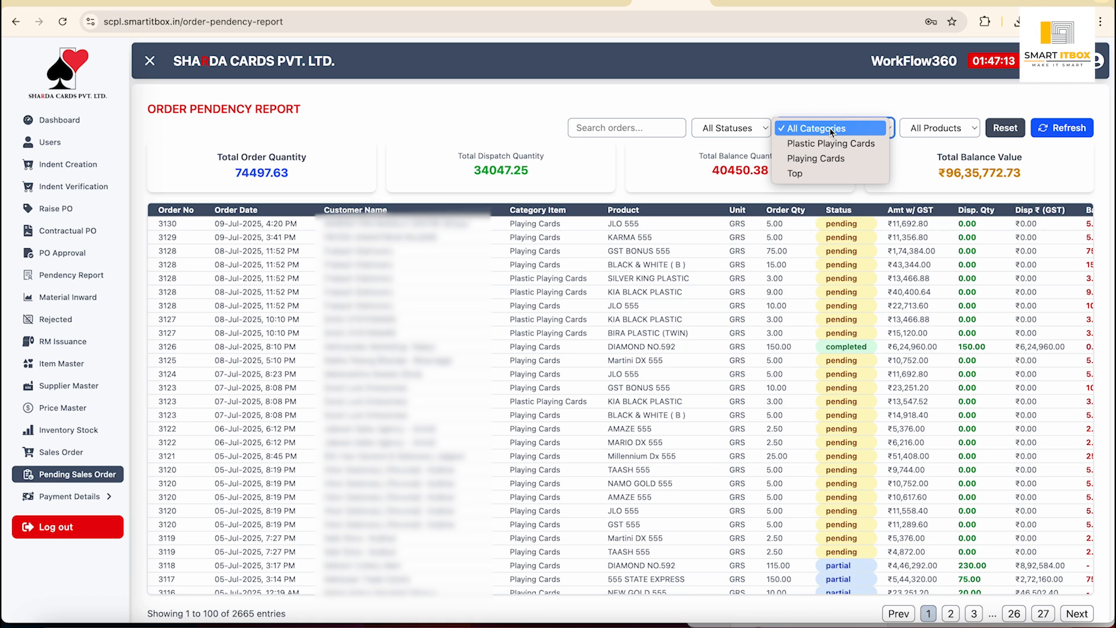
{"action": "left_click", "coordinate": [813, 160]}
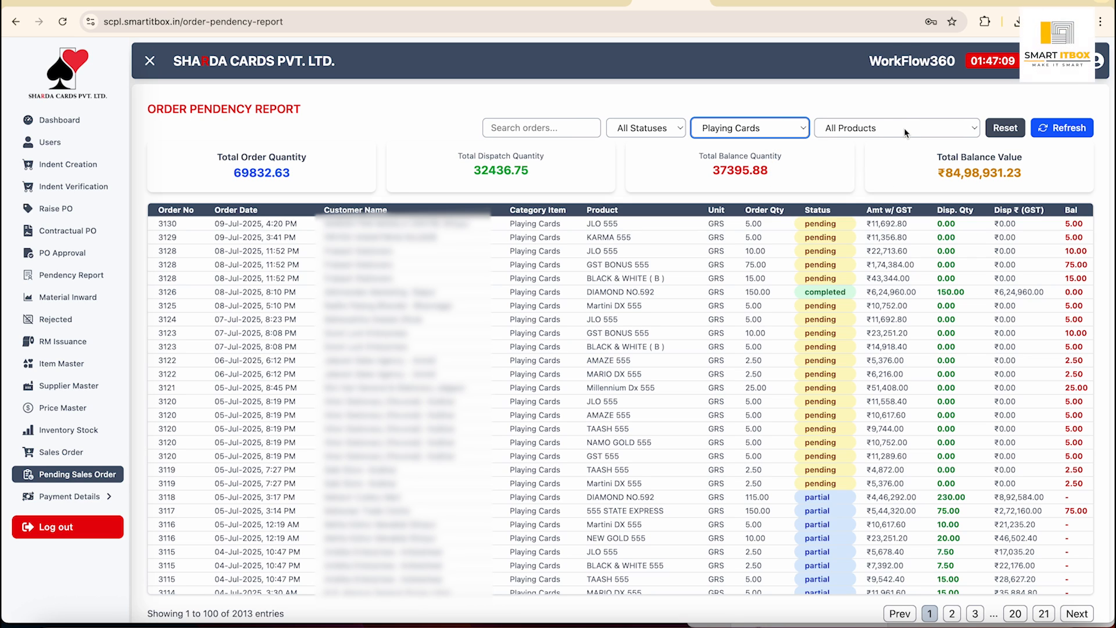
{"action": "left_click", "coordinate": [904, 130]}
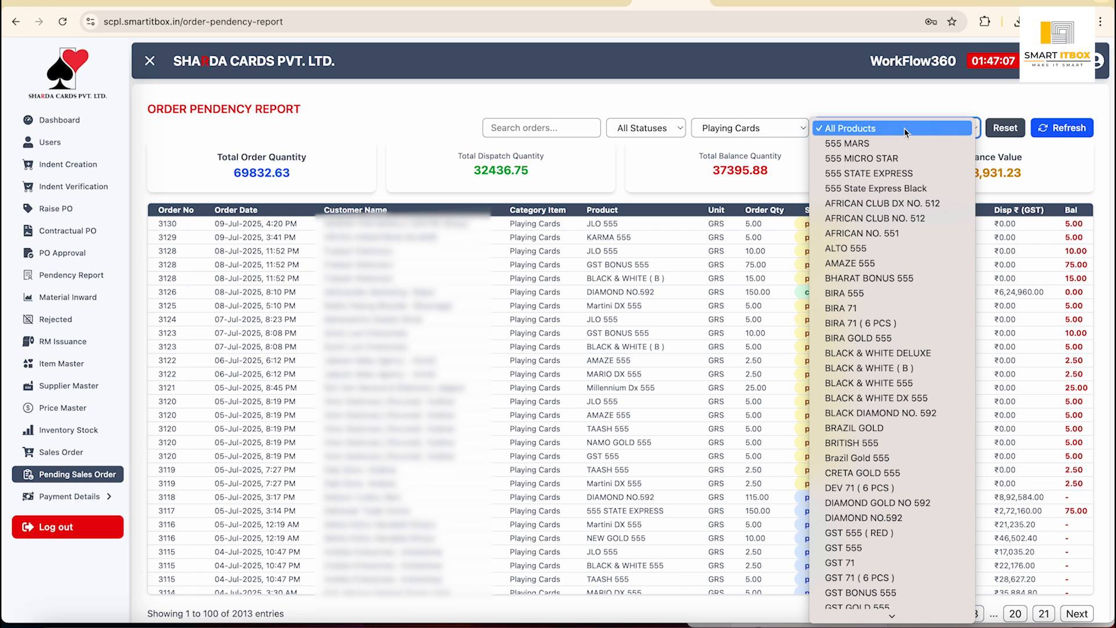
{"action": "left_click", "coordinate": [855, 254]}
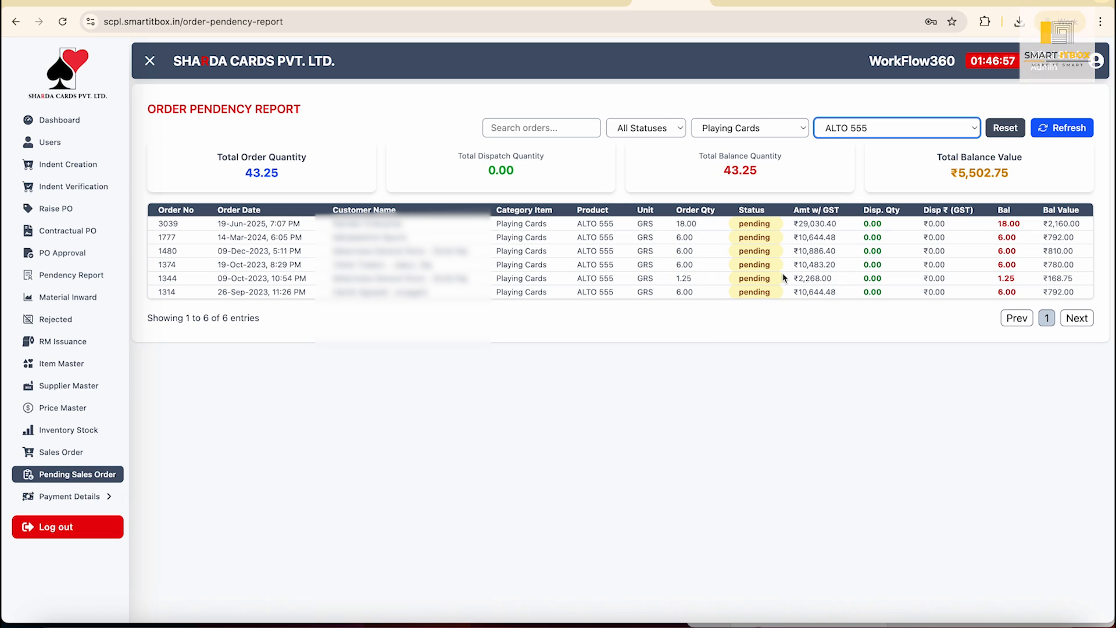
{"action": "left_click", "coordinate": [962, 130]}
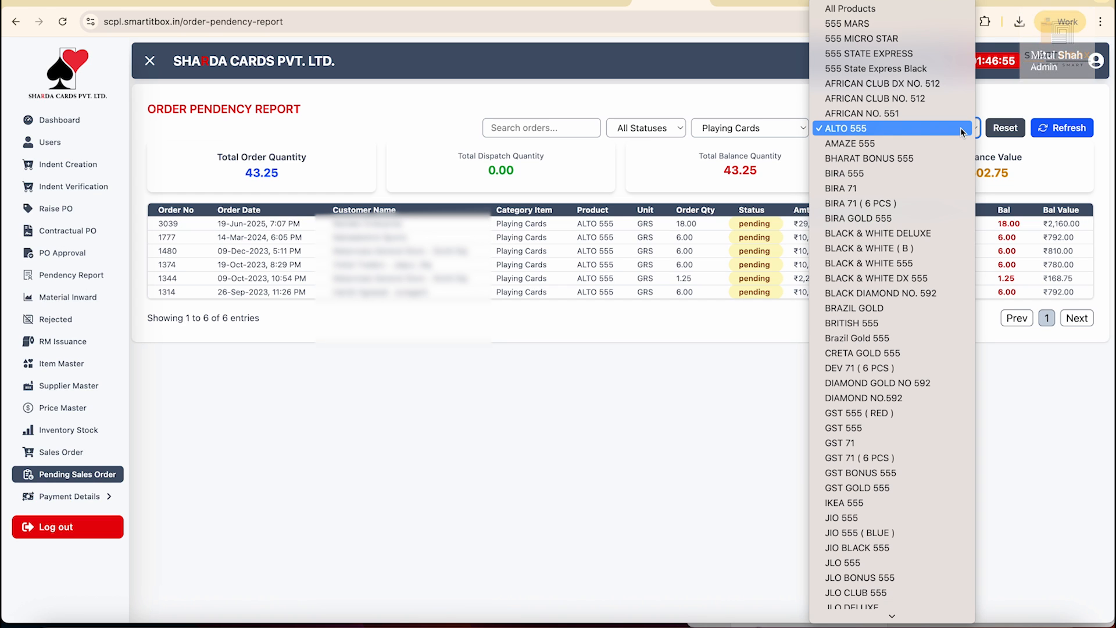
{"action": "left_click", "coordinate": [862, 429]}
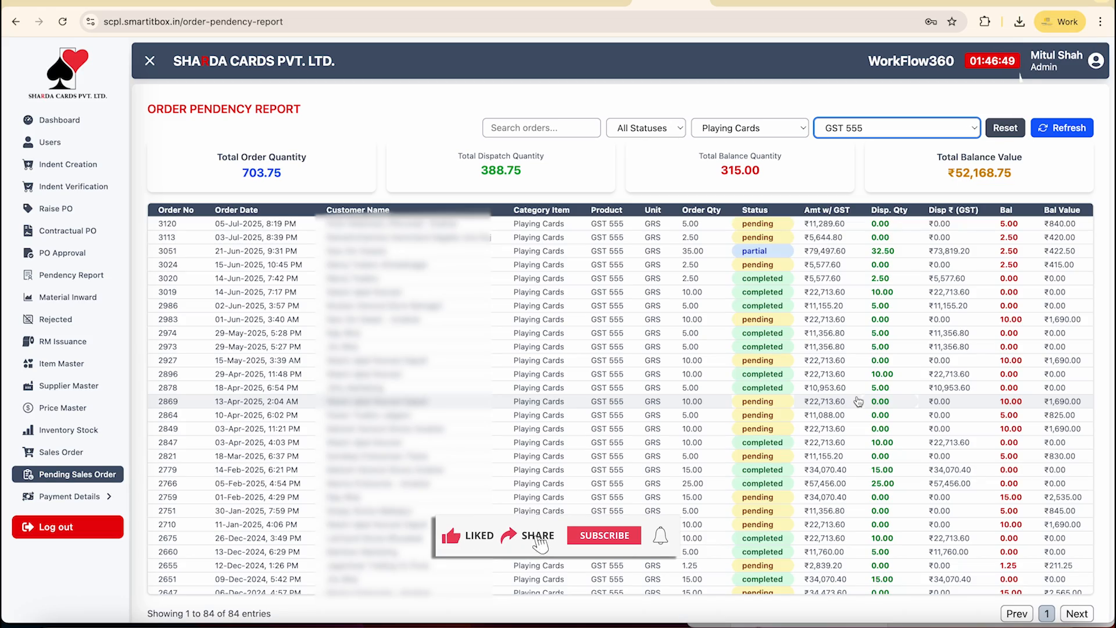
{"action": "scroll", "coordinate": [859, 401], "scroll_direction": "down", "scroll_amount": 12}
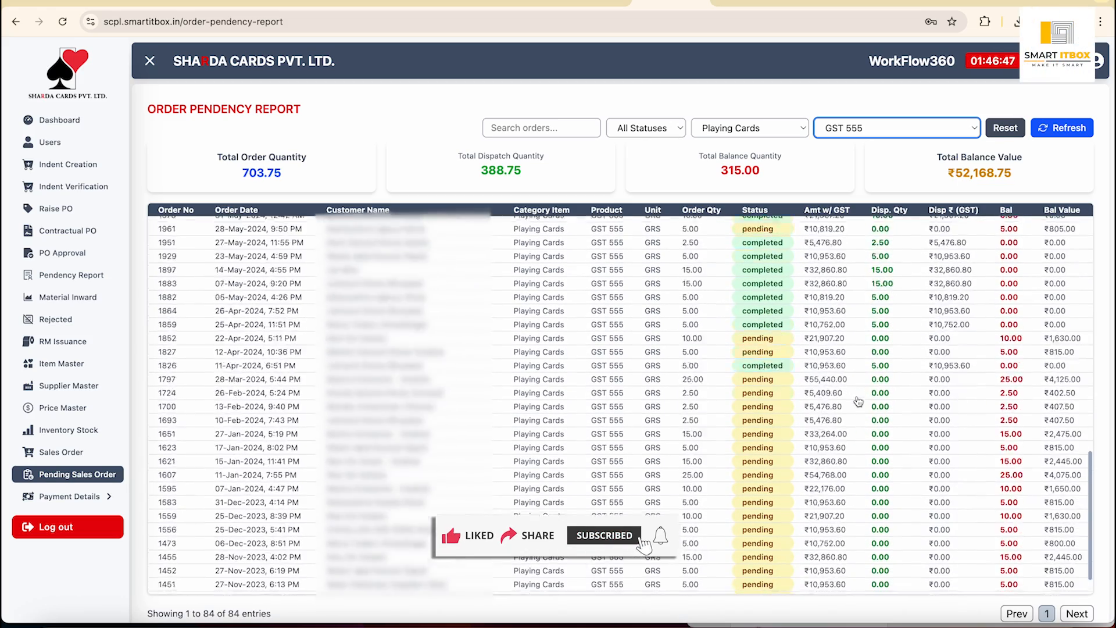
{"action": "scroll", "coordinate": [858, 401], "scroll_direction": "up", "scroll_amount": 12}
Show only Pending orders, then Reset all filters to list all 2665 entries.
{"action": "left_click", "coordinate": [671, 128]}
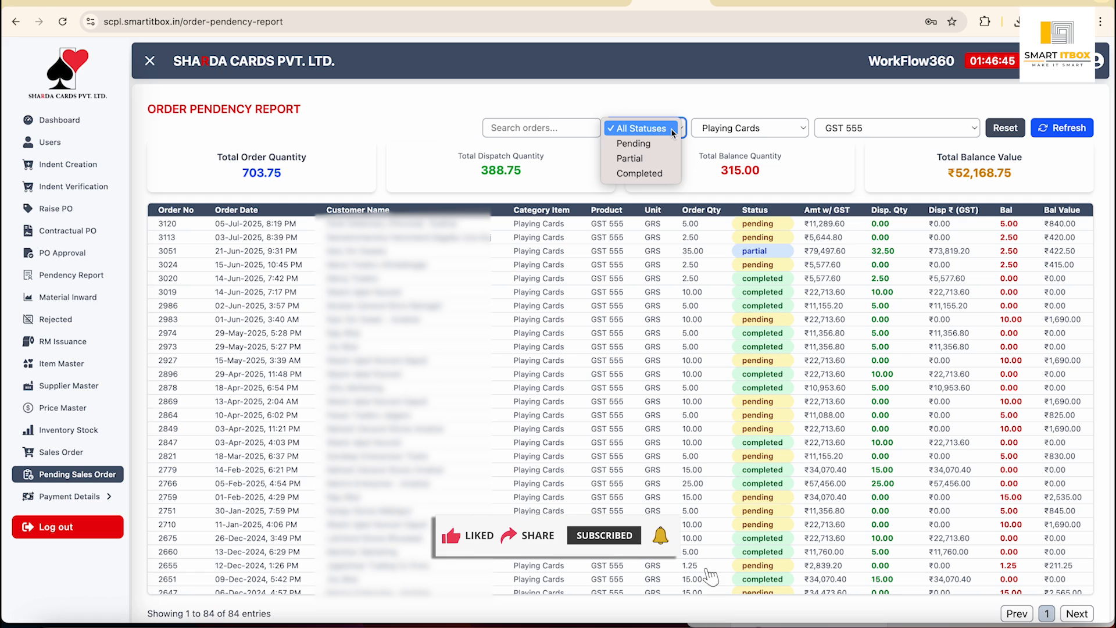
{"action": "left_click", "coordinate": [634, 143]}
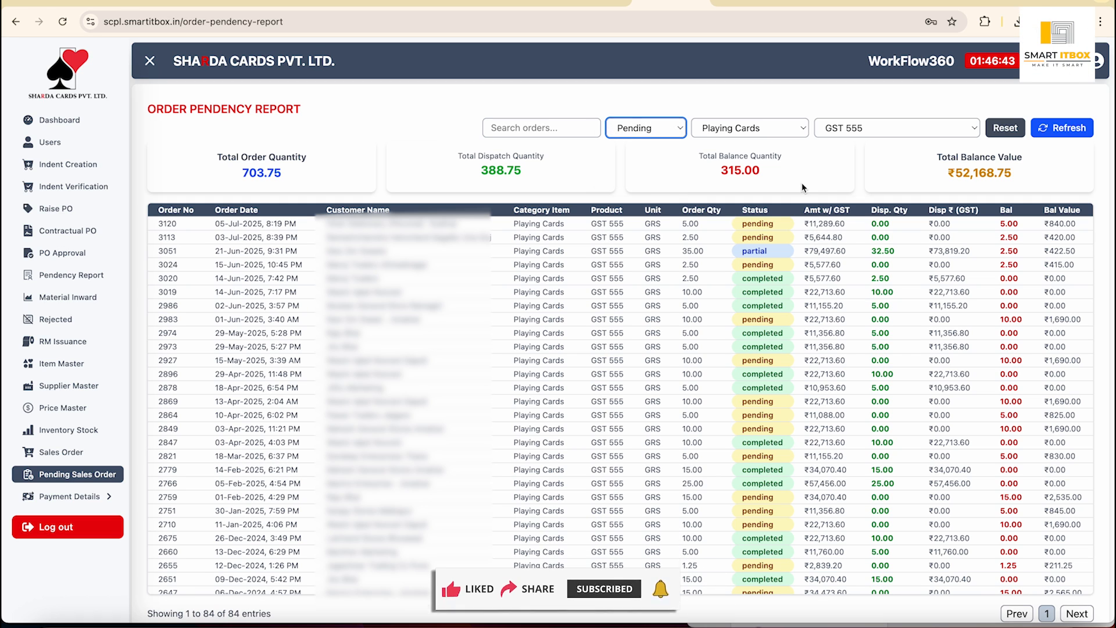
{"action": "scroll", "coordinate": [850, 321], "scroll_direction": "up", "scroll_amount": 1}
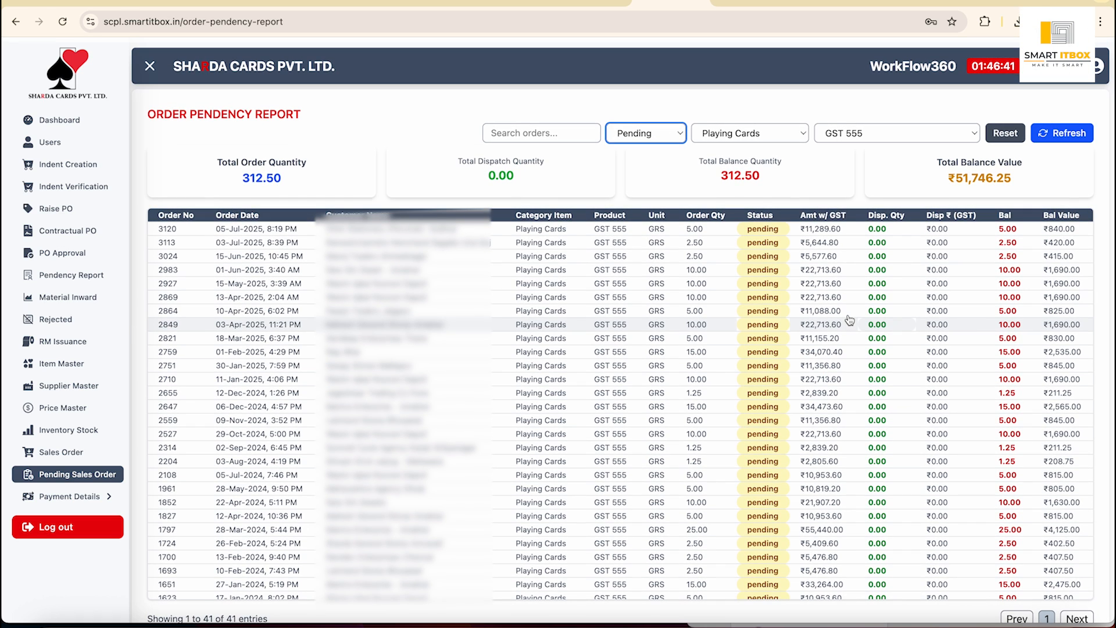
{"action": "scroll", "coordinate": [850, 320], "scroll_direction": "down", "scroll_amount": 1}
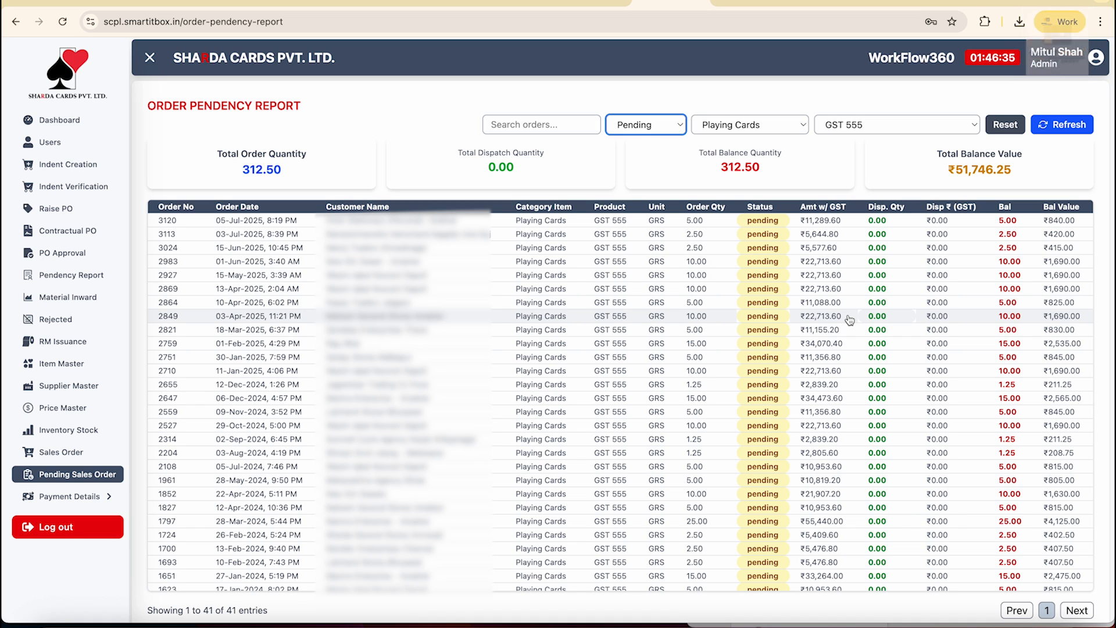
{"action": "scroll", "coordinate": [652, 378], "scroll_direction": "down", "scroll_amount": 3}
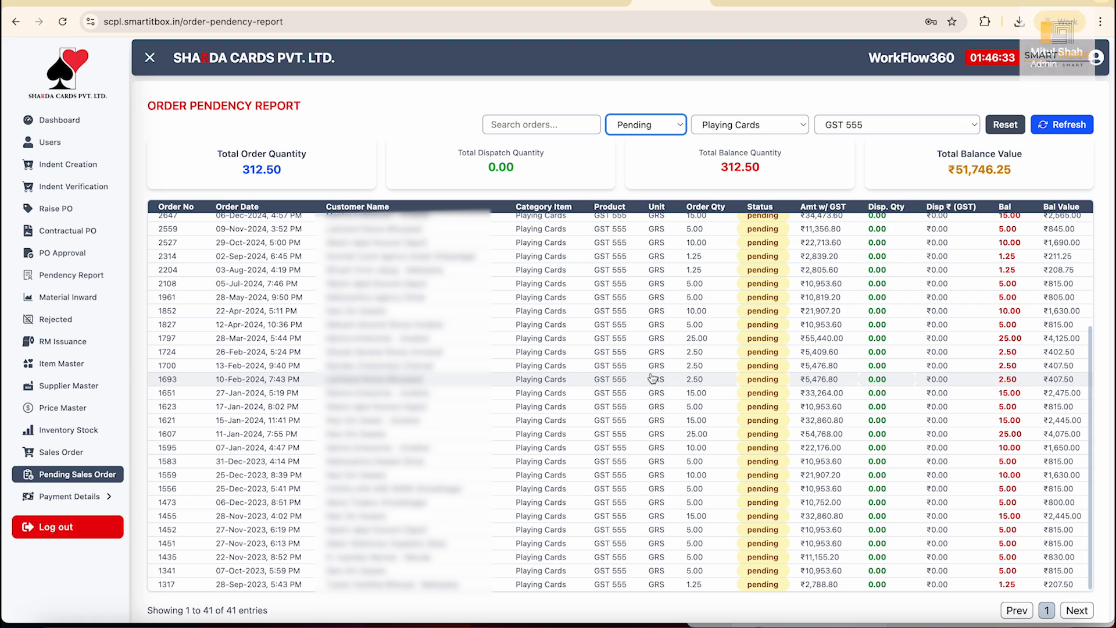
{"action": "scroll", "coordinate": [652, 378], "scroll_direction": "up", "scroll_amount": 3}
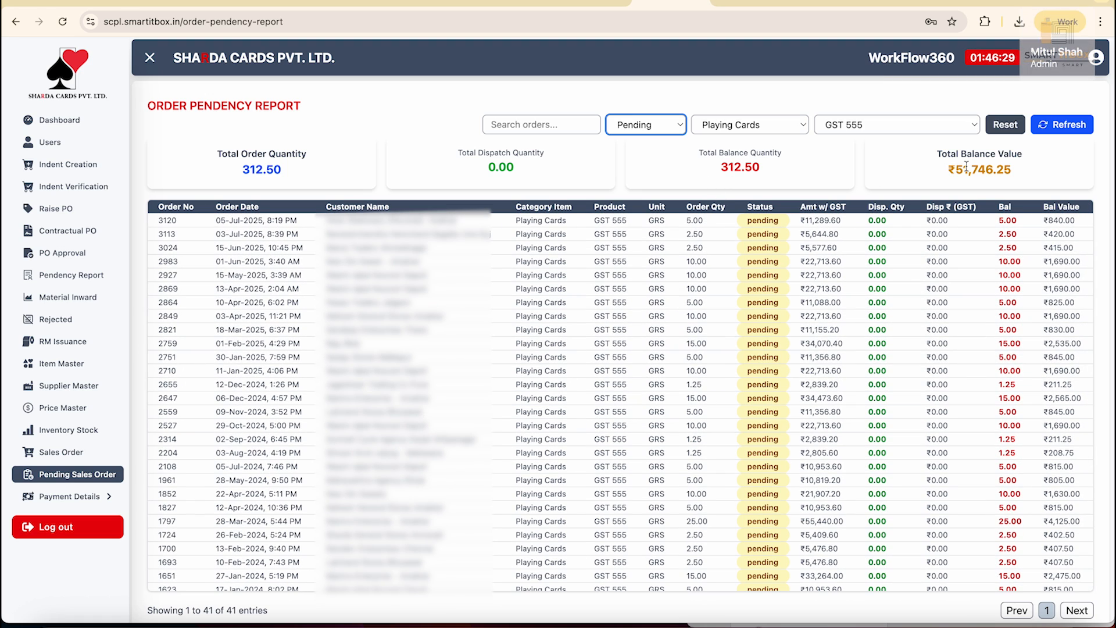
{"action": "left_click", "coordinate": [1005, 124]}
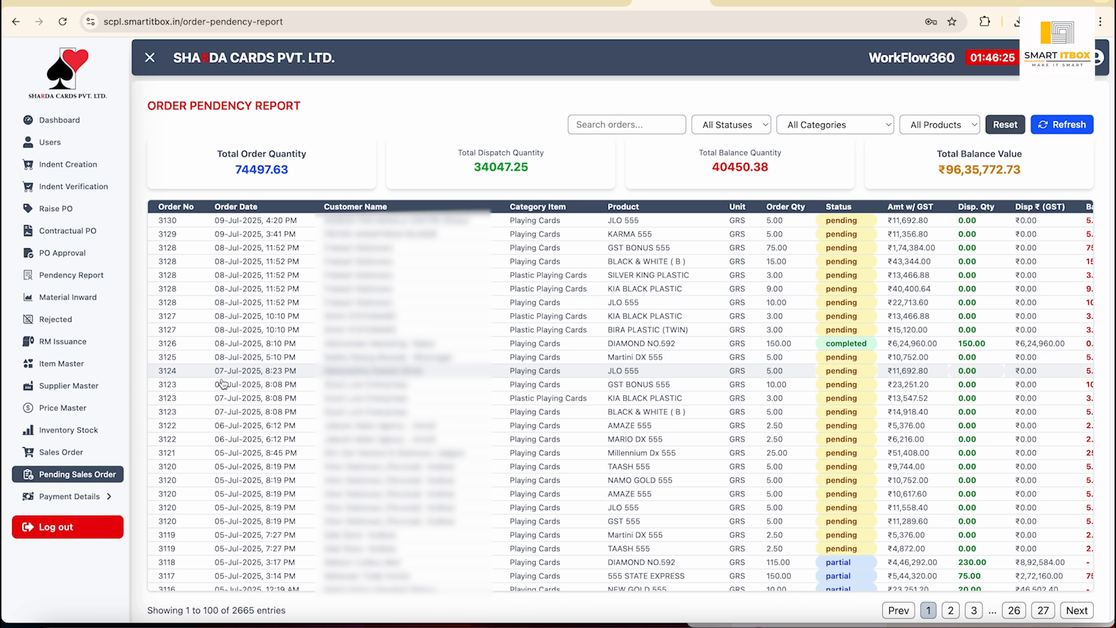
Open Payment FUP under Payment Details, listing 1412 invoices with total balance ₹543293.00.
{"action": "left_click", "coordinate": [70, 495]}
{"action": "scroll", "coordinate": [206, 491], "scroll_direction": "down", "scroll_amount": 1}
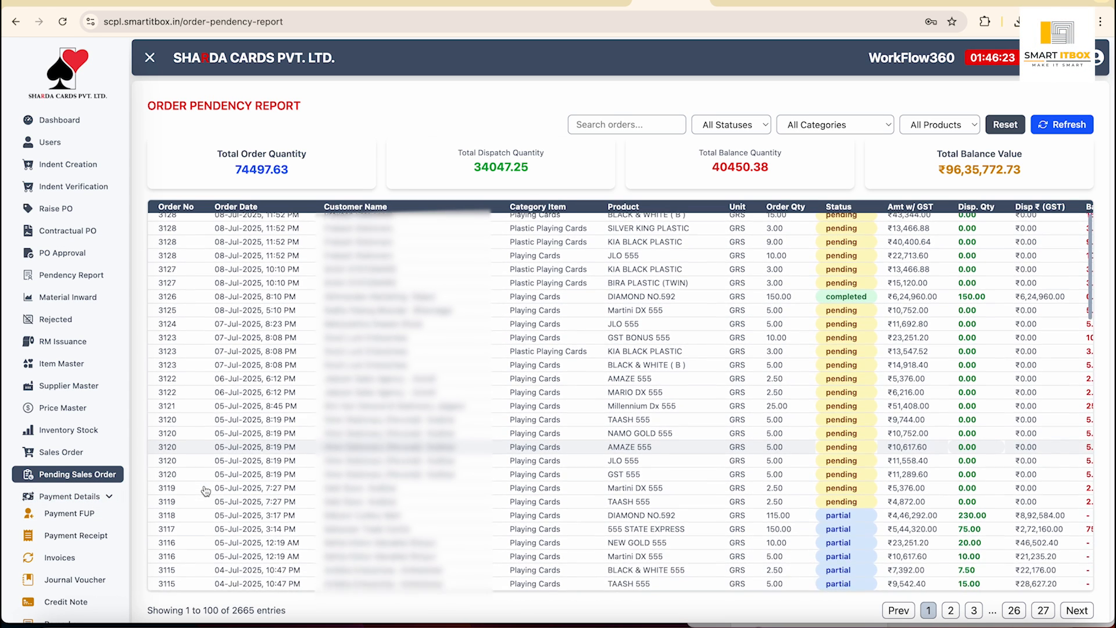
{"action": "scroll", "coordinate": [204, 490], "scroll_direction": "right", "scroll_amount": 1}
{"action": "scroll", "coordinate": [90, 497], "scroll_direction": "down", "scroll_amount": 2}
{"action": "scroll", "coordinate": [299, 434], "scroll_direction": "left", "scroll_amount": 1}
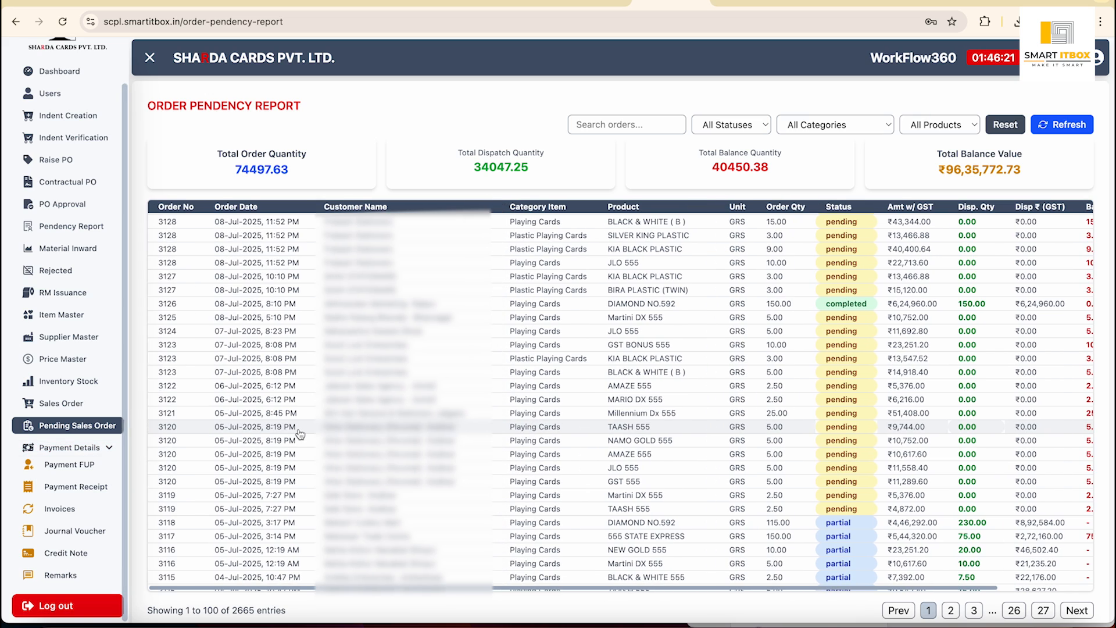
{"action": "left_click", "coordinate": [95, 466]}
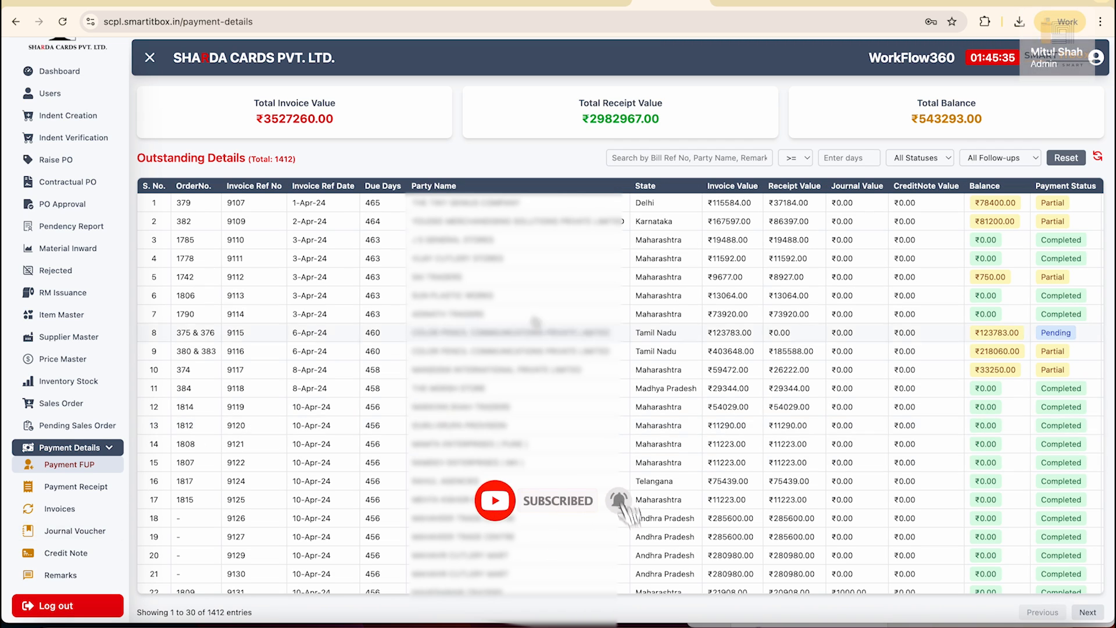
Search the outstanding details by the customer's party name, narrowing the list to 23 invoices.
{"action": "left_click", "coordinate": [703, 160]}
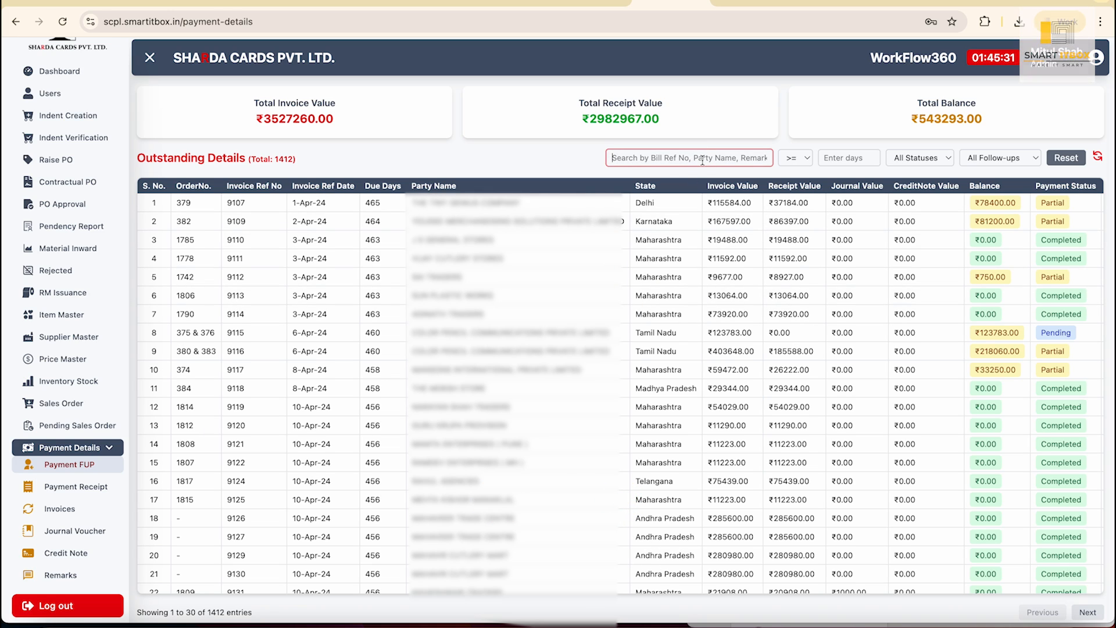
{"action": "type", "text": "rahul"}
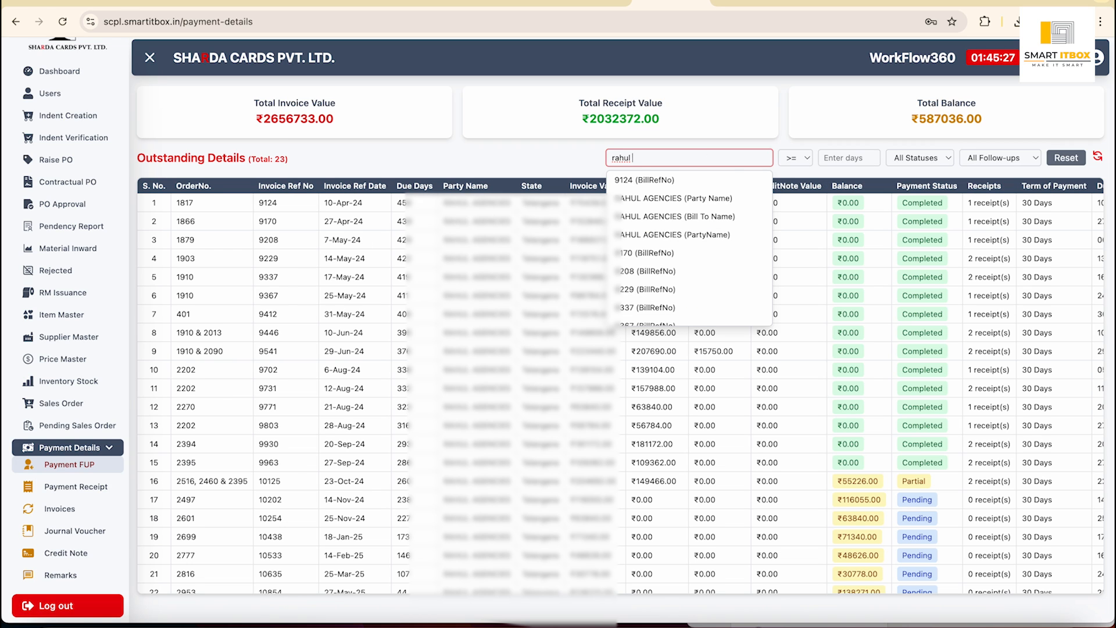
{"action": "left_click", "coordinate": [699, 198]}
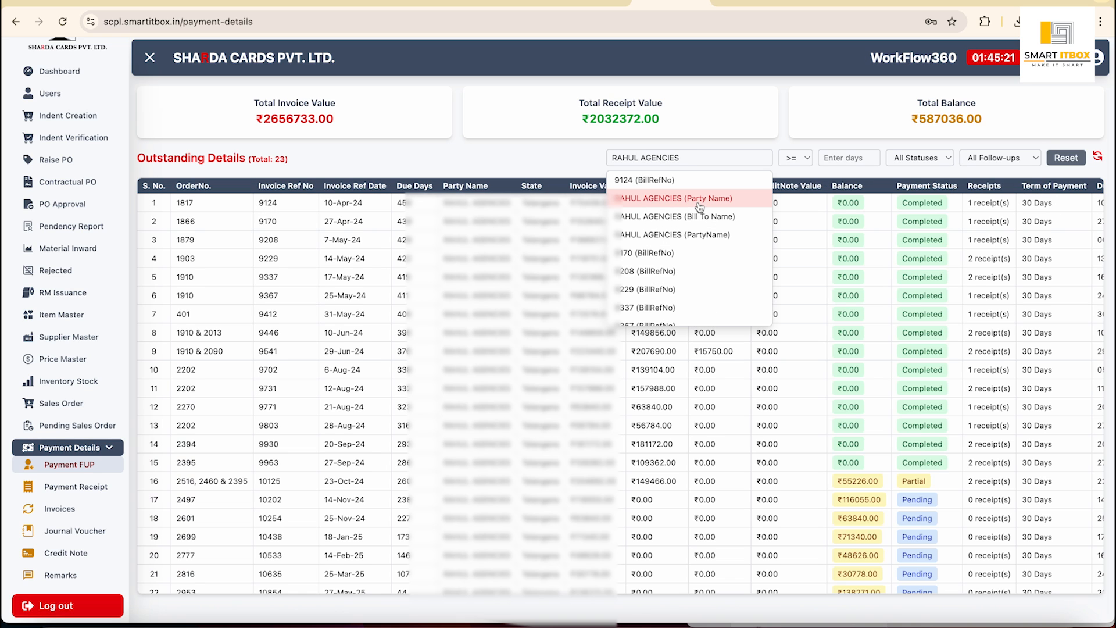
{"action": "left_click", "coordinate": [508, 161]}
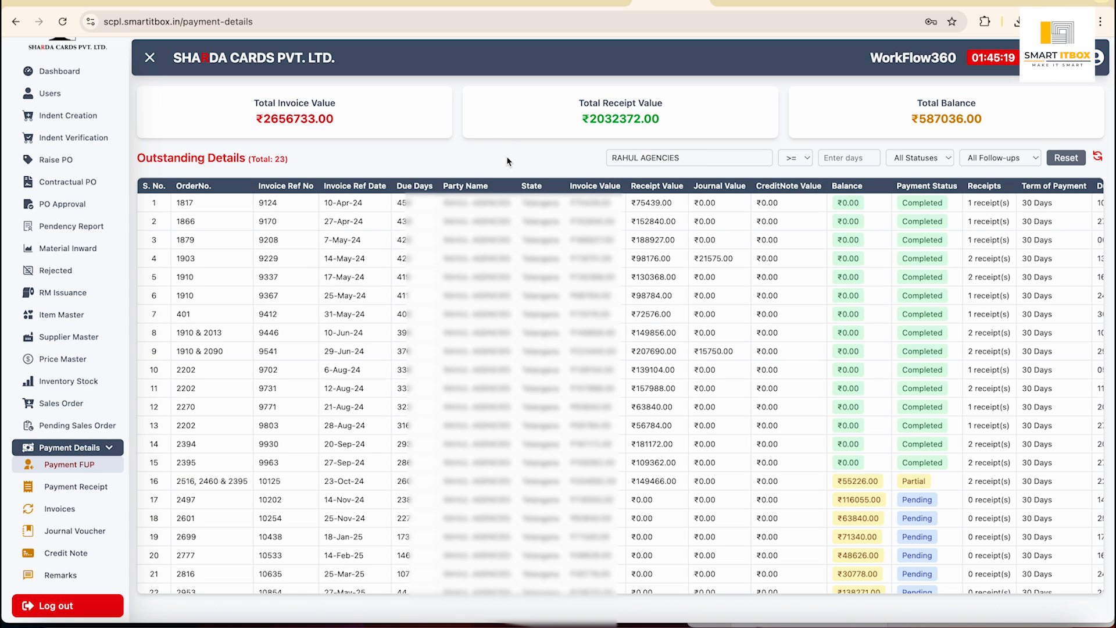
{"action": "scroll", "coordinate": [606, 450], "scroll_direction": "down", "scroll_amount": 5}
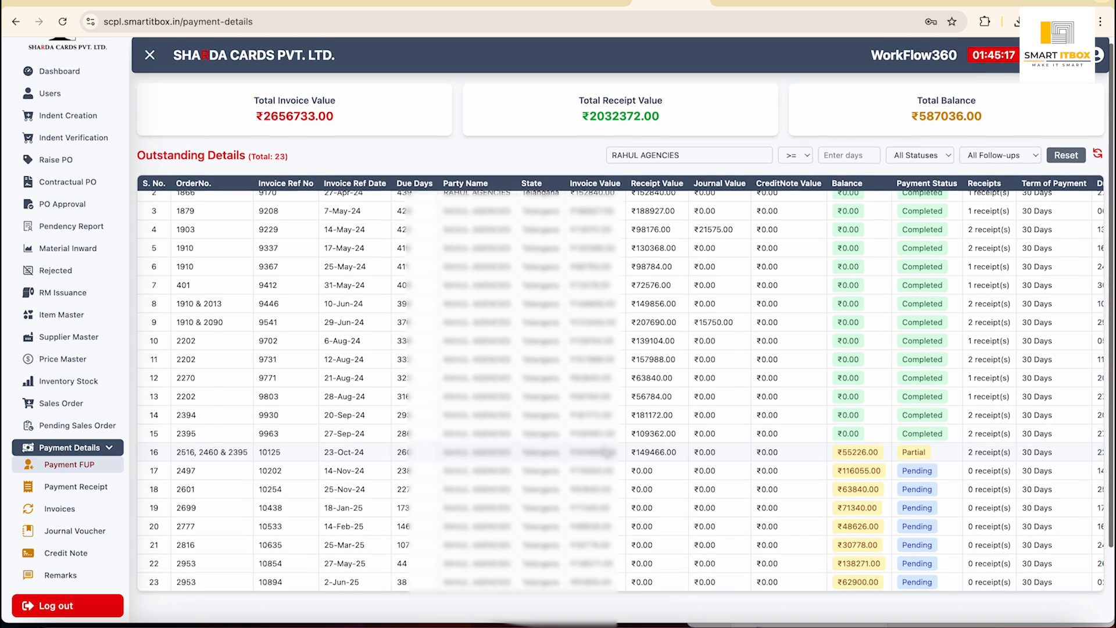
{"action": "scroll", "coordinate": [607, 453], "scroll_direction": "up", "scroll_amount": 2}
{"action": "scroll", "coordinate": [606, 452], "scroll_direction": "down", "scroll_amount": 1}
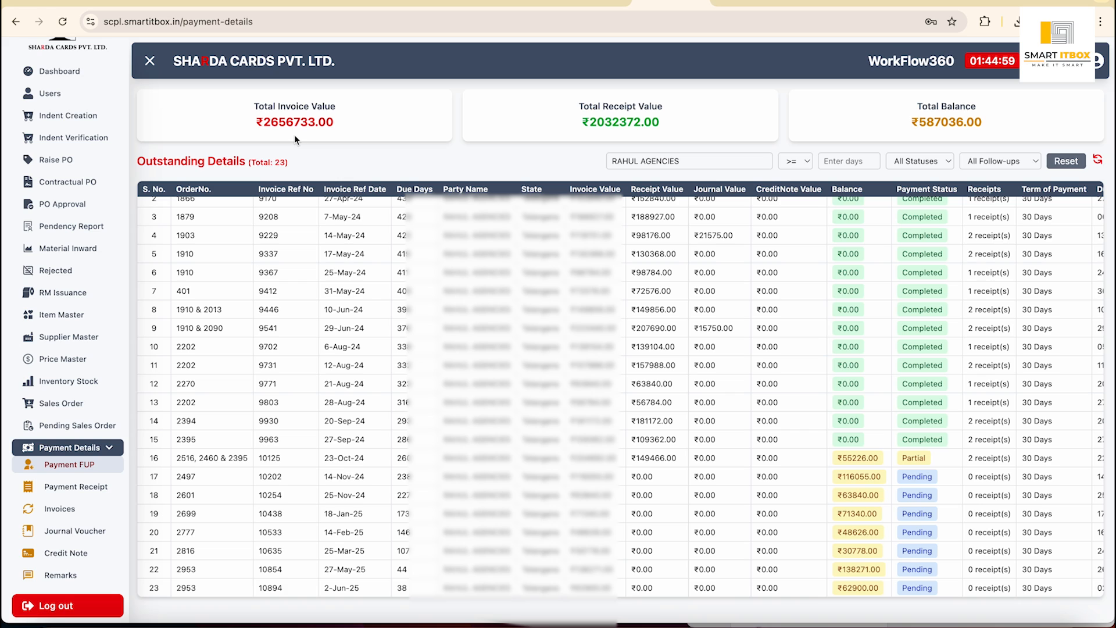
{"action": "scroll", "coordinate": [686, 343], "scroll_direction": "up", "scroll_amount": 1}
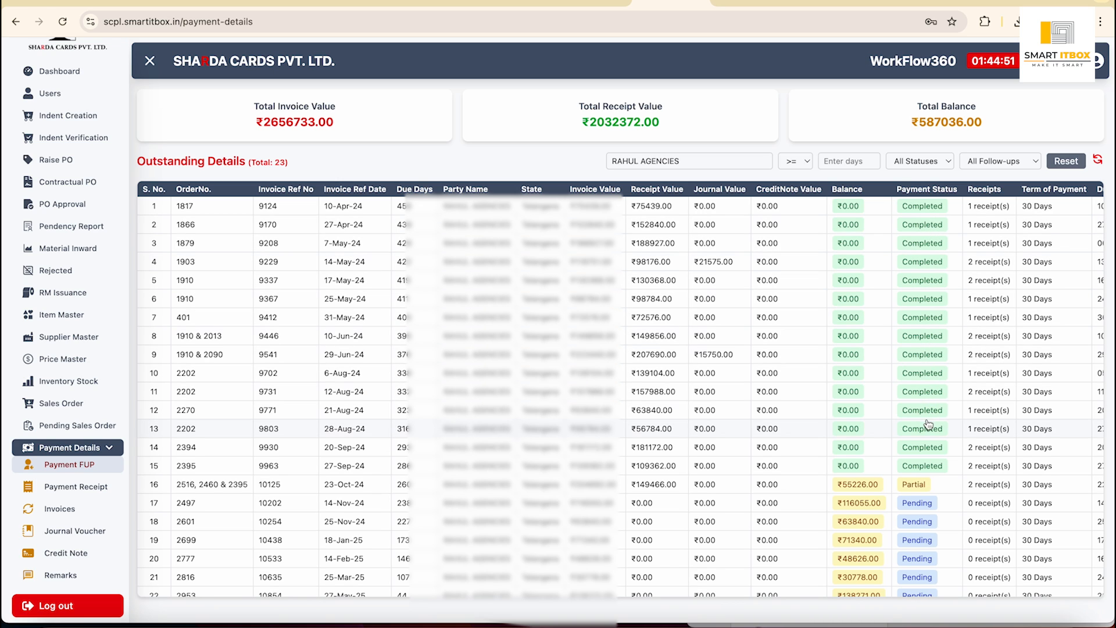
{"action": "scroll", "coordinate": [930, 395], "scroll_direction": "down", "scroll_amount": 1}
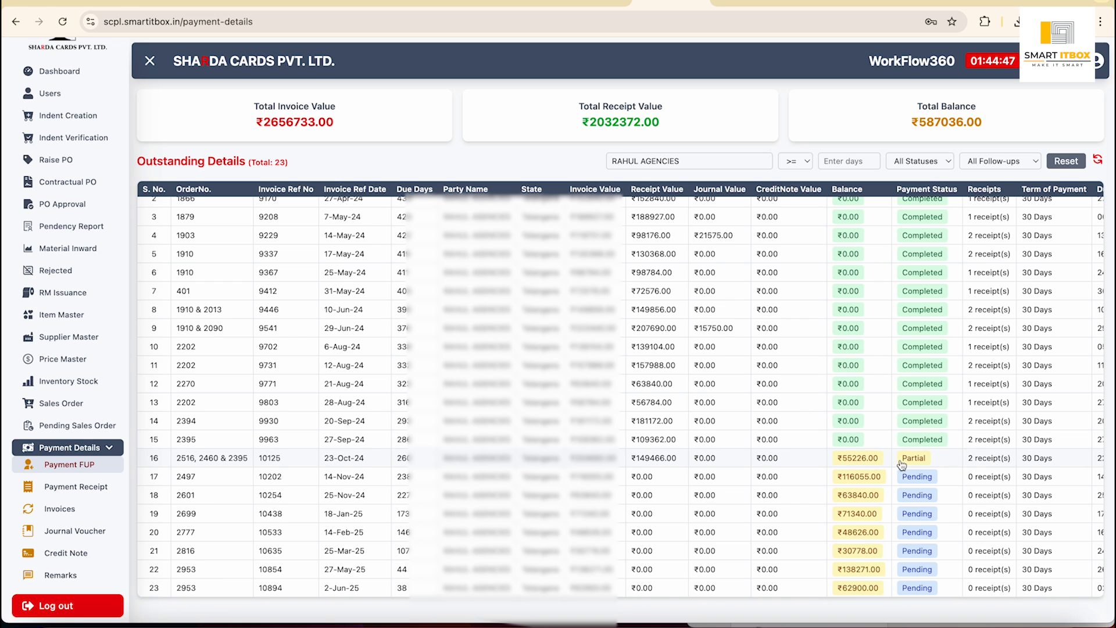
{"action": "scroll", "coordinate": [934, 474], "scroll_direction": "down", "scroll_amount": 3}
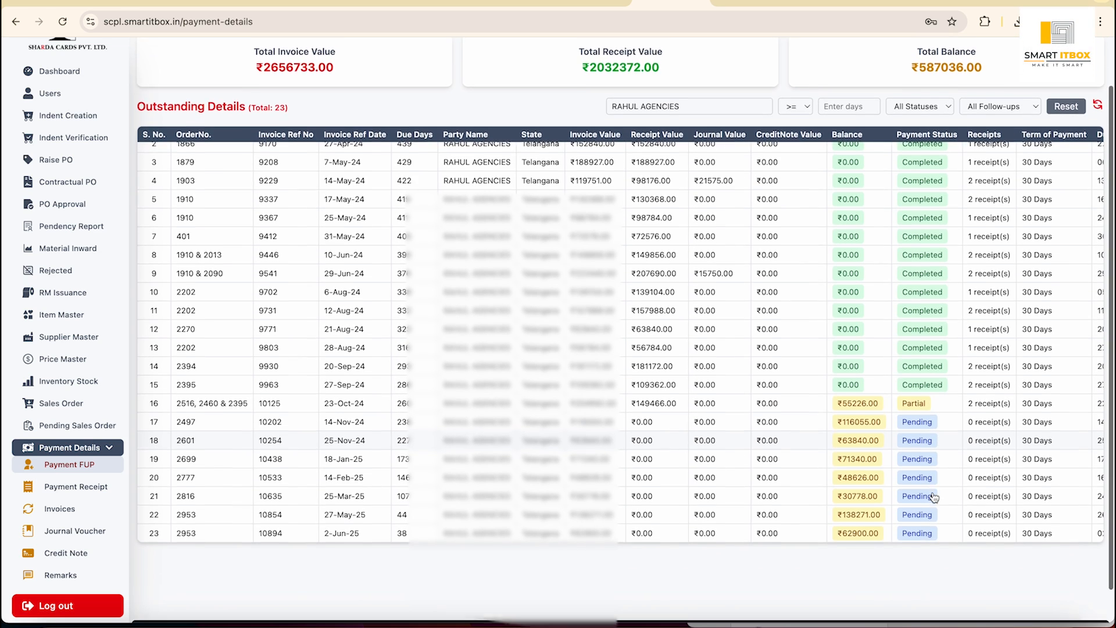
Set the status filter to Pending, then Partial, leaving one invoice with ₹55226.00 balance.
{"action": "left_click", "coordinate": [944, 71]}
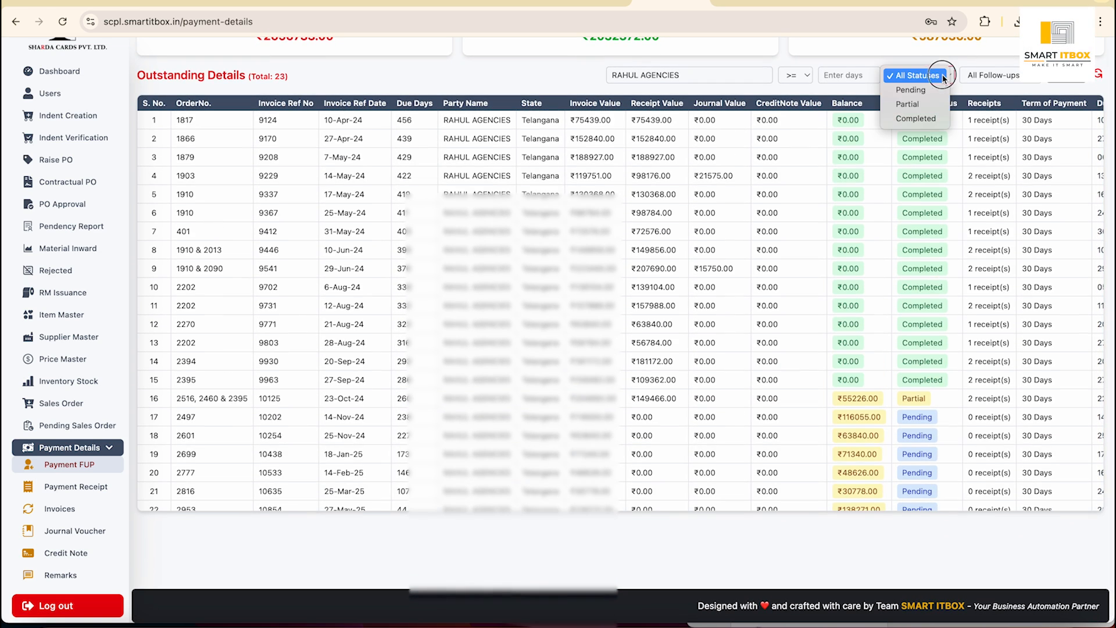
{"action": "left_click", "coordinate": [924, 90]}
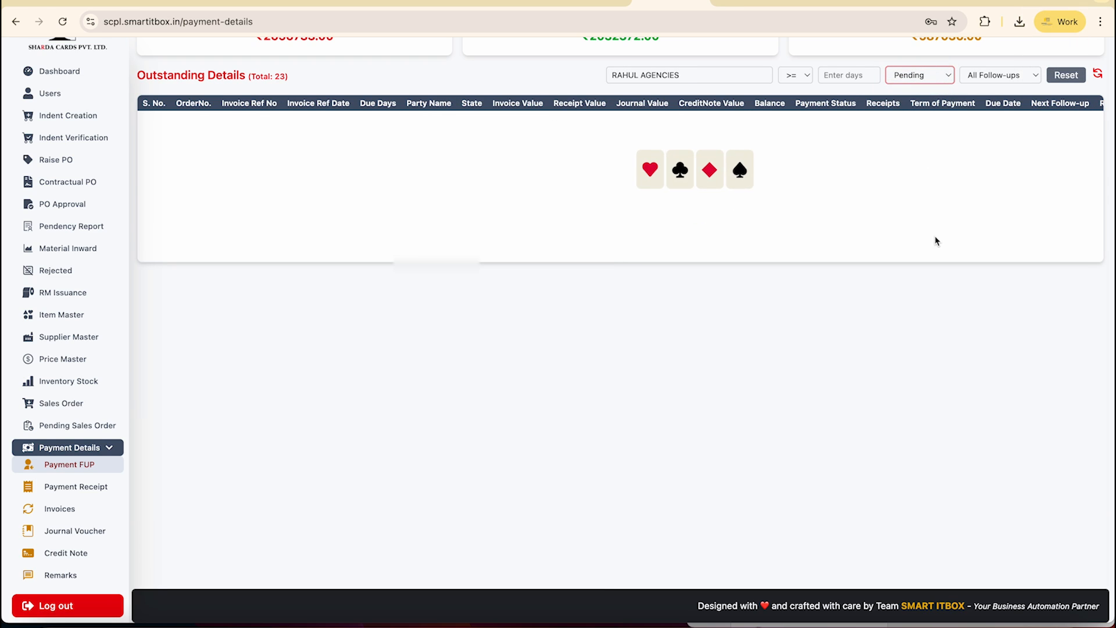
{"action": "scroll", "coordinate": [936, 240], "scroll_direction": "up", "scroll_amount": 1}
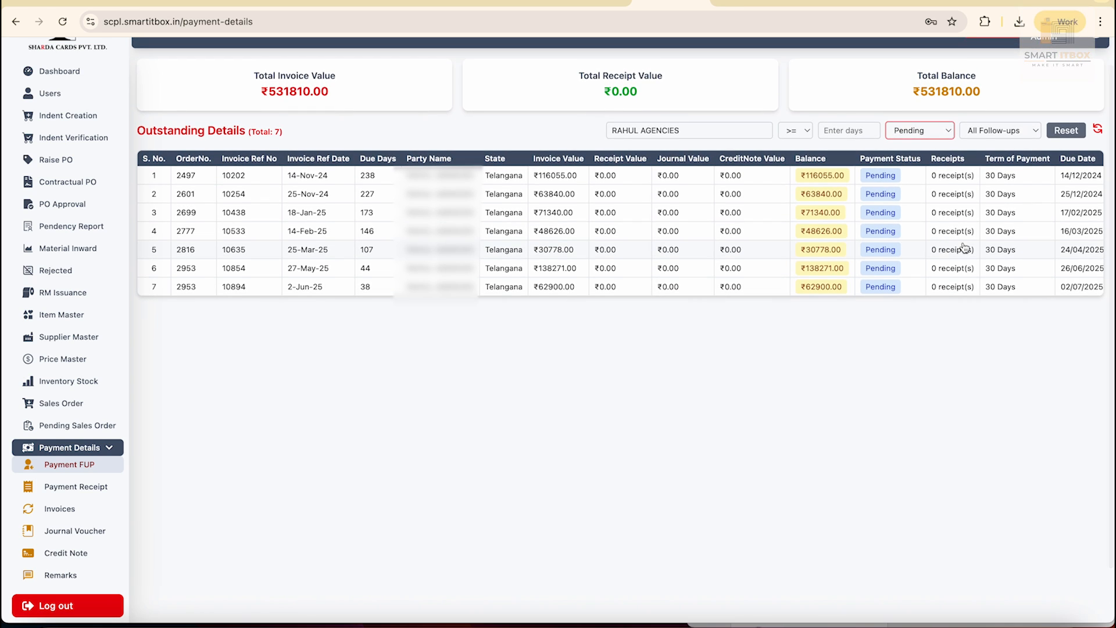
{"action": "left_click", "coordinate": [942, 129]}
{"action": "left_click", "coordinate": [915, 144]}
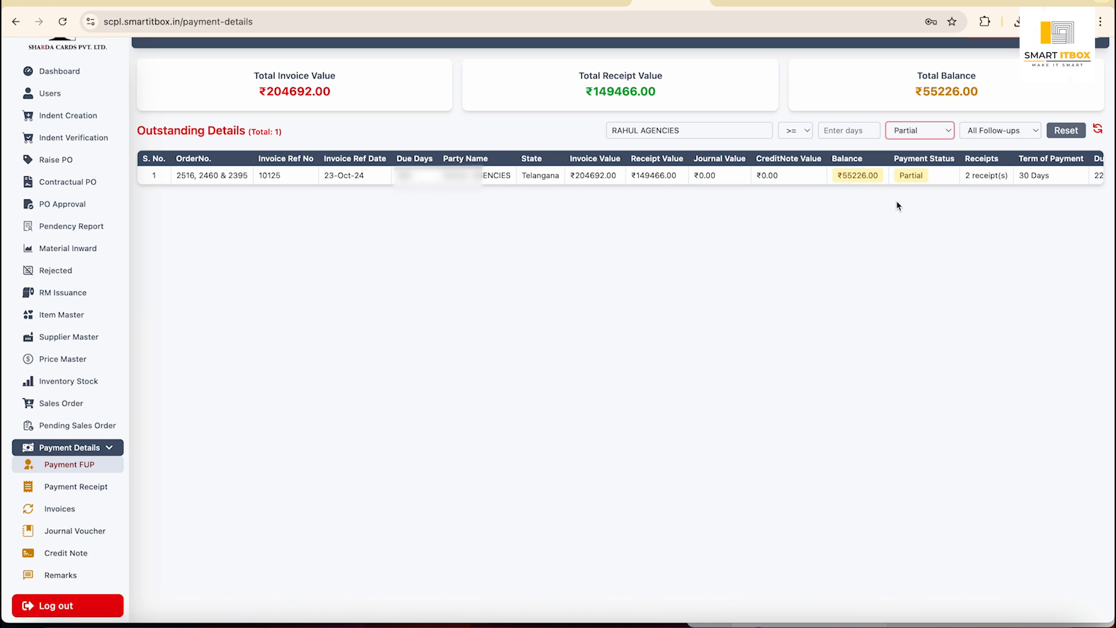
{"action": "scroll", "coordinate": [953, 182], "scroll_direction": "right", "scroll_amount": 3}
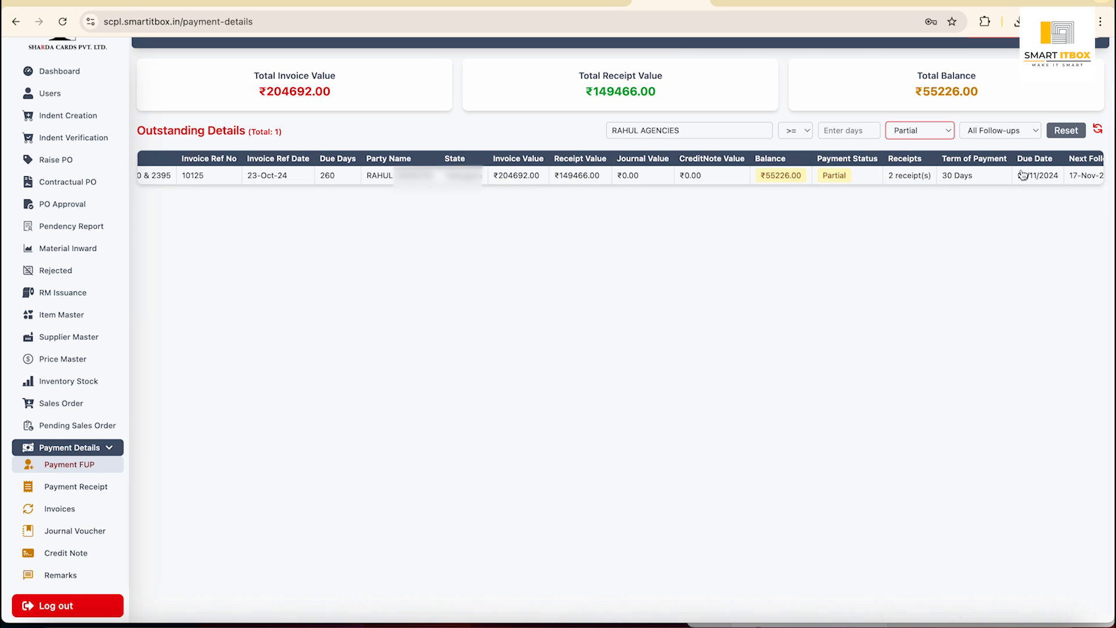
{"action": "scroll", "coordinate": [1023, 174], "scroll_direction": "right", "scroll_amount": 7}
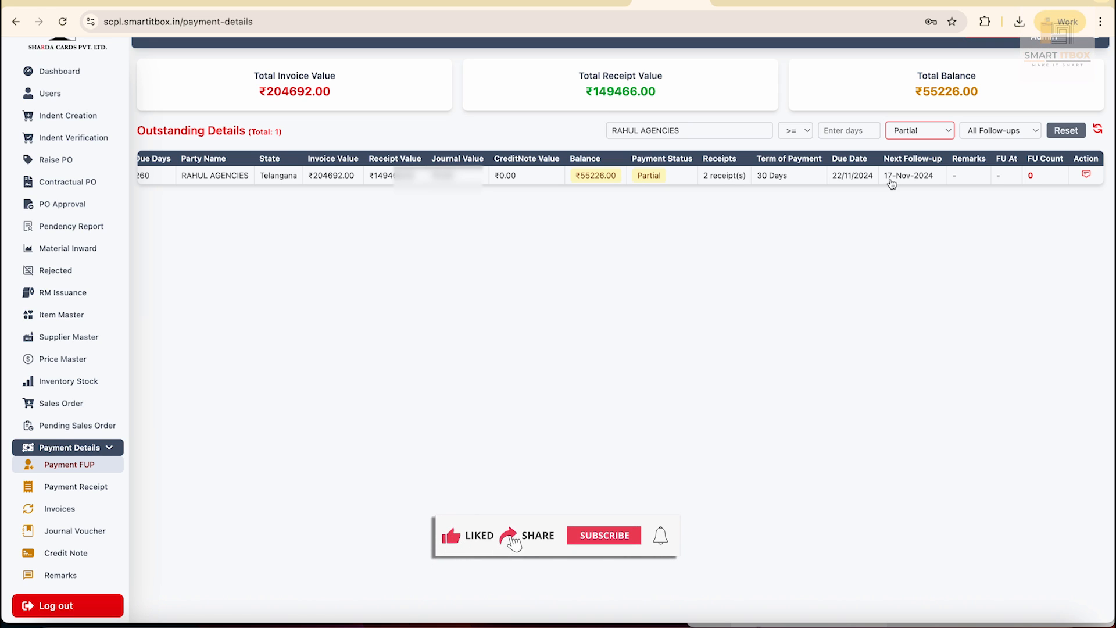
{"action": "left_click", "coordinate": [863, 178]}
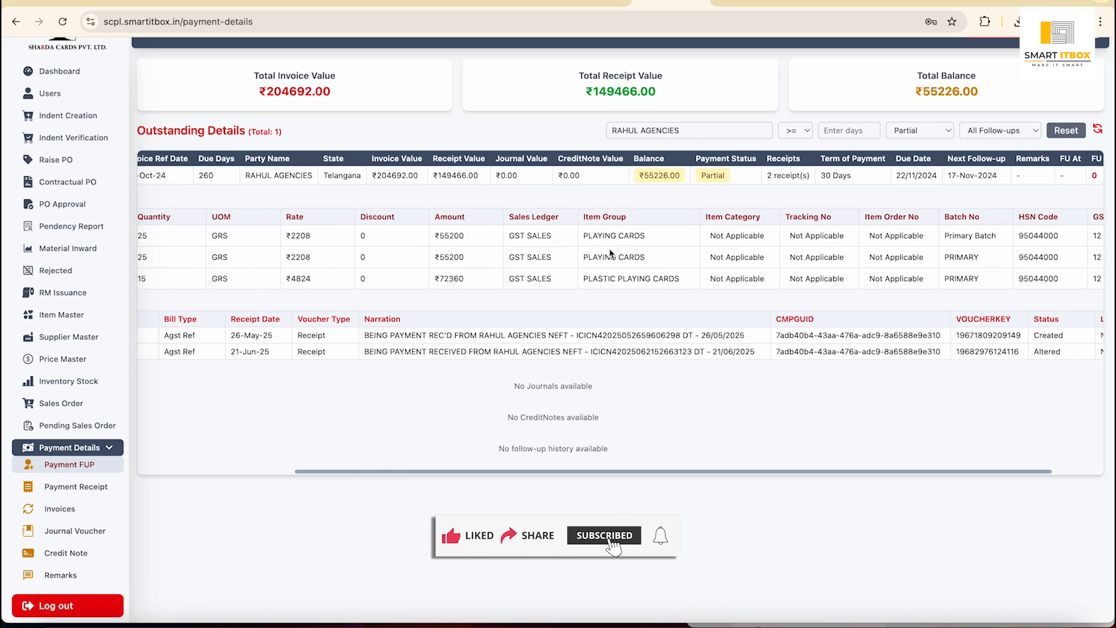
{"action": "scroll", "coordinate": [610, 253], "scroll_direction": "left", "scroll_amount": 4}
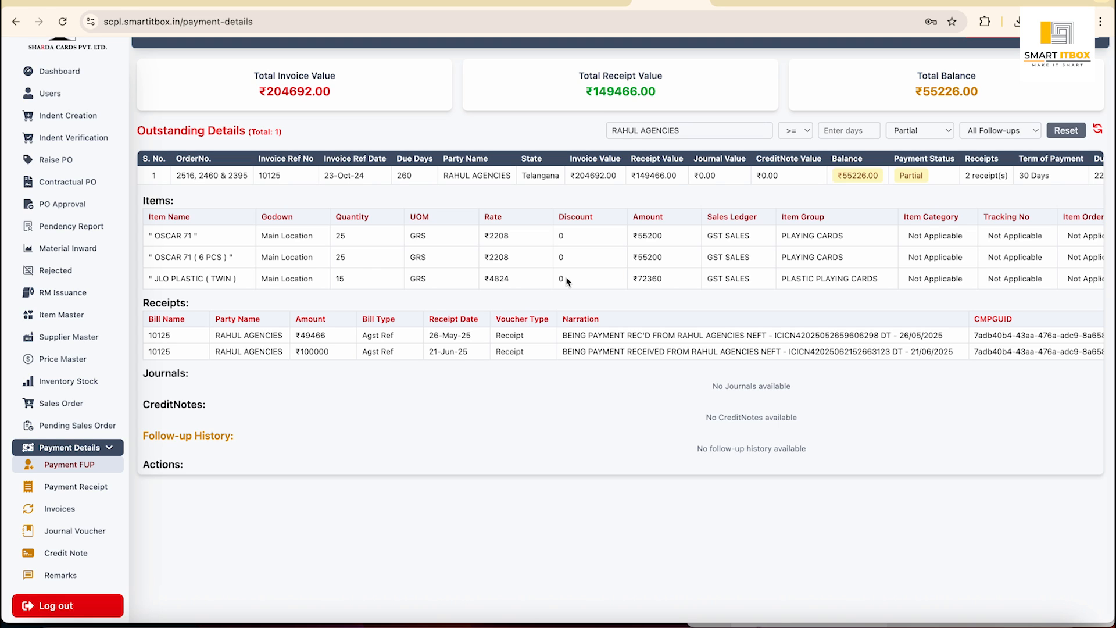
{"action": "scroll", "coordinate": [595, 366], "scroll_direction": "down", "scroll_amount": 1}
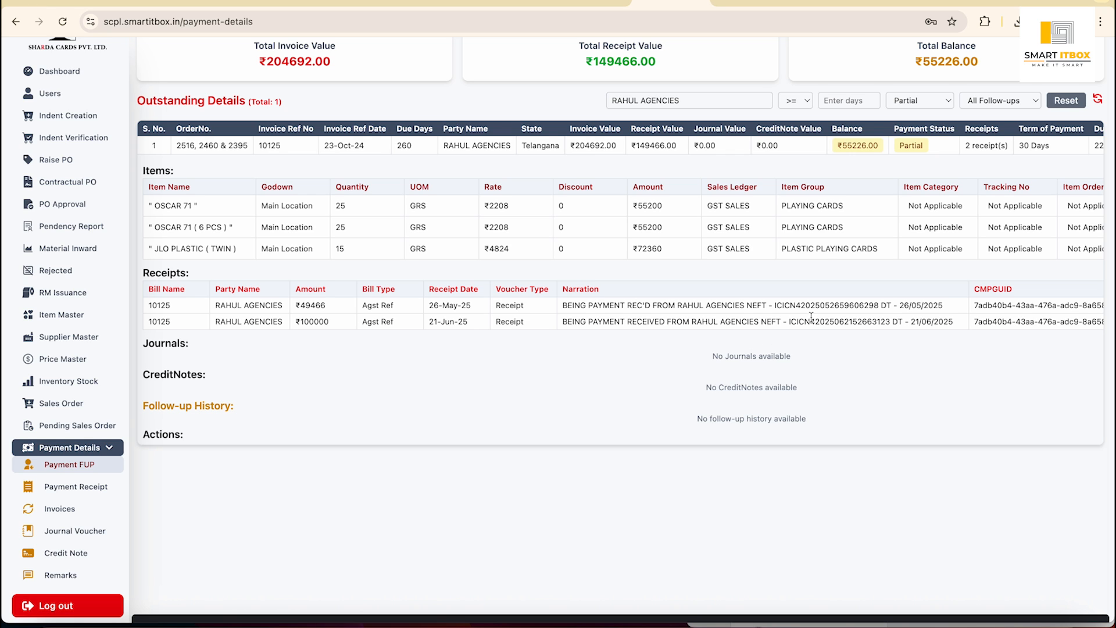
{"action": "scroll", "coordinate": [800, 311], "scroll_direction": "right", "scroll_amount": 5}
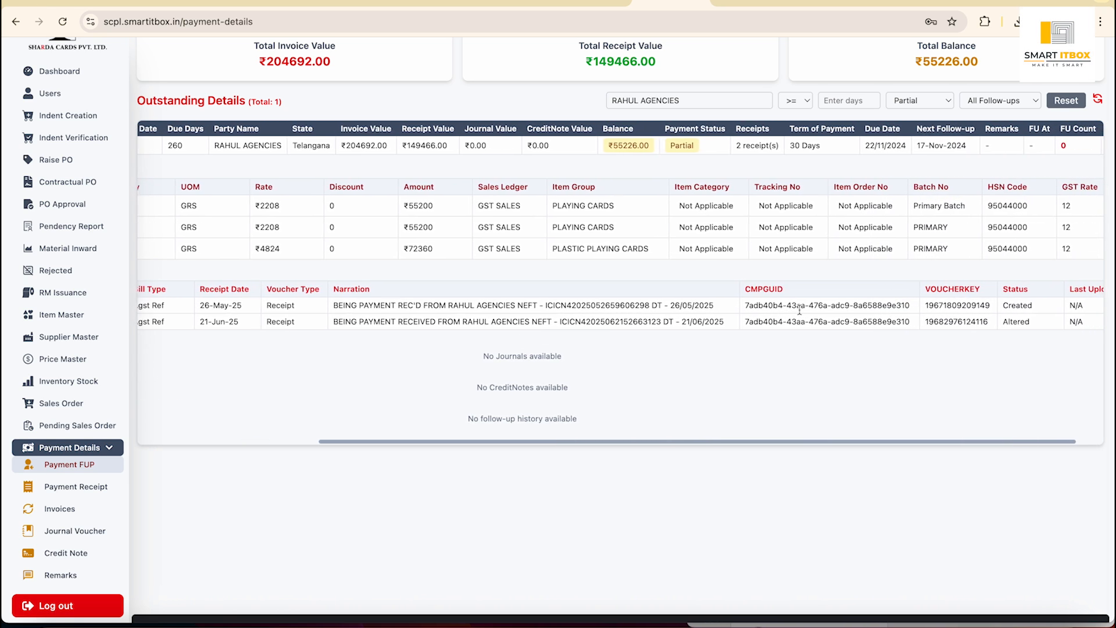
{"action": "scroll", "coordinate": [799, 311], "scroll_direction": "left", "scroll_amount": 5}
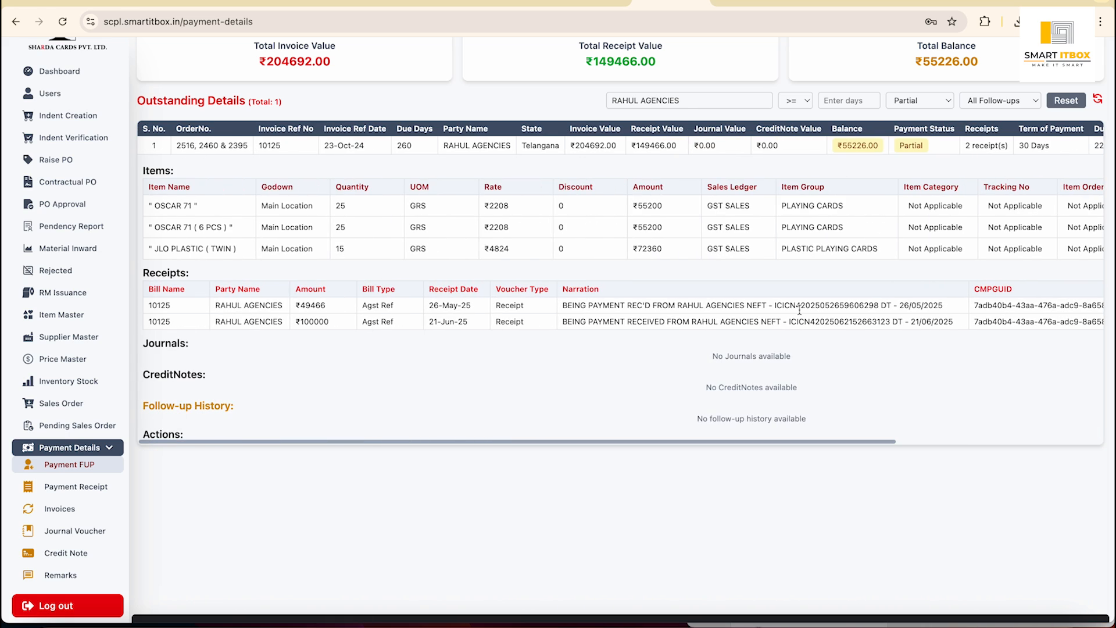
{"action": "scroll", "coordinate": [626, 389], "scroll_direction": "down", "scroll_amount": 1}
{"action": "scroll", "coordinate": [610, 384], "scroll_direction": "up", "scroll_amount": 3}
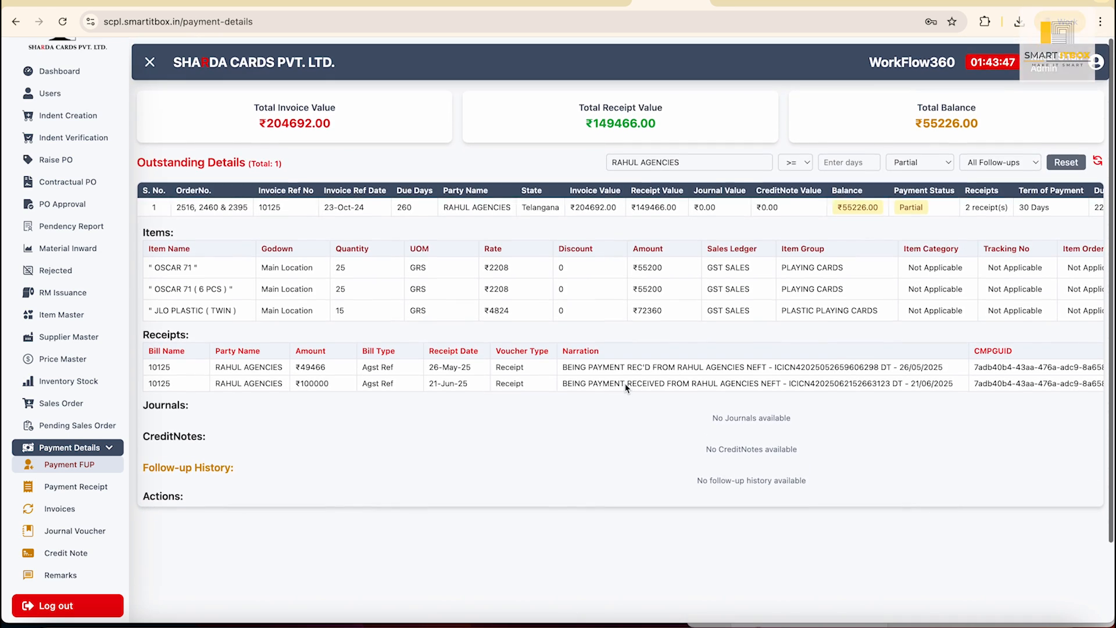
{"action": "scroll", "coordinate": [461, 417], "scroll_direction": "left", "scroll_amount": 3}
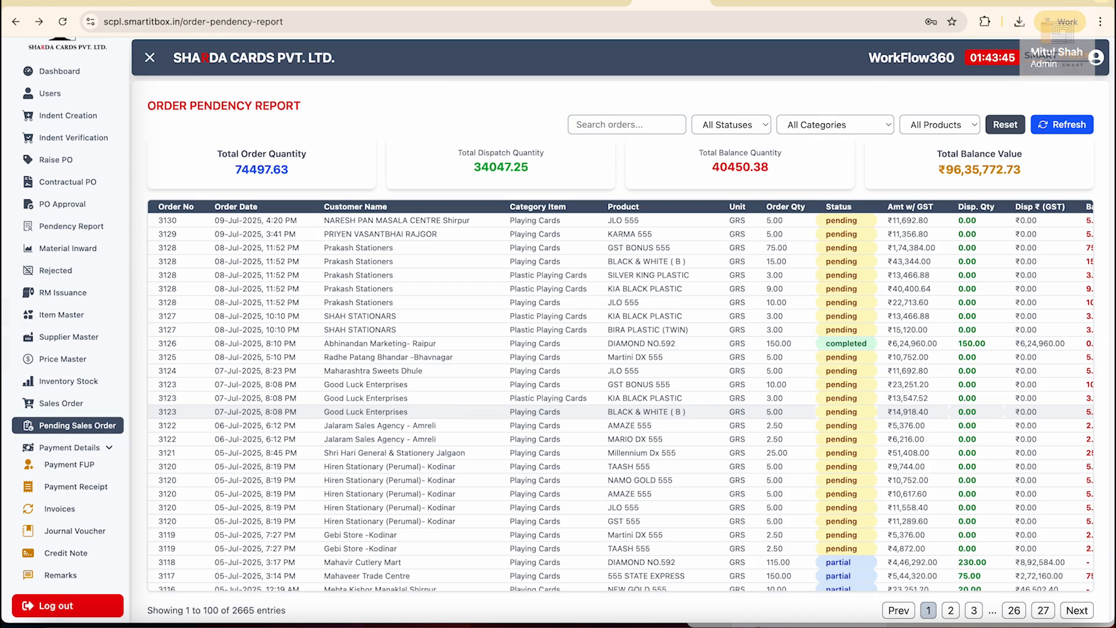
Review the Payment Receipt and Invoice masters, expanding the first receipt and invoice 11047.
{"action": "left_click", "coordinate": [75, 490]}
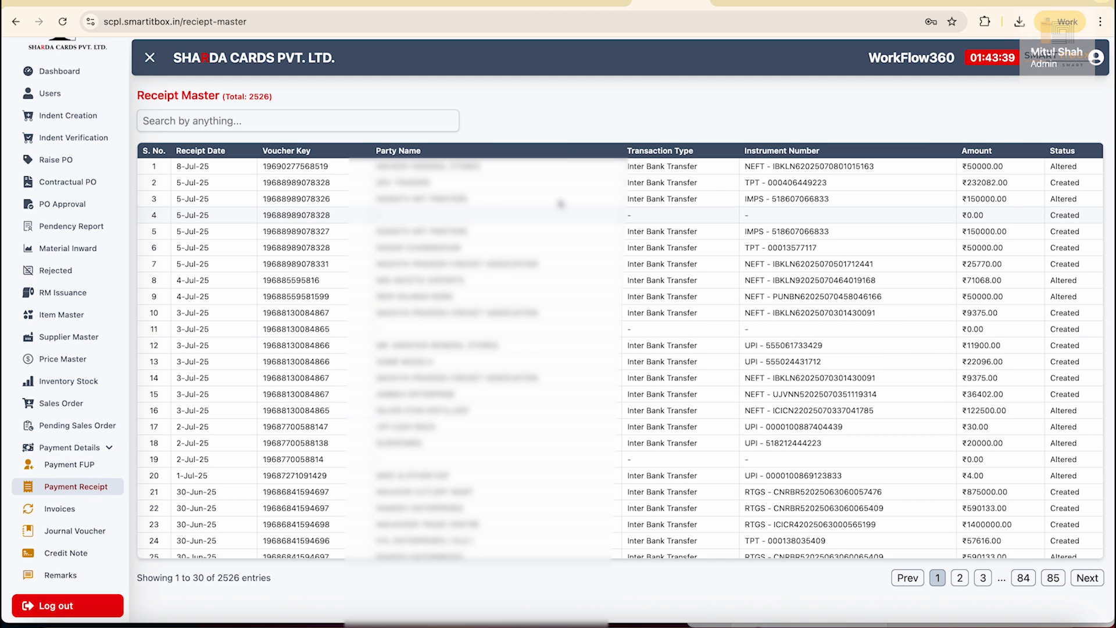
{"action": "left_click", "coordinate": [514, 170]}
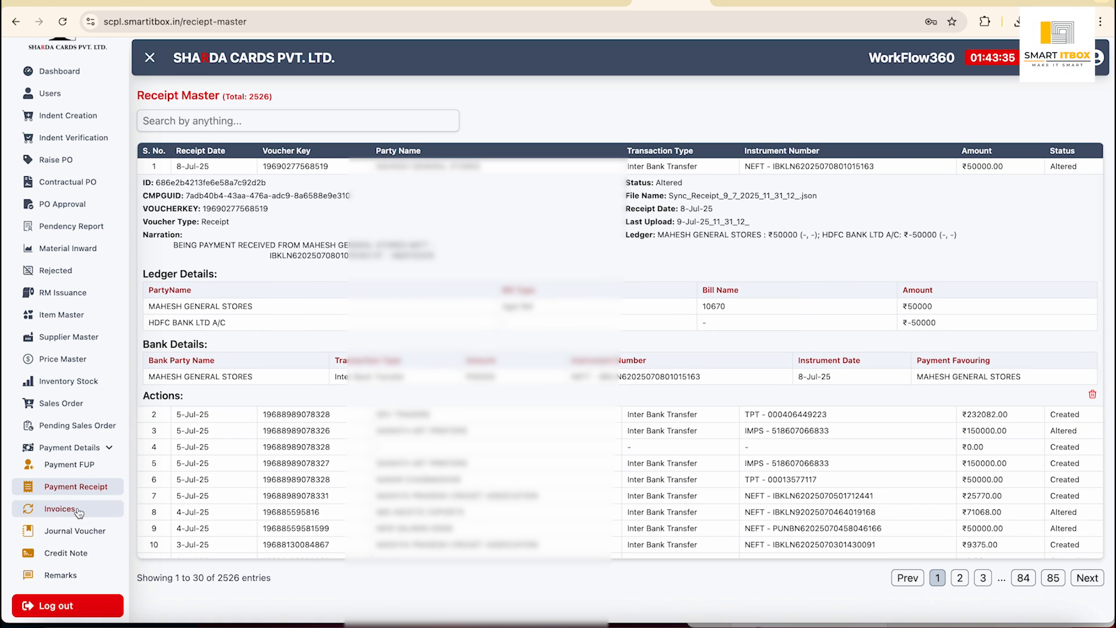
{"action": "left_click", "coordinate": [77, 510]}
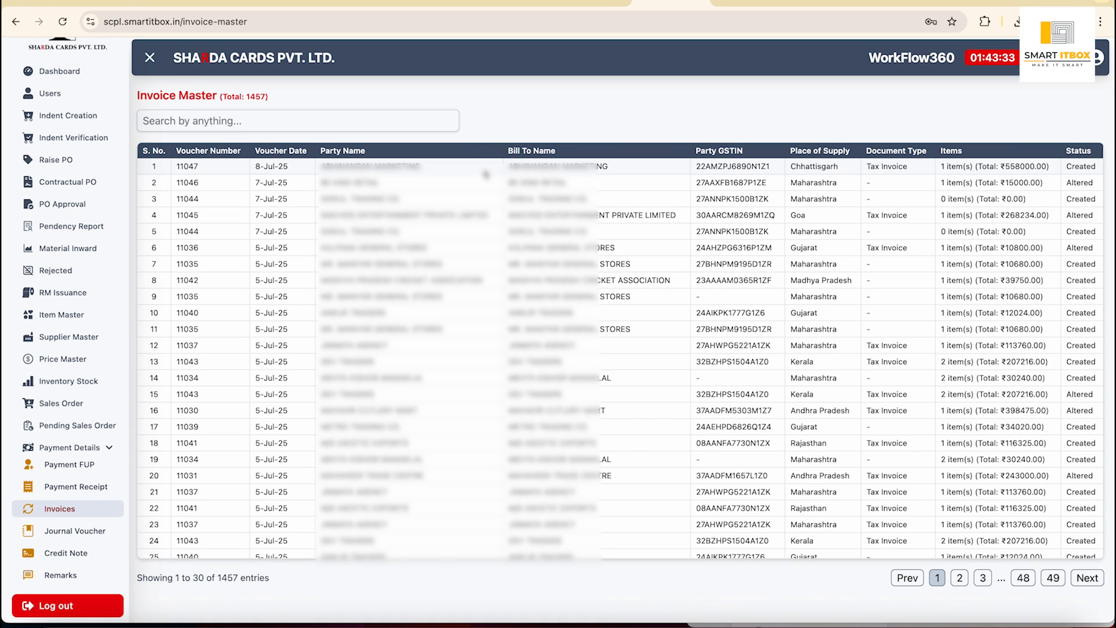
{"action": "left_click", "coordinate": [486, 171]}
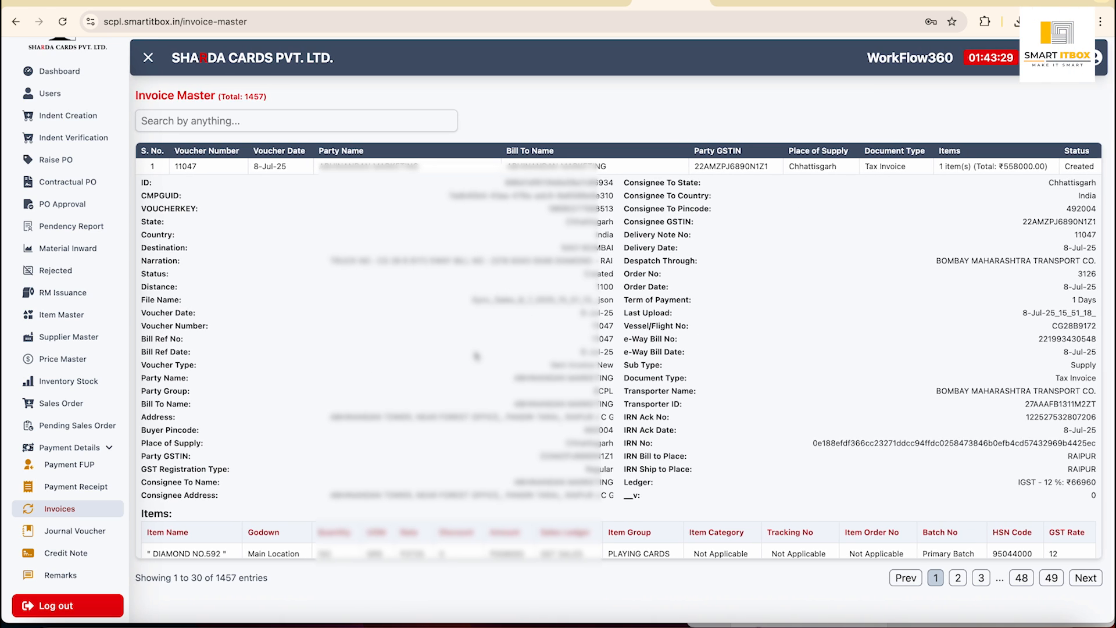
Review the Journal Voucher and Credit Note masters, expanding the VIJAY SALES entry and CN/25-26/04.
{"action": "left_click", "coordinate": [69, 534]}
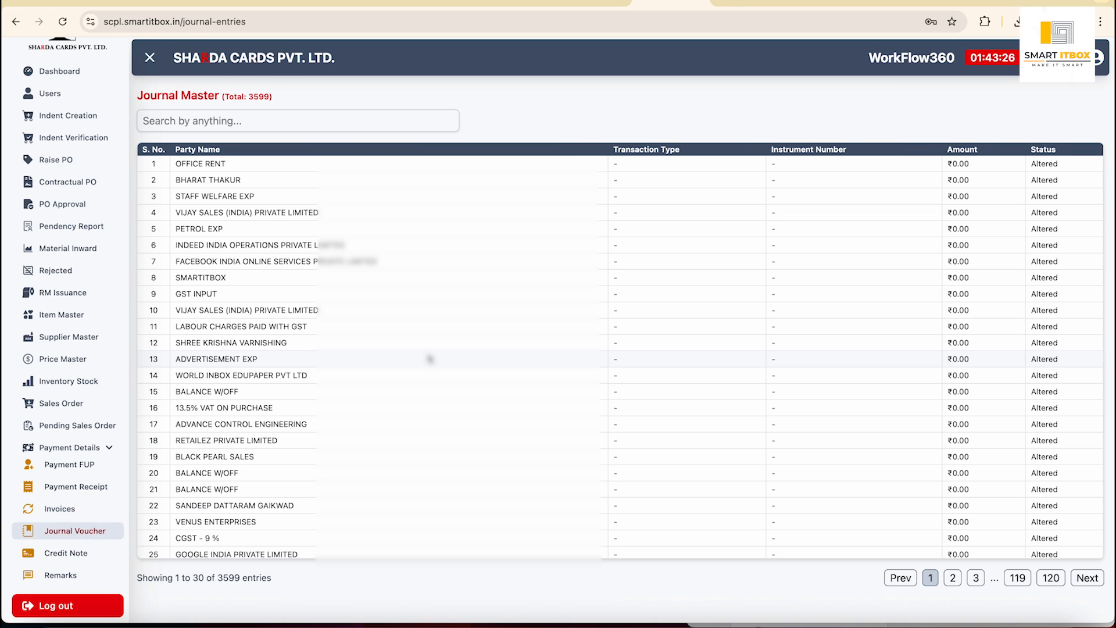
{"action": "left_click", "coordinate": [374, 210]}
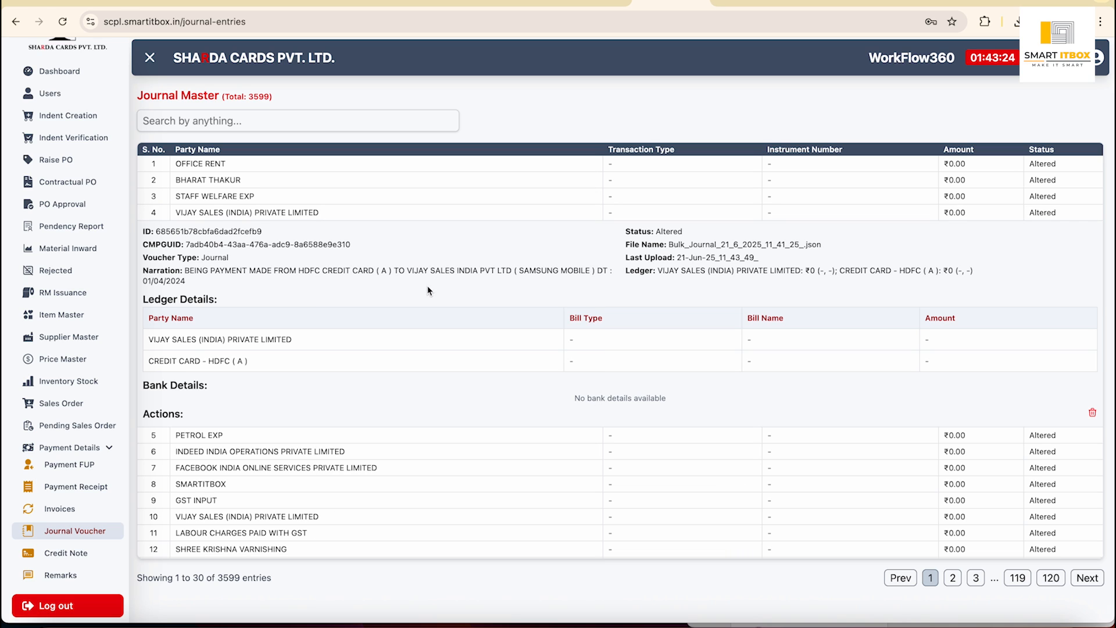
{"action": "left_click", "coordinate": [110, 554]}
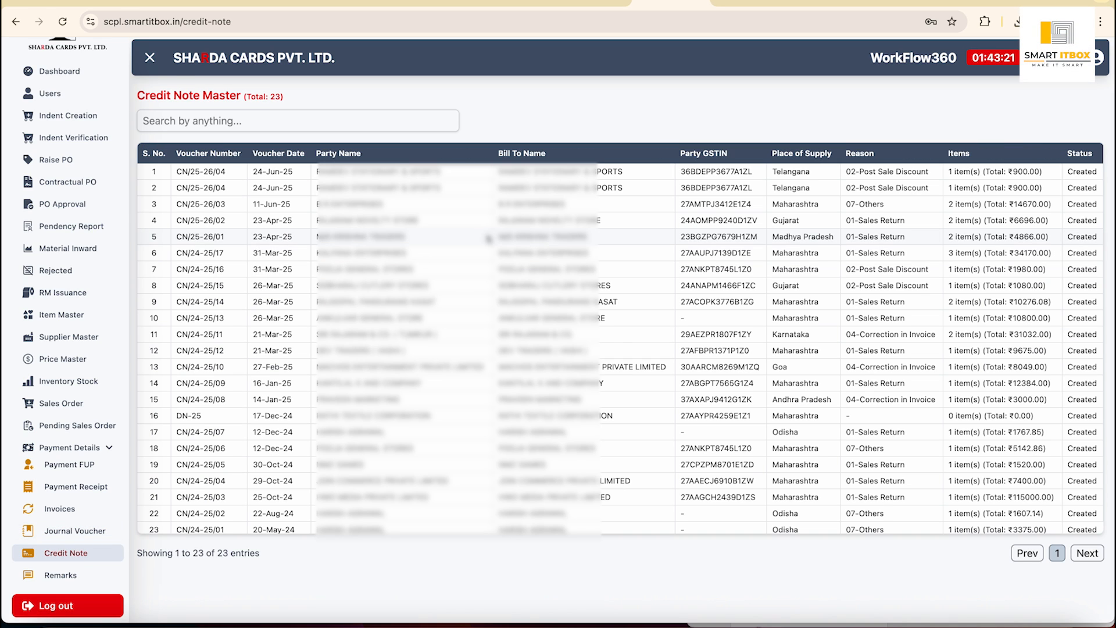
{"action": "left_click", "coordinate": [440, 173]}
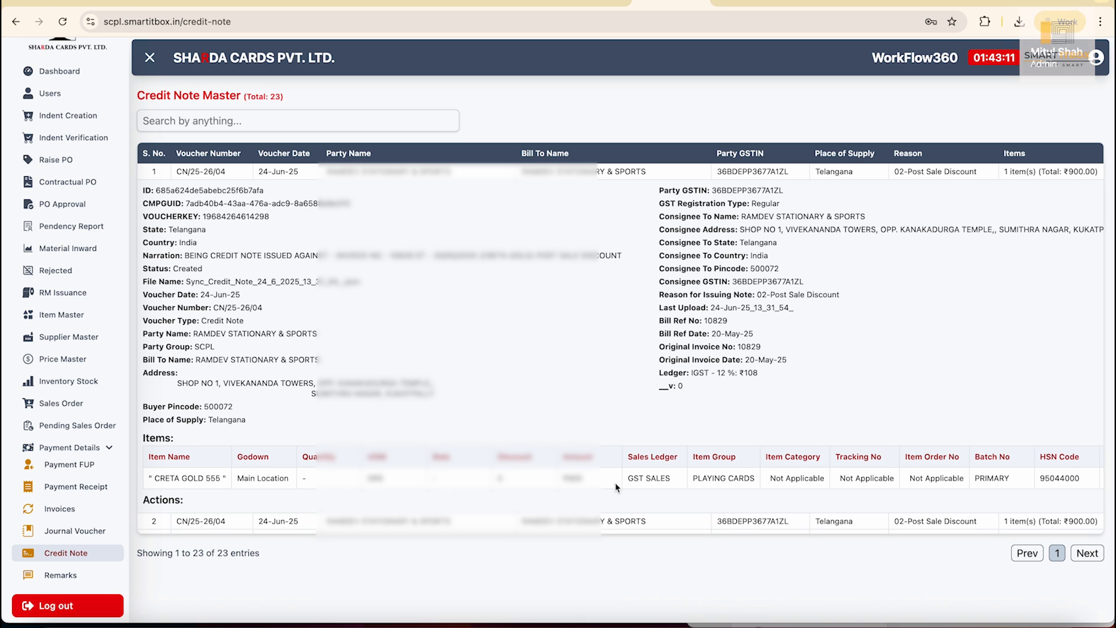
{"action": "scroll", "coordinate": [602, 486], "scroll_direction": "down", "scroll_amount": 1}
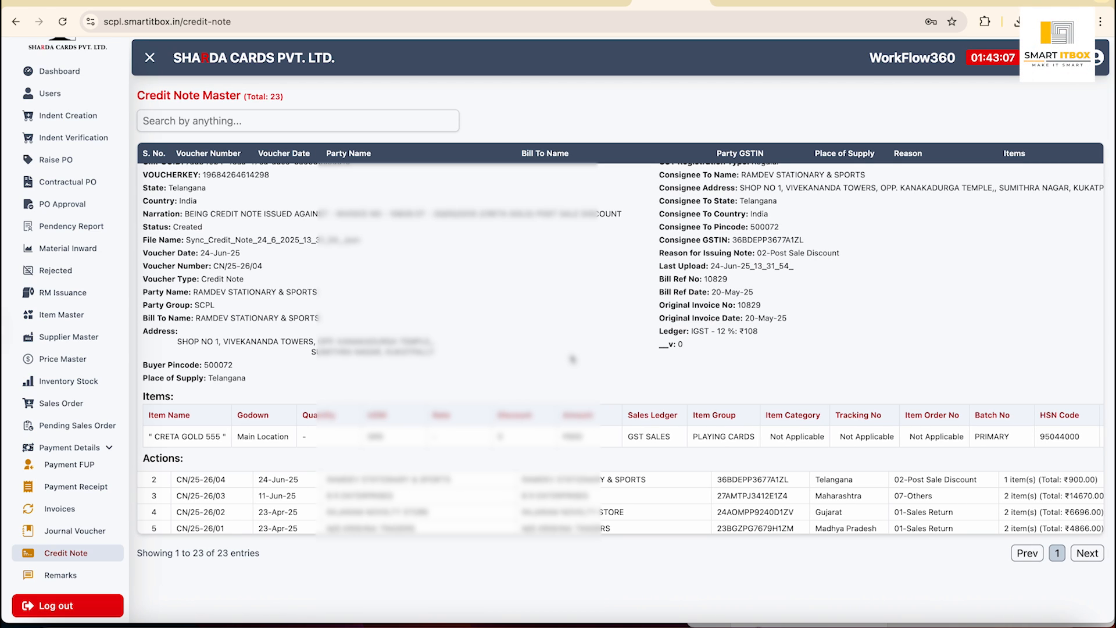
Reopen Payment FUP from Payment Details and wait while it loads with ₹0.00 totals.
{"action": "left_click", "coordinate": [64, 469]}
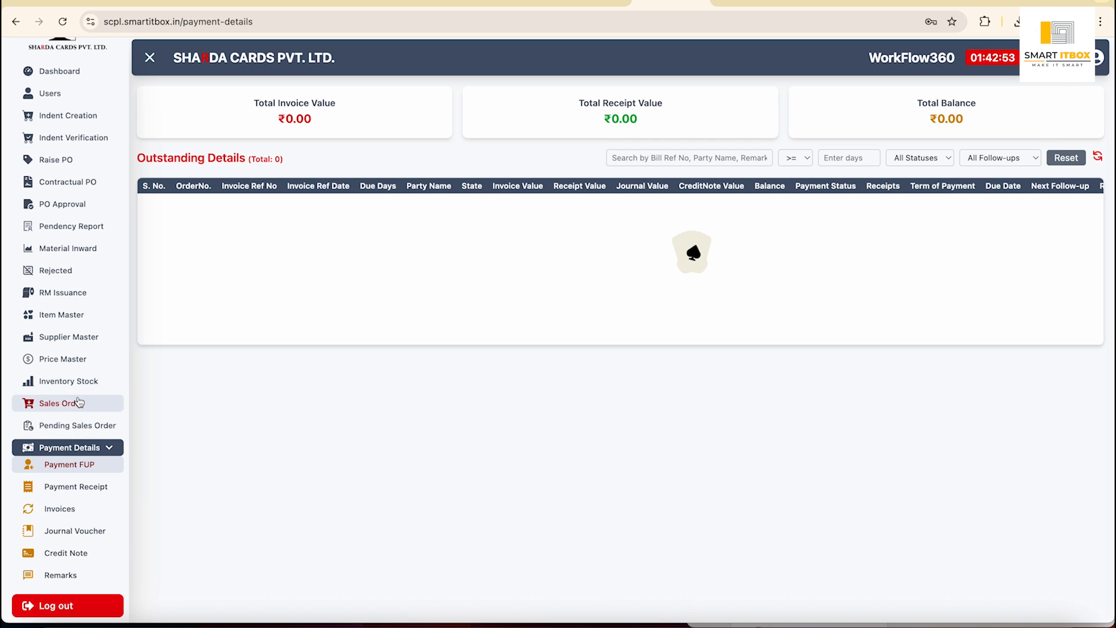
{"action": "scroll", "coordinate": [90, 114], "scroll_direction": "up", "scroll_amount": 1}
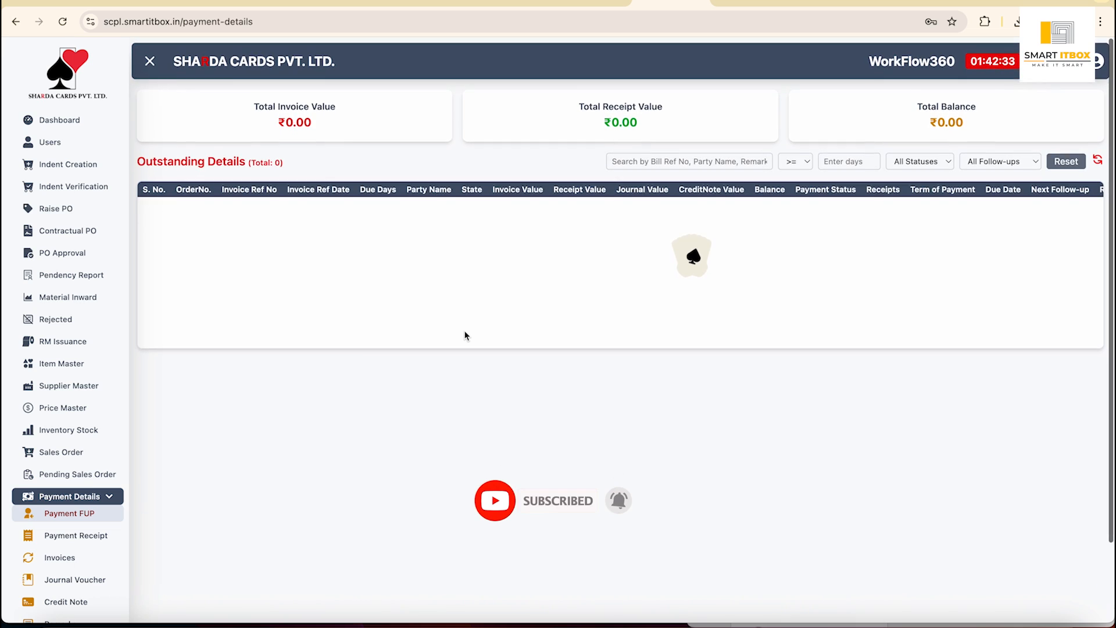
Inspect the page and switch to the iPhone 12 Pro mobile device view.
{"action": "right_click", "coordinate": [535, 398]}
{"action": "left_click", "coordinate": [572, 602]}
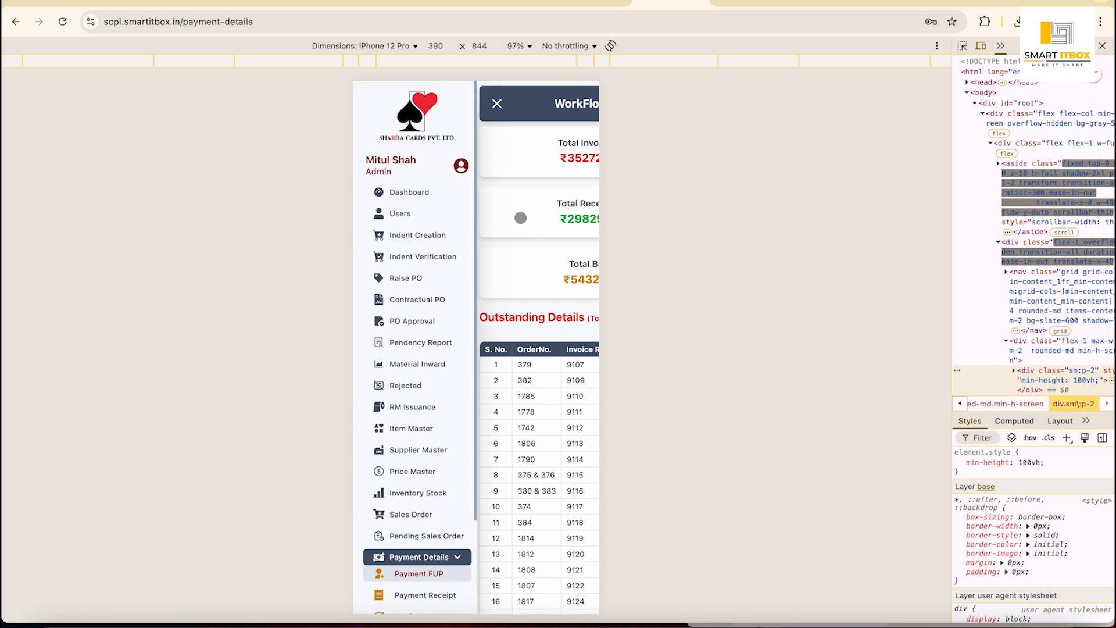
{"action": "left_click", "coordinate": [494, 168]}
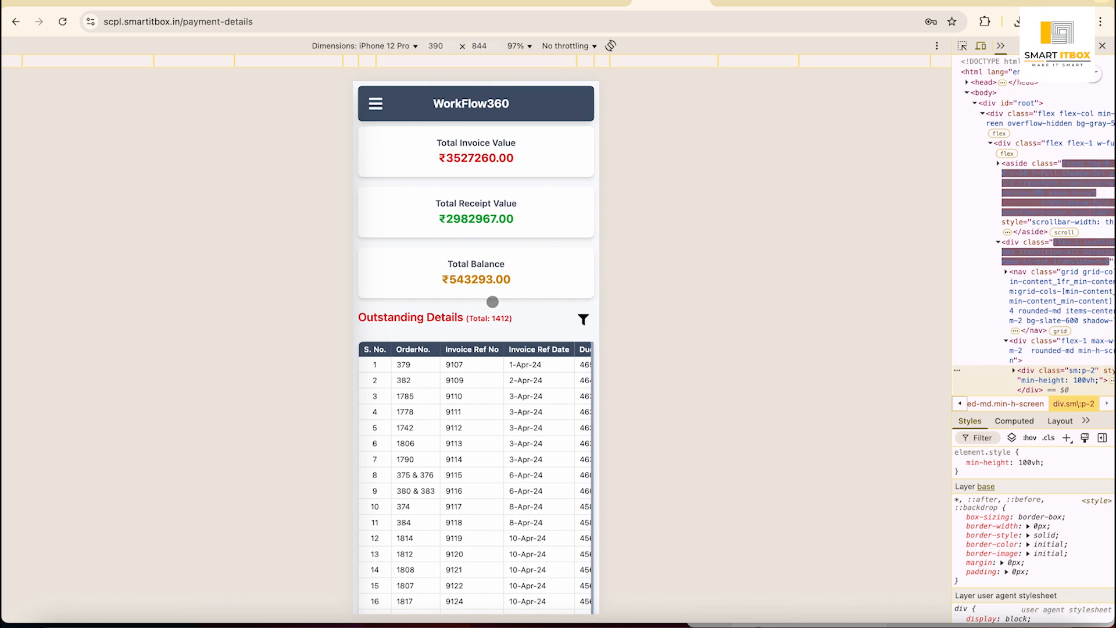
{"action": "scroll", "coordinate": [488, 296], "scroll_direction": "down", "scroll_amount": 1}
{"action": "scroll", "coordinate": [558, 301], "scroll_direction": "up", "scroll_amount": 1}
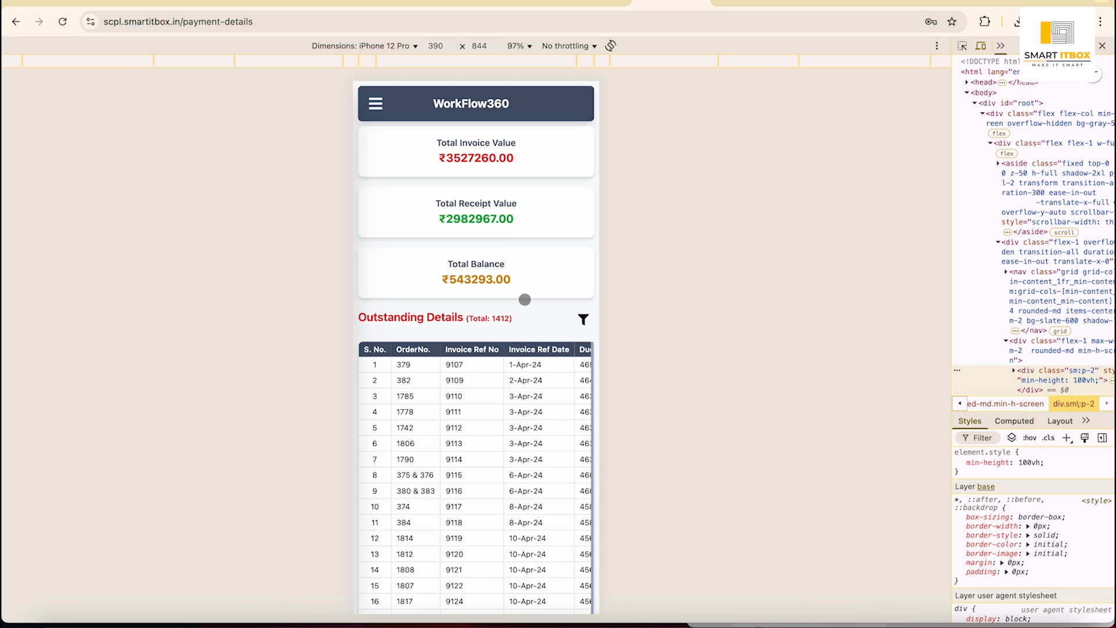
{"action": "scroll", "coordinate": [525, 299], "scroll_direction": "down", "scroll_amount": 4}
{"action": "scroll", "coordinate": [523, 295], "scroll_direction": "up", "scroll_amount": 4}
Open the PO Approval page from the mobile hamburger menu.
{"action": "left_click", "coordinate": [378, 107]}
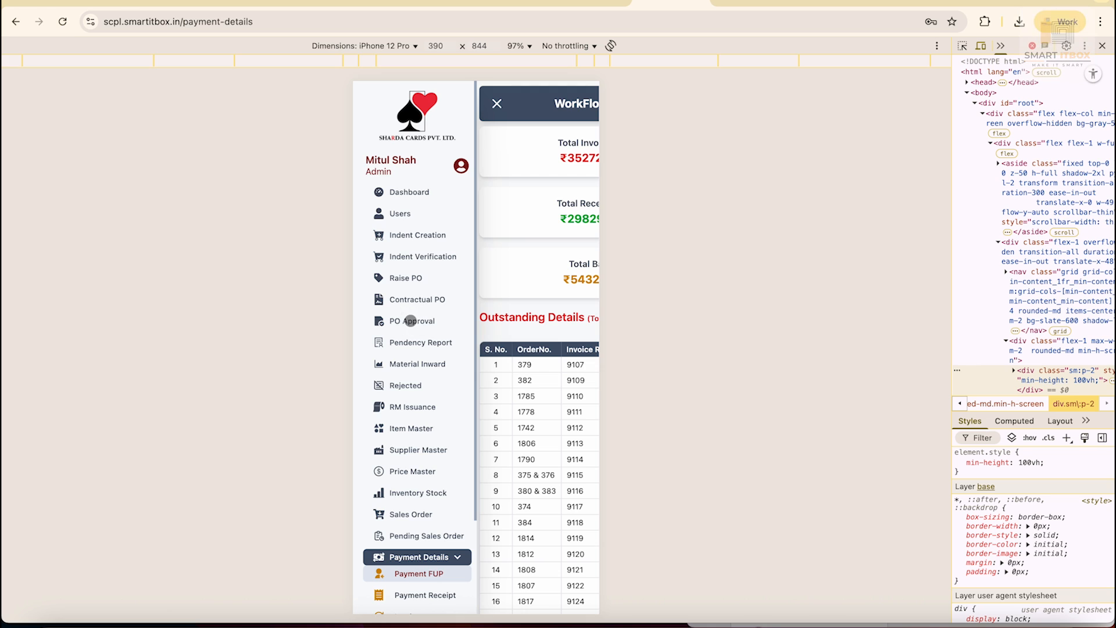
{"action": "left_click", "coordinate": [410, 320]}
{"action": "scroll", "coordinate": [552, 253], "scroll_direction": "right", "scroll_amount": 5}
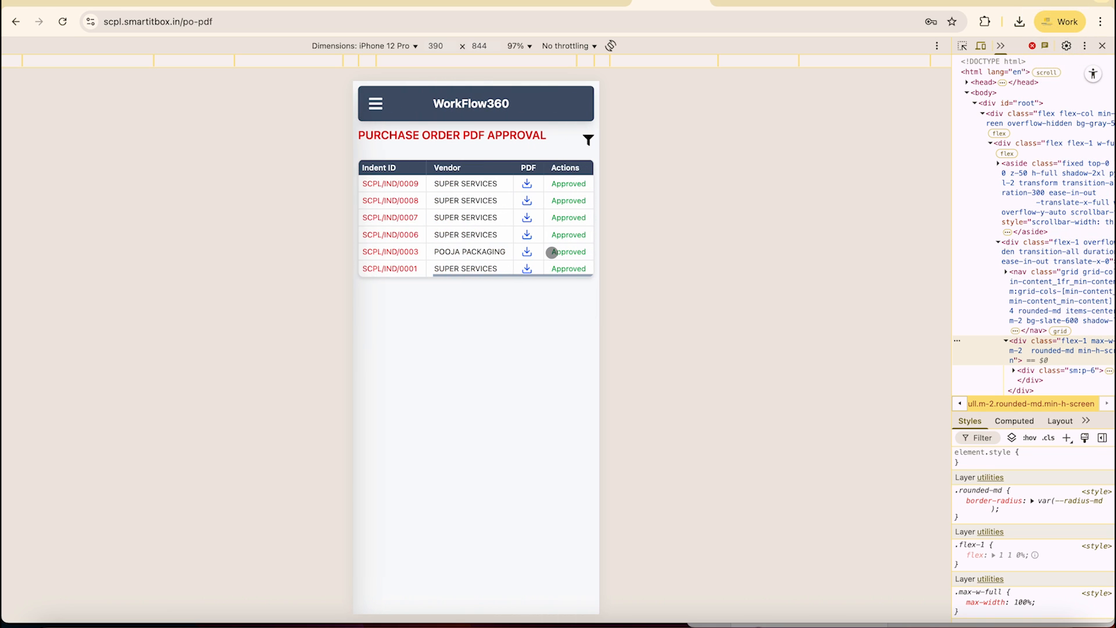
{"action": "scroll", "coordinate": [551, 252], "scroll_direction": "left", "scroll_amount": 5}
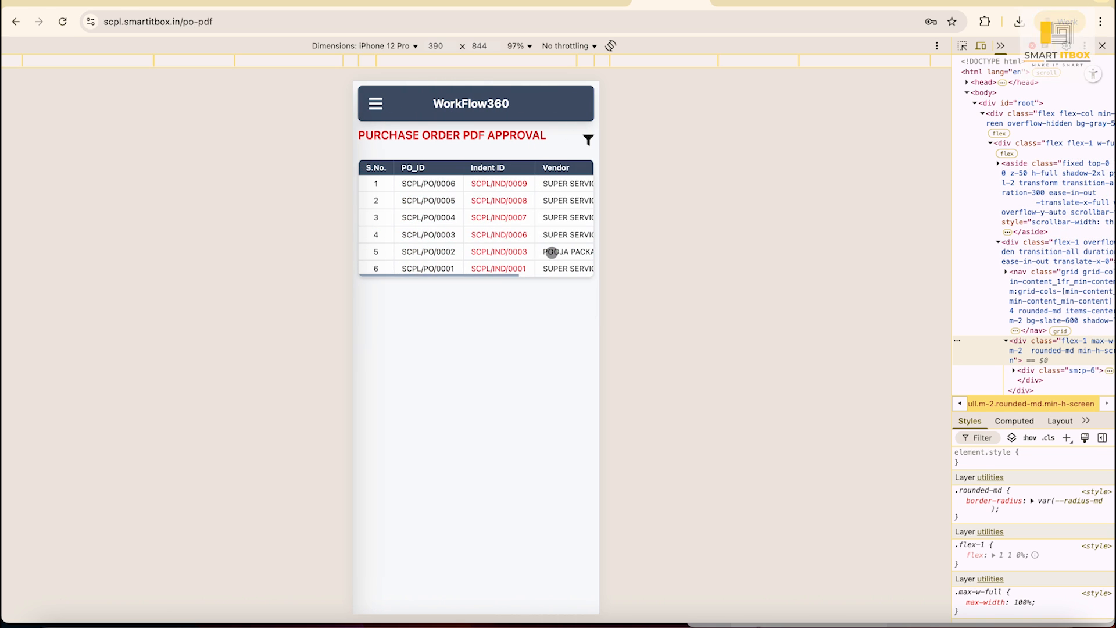
Open Sales Order, expand order 3131, and filter the orders to Pending status.
{"action": "left_click", "coordinate": [370, 105]}
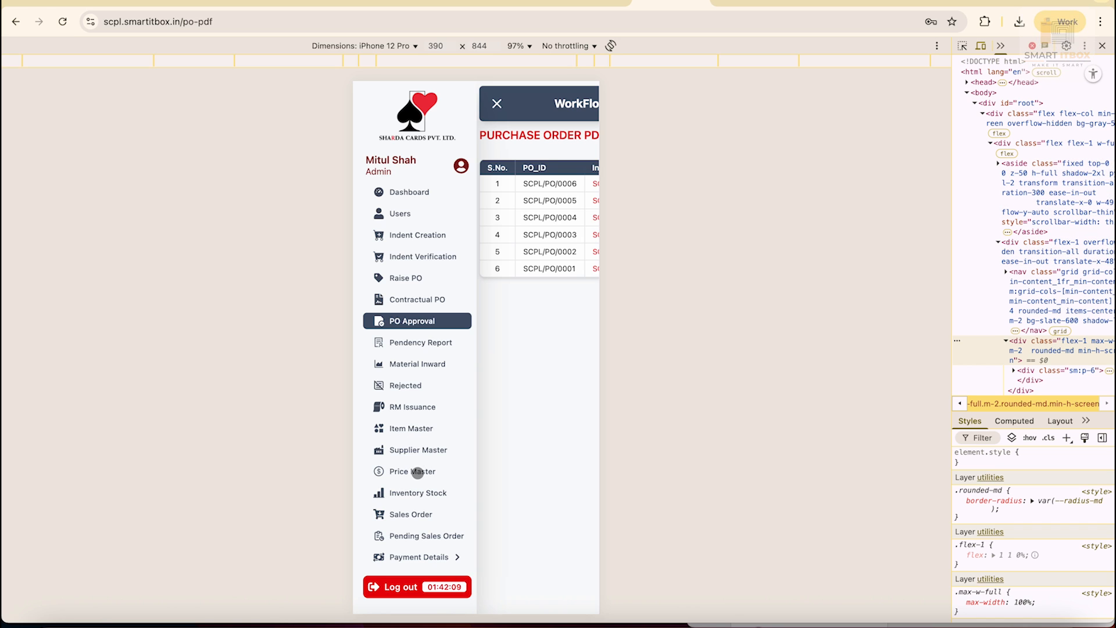
{"action": "left_click", "coordinate": [414, 516]}
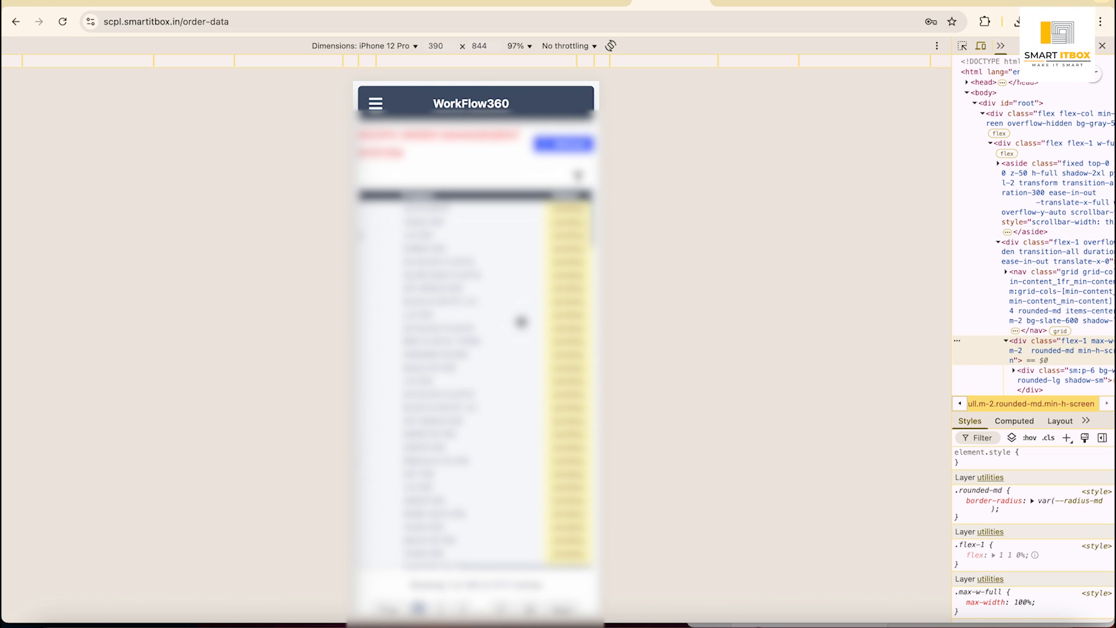
{"action": "left_click", "coordinate": [490, 211]}
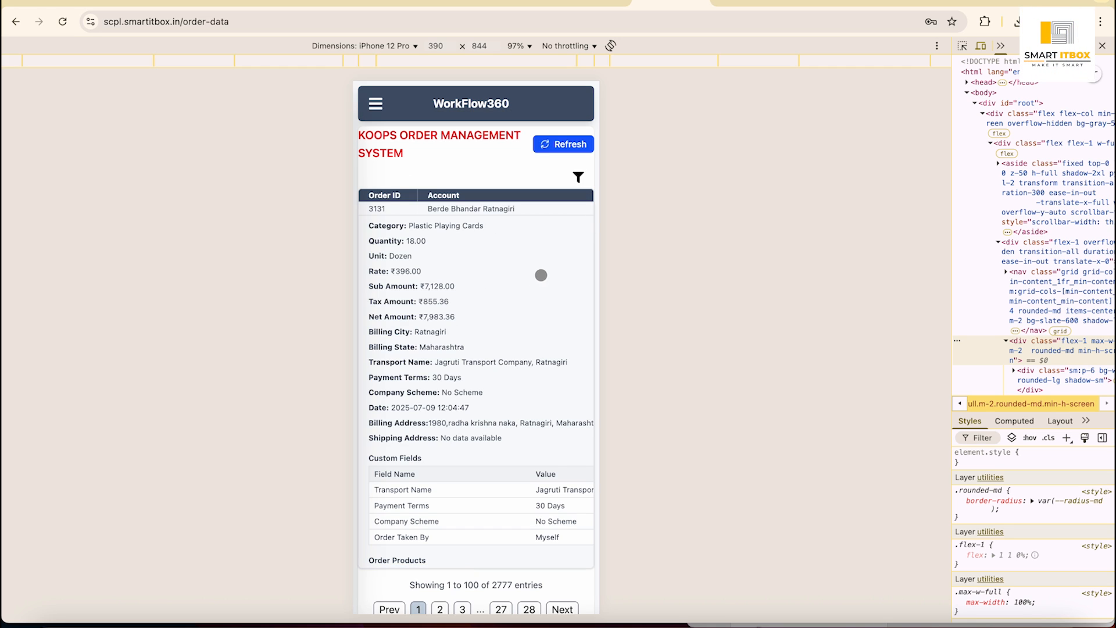
{"action": "left_click", "coordinate": [581, 177]}
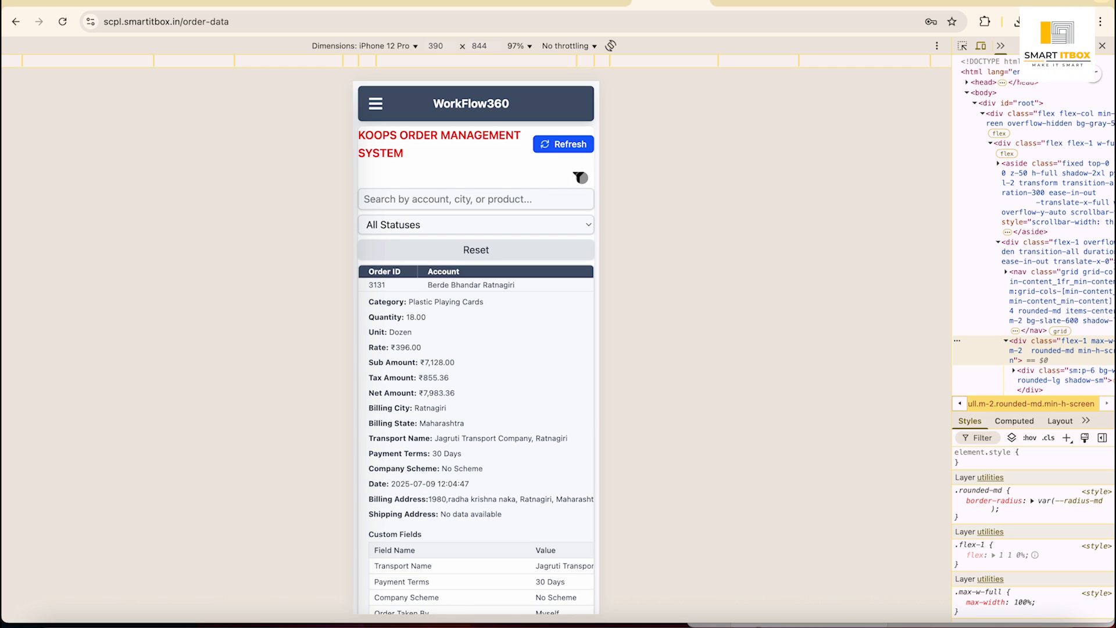
{"action": "left_click", "coordinate": [506, 230]}
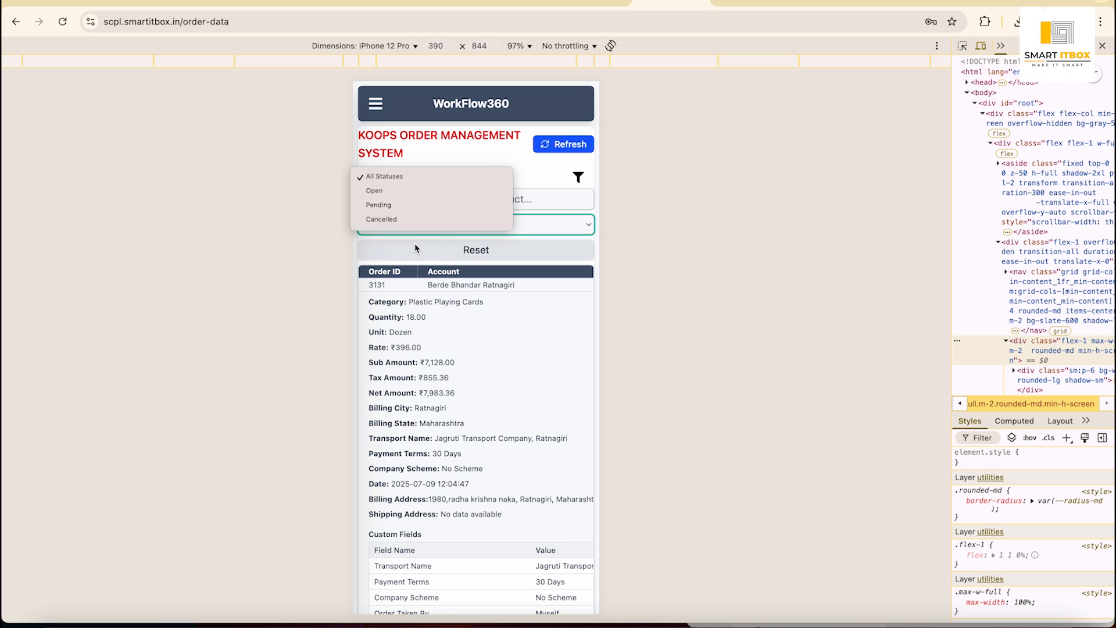
{"action": "left_click", "coordinate": [394, 210]}
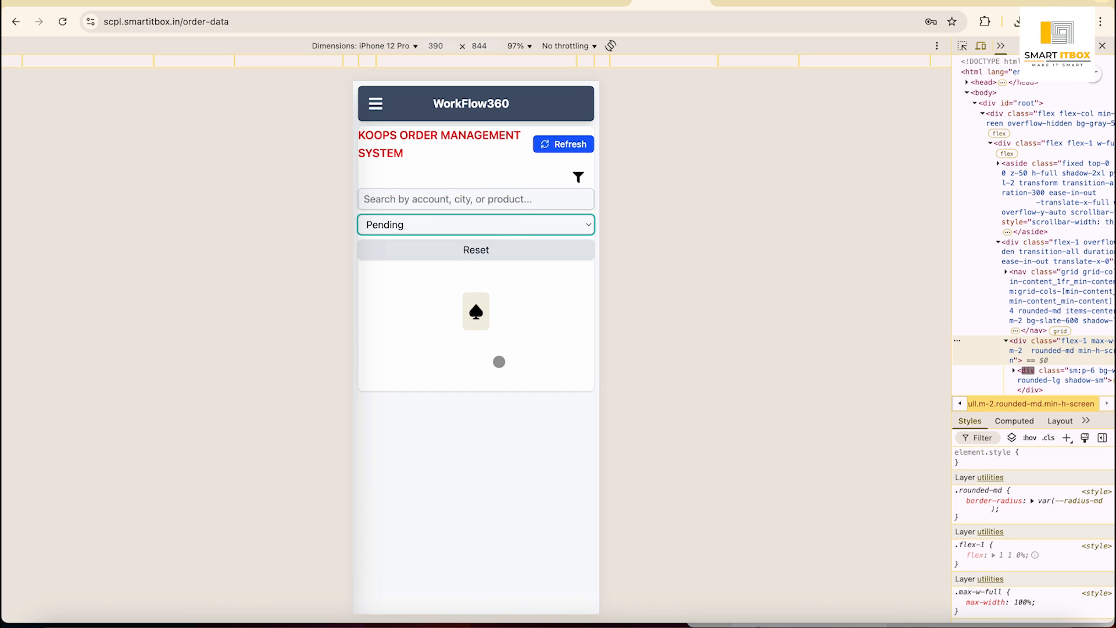
{"action": "scroll", "coordinate": [499, 362], "scroll_direction": "right", "scroll_amount": 5}
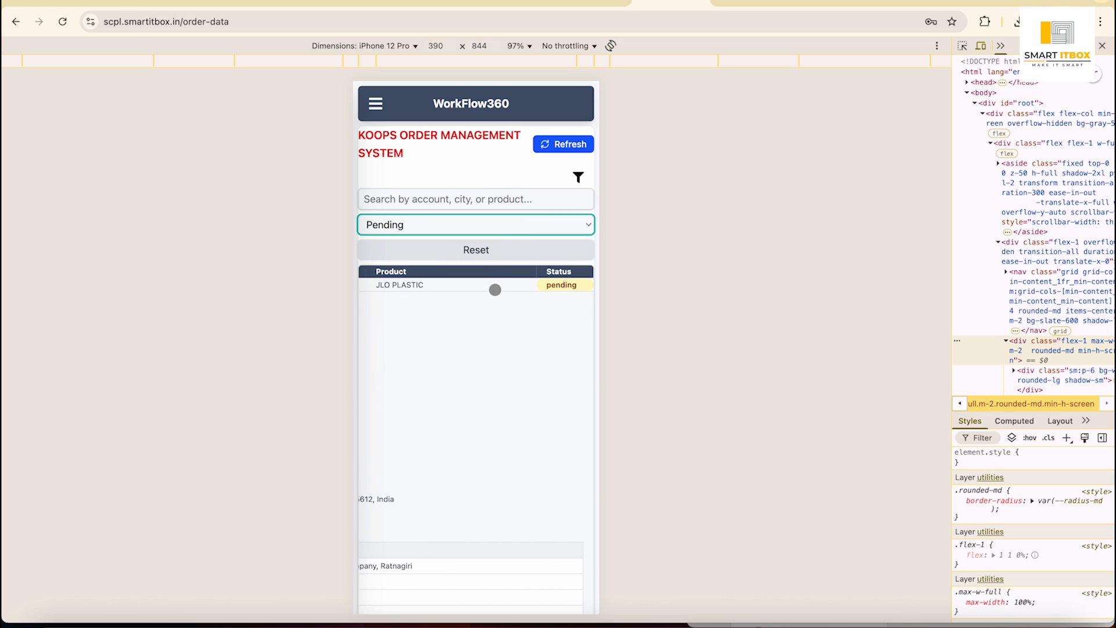
{"action": "scroll", "coordinate": [511, 399], "scroll_direction": "left", "scroll_amount": 3}
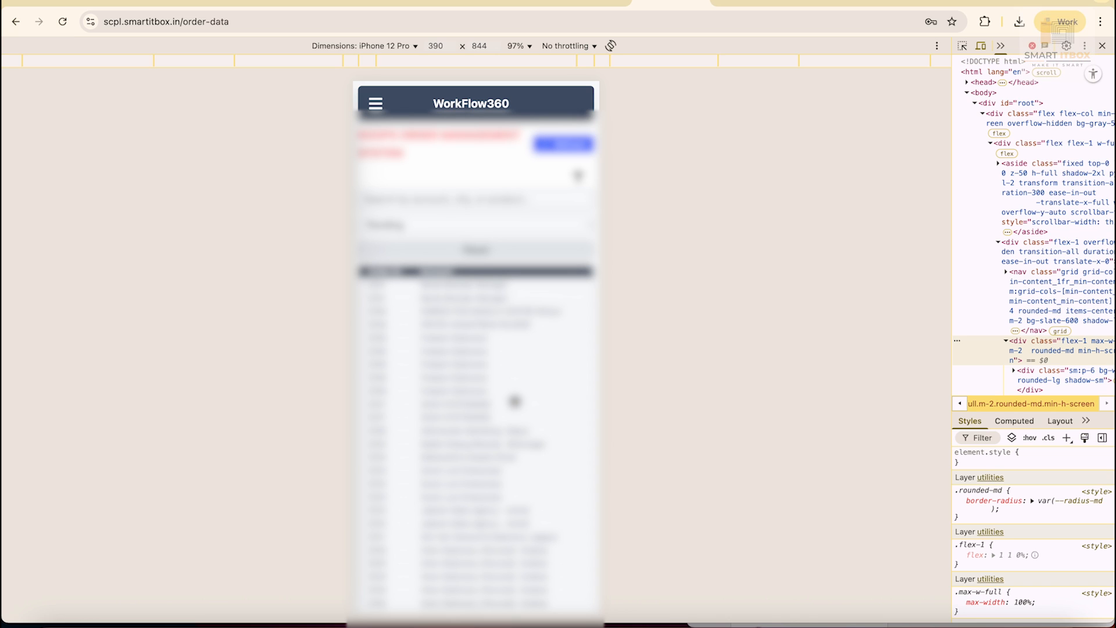
Close DevTools and open the Pending Sales Order report showing 2665 entries.
{"action": "left_click", "coordinate": [1102, 46]}
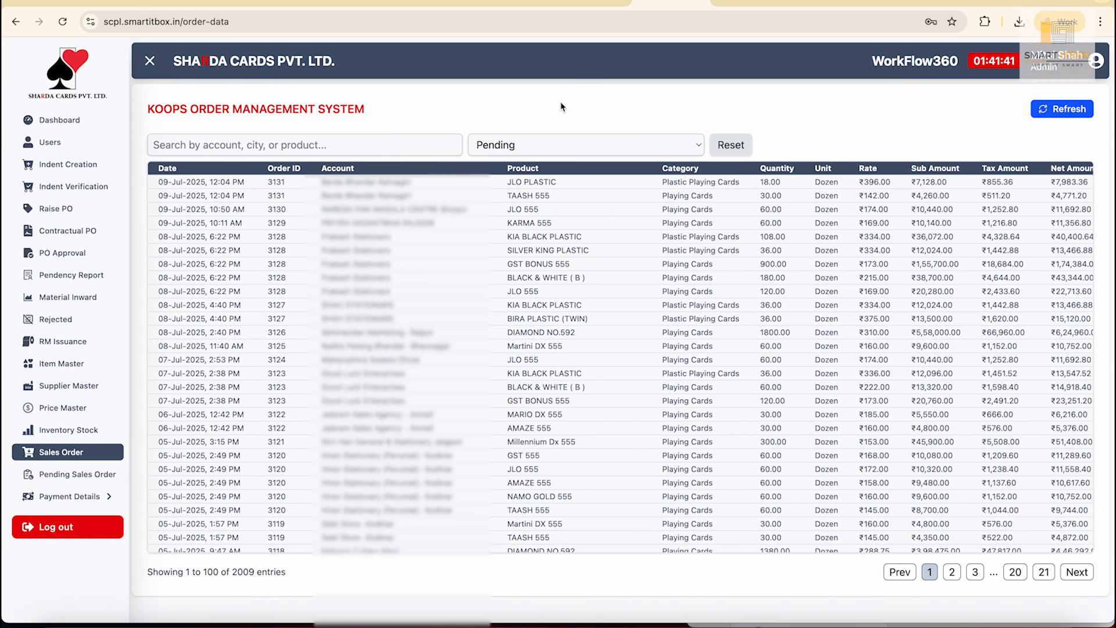
{"action": "left_click", "coordinate": [84, 477]}
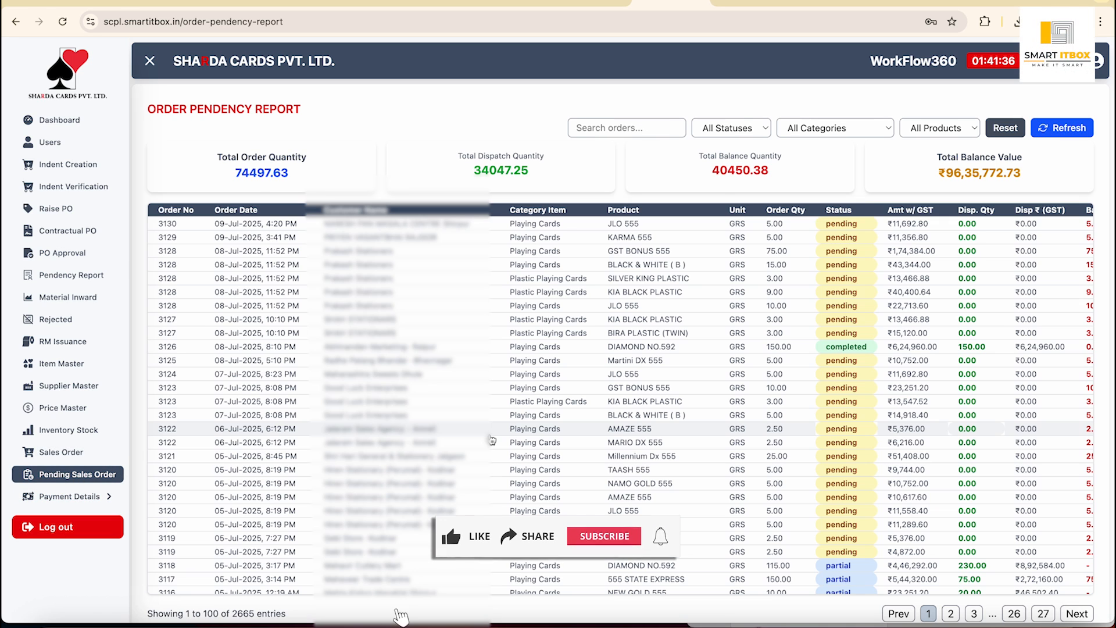